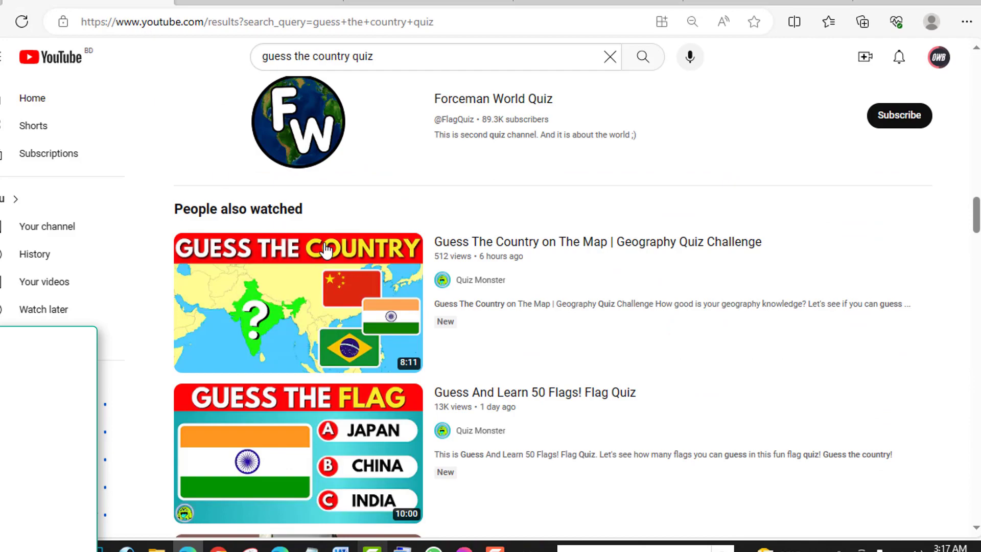
Look through the YouTube search results for "guess the country quiz" to see examples of quiz video layouts.
{"action": "scroll", "coordinate": [716, 311], "scroll_direction": "down", "scroll_amount": 3}
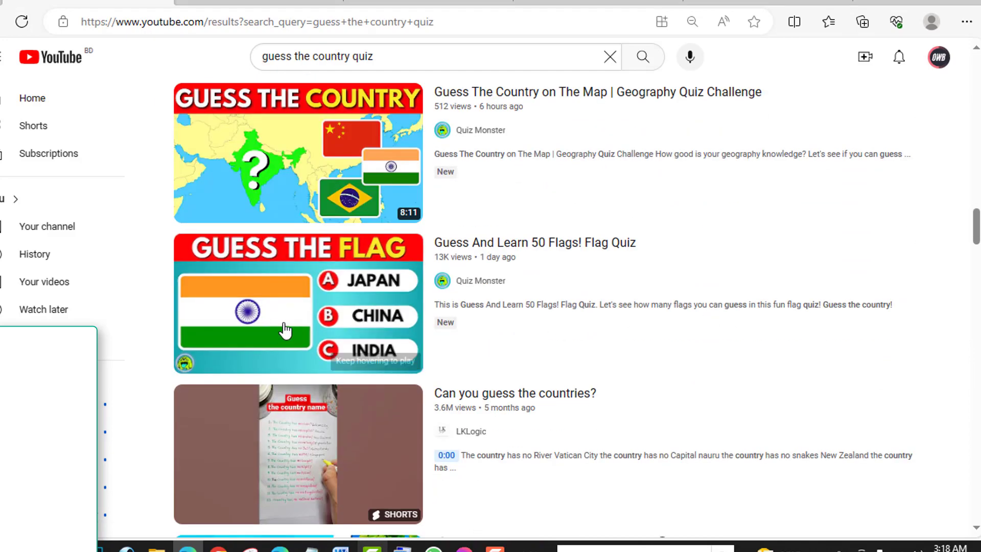
{"action": "scroll", "coordinate": [817, 284], "scroll_direction": "down", "scroll_amount": 4}
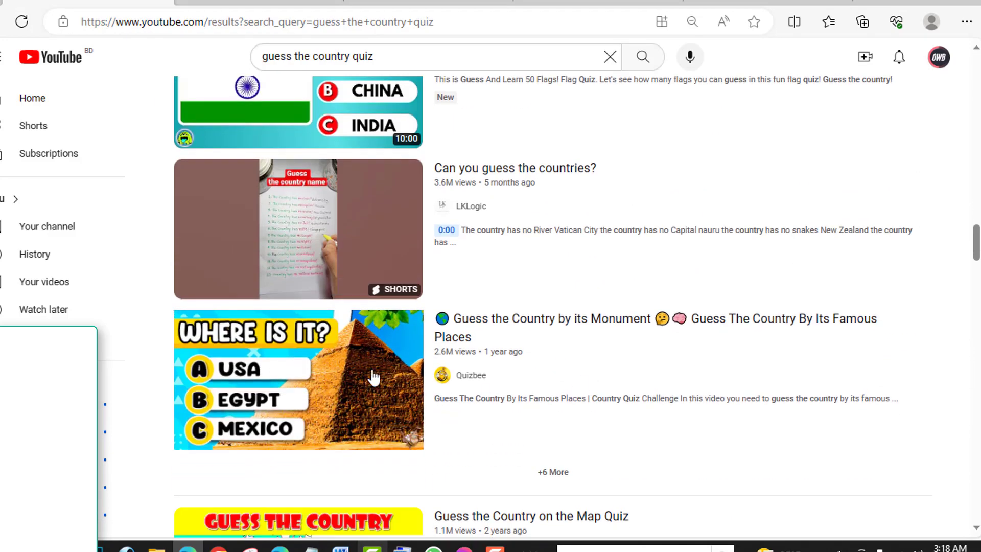
{"action": "scroll", "coordinate": [751, 344], "scroll_direction": "down", "scroll_amount": 4}
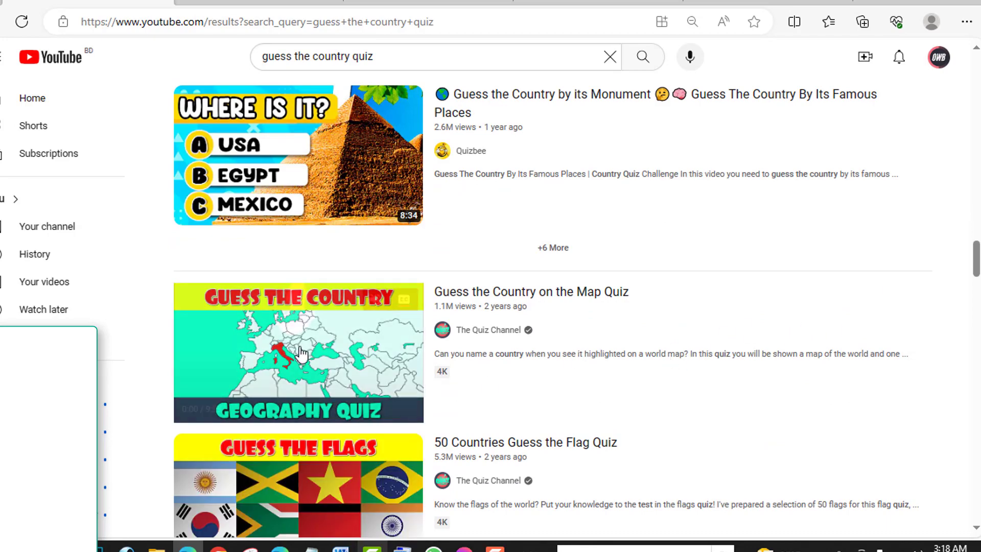
{"action": "scroll", "coordinate": [528, 316], "scroll_direction": "down", "scroll_amount": 4}
{"action": "scroll", "coordinate": [851, 290], "scroll_direction": "down", "scroll_amount": 4}
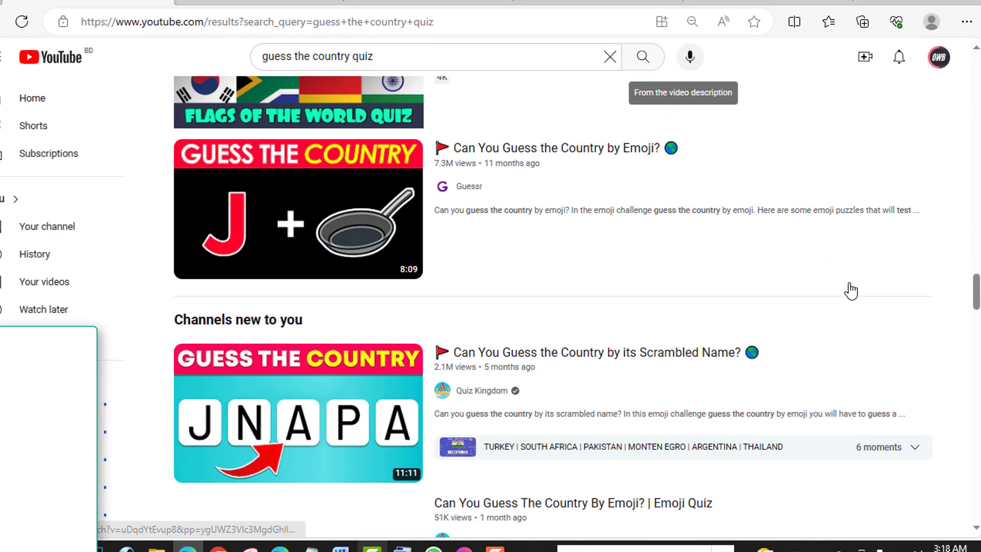
{"action": "scroll", "coordinate": [811, 285], "scroll_direction": "down", "scroll_amount": 4}
{"action": "scroll", "coordinate": [559, 261], "scroll_direction": "down", "scroll_amount": 5}
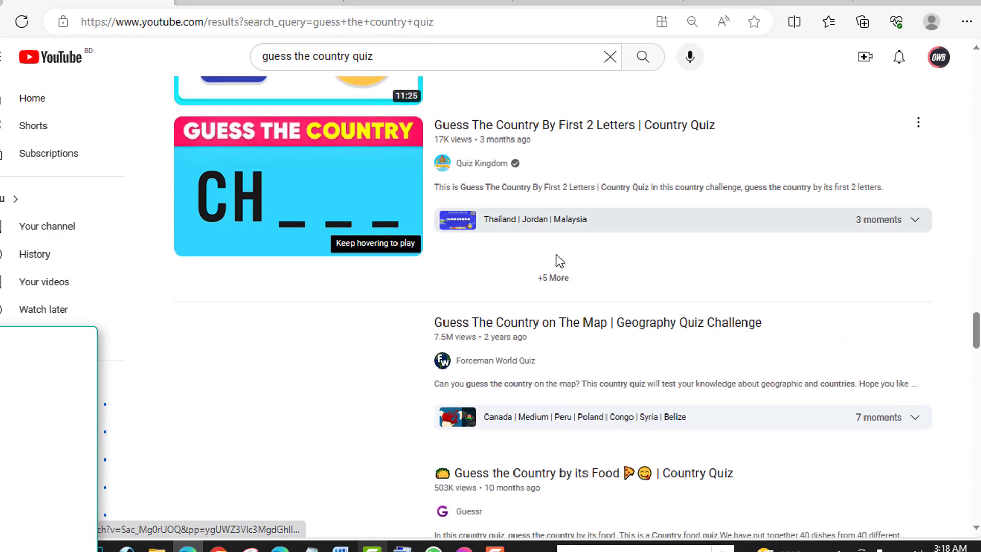
{"action": "scroll", "coordinate": [619, 247], "scroll_direction": "down", "scroll_amount": 3}
{"action": "scroll", "coordinate": [580, 241], "scroll_direction": "down", "scroll_amount": 3}
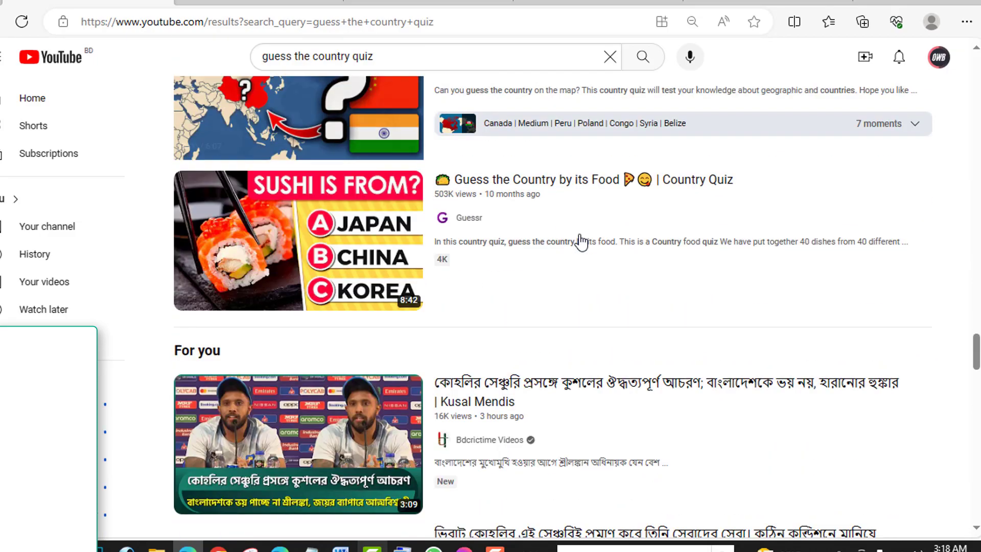
{"action": "scroll", "coordinate": [658, 213], "scroll_direction": "up", "scroll_amount": 10}
{"action": "scroll", "coordinate": [718, 207], "scroll_direction": "up", "scroll_amount": 12}
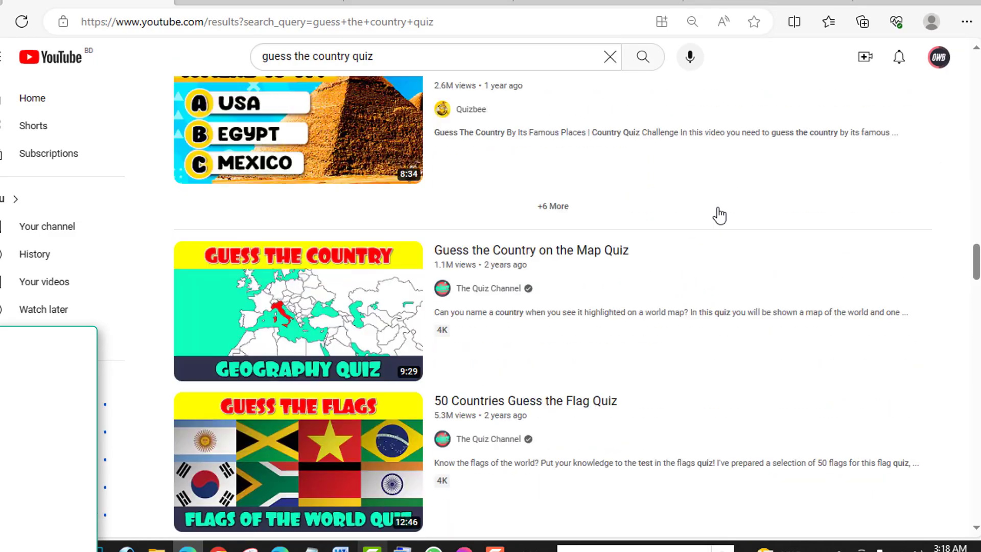
{"action": "scroll", "coordinate": [719, 209], "scroll_direction": "up", "scroll_amount": 20}
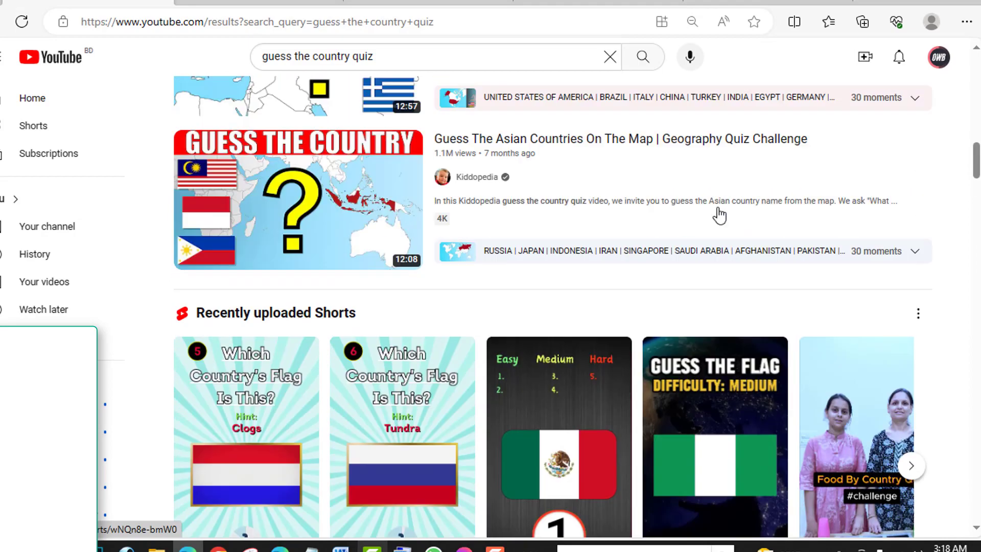
{"action": "scroll", "coordinate": [719, 216], "scroll_direction": "up", "scroll_amount": 20}
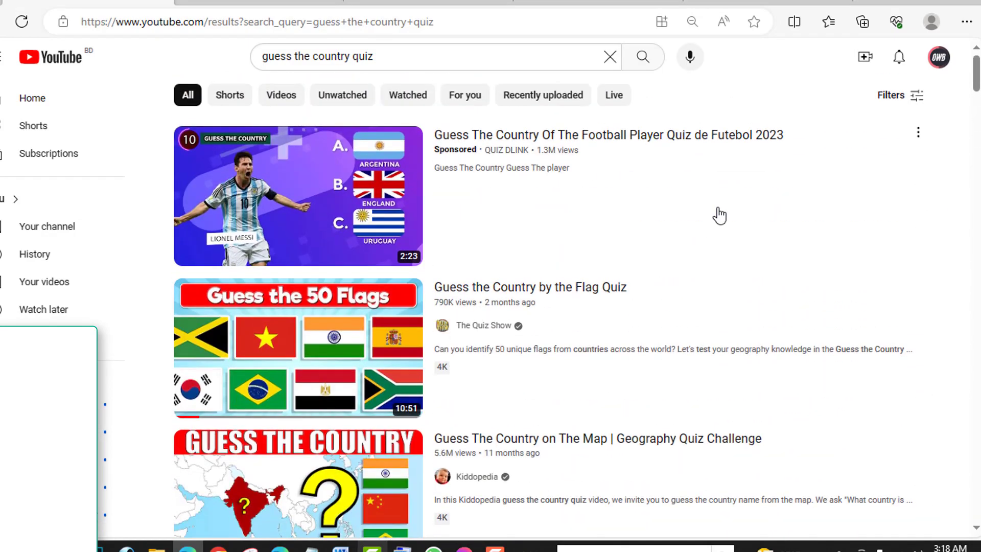
{"action": "scroll", "coordinate": [720, 215], "scroll_direction": "down", "scroll_amount": 1}
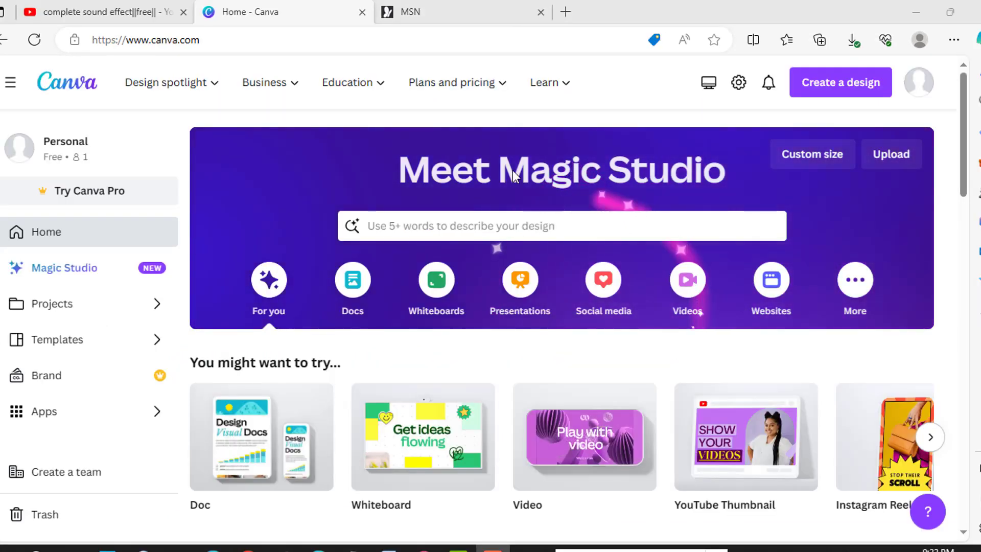
In Canva, search the design types for "youtube video" and create a blank YouTube Video design.
{"action": "left_click", "coordinate": [832, 90]}
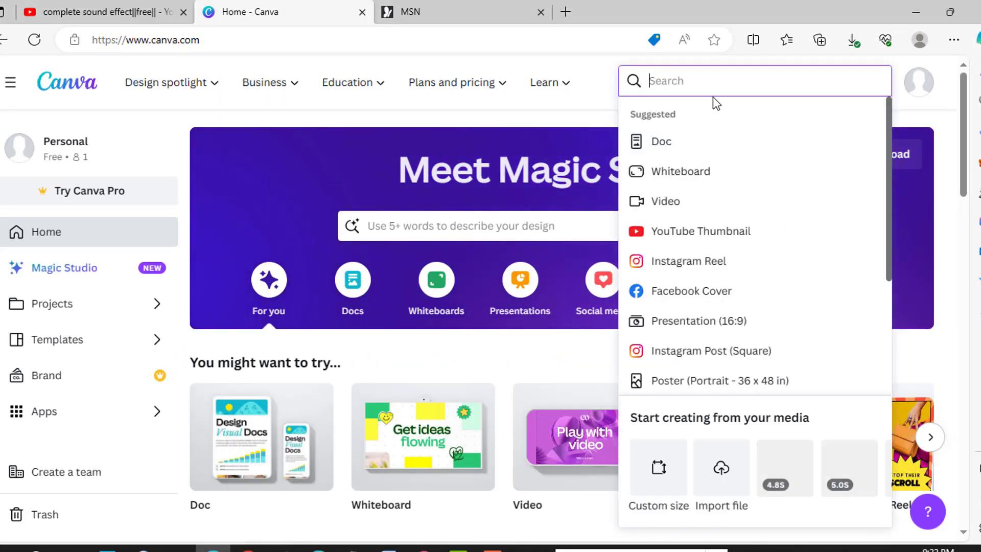
{"action": "type", "text": "youtube video"}
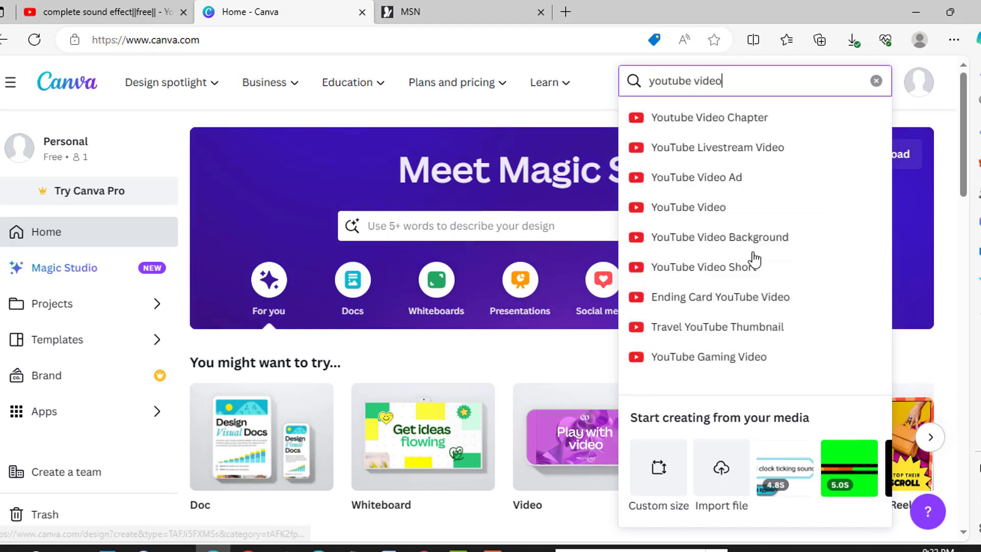
{"action": "left_click", "coordinate": [703, 209]}
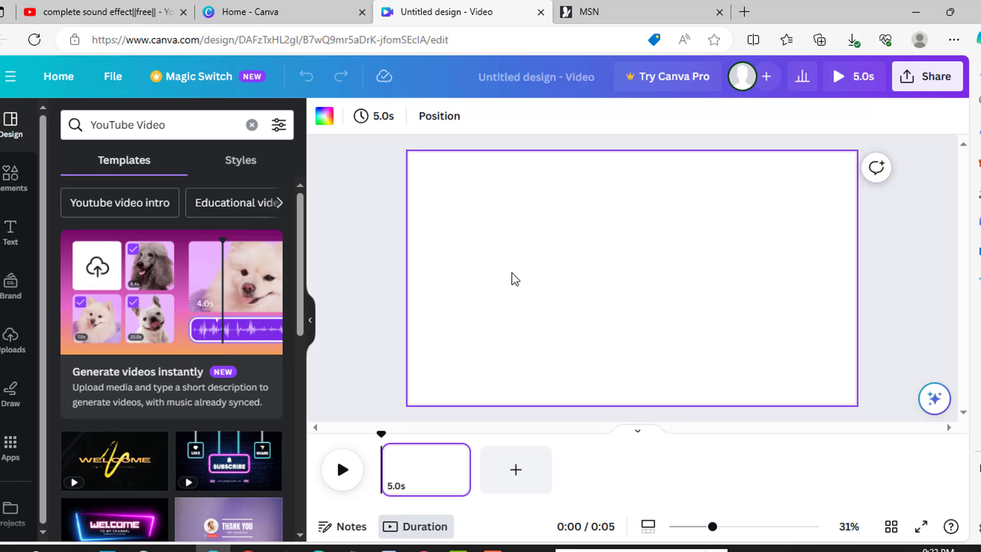
Search the elements for "background" and add the 19-second teal video with radiating rays to the page.
{"action": "left_click", "coordinate": [9, 176]}
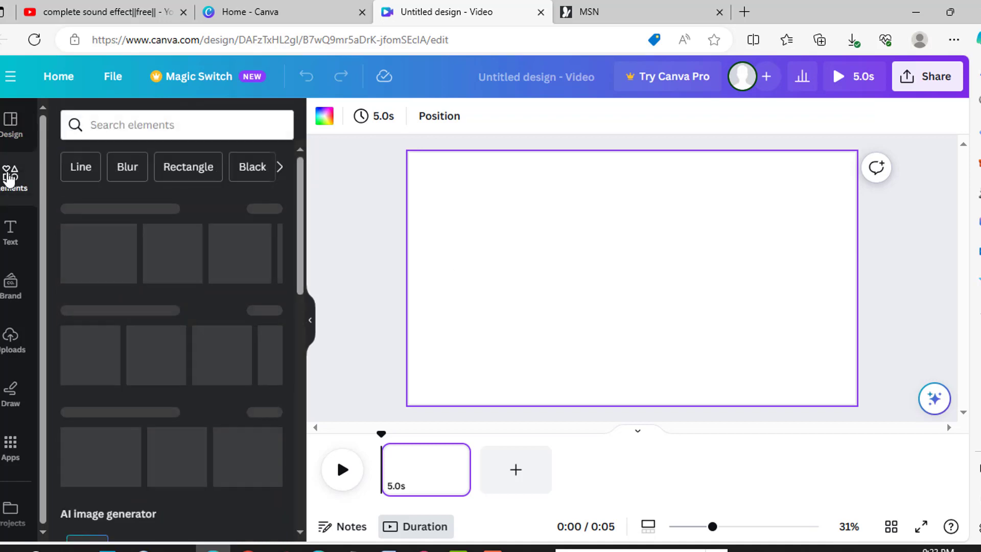
{"action": "left_click", "coordinate": [134, 124]}
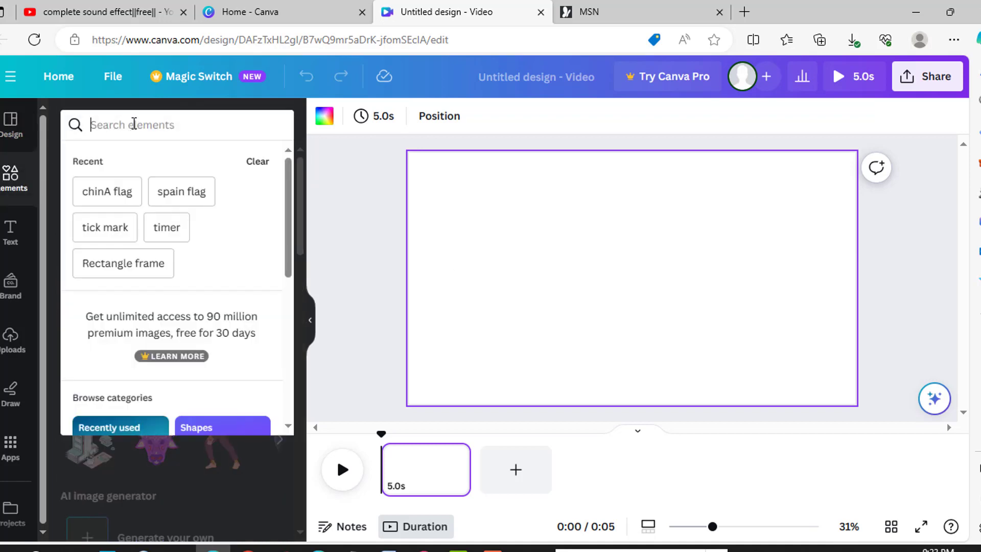
{"action": "type", "text": "background"}
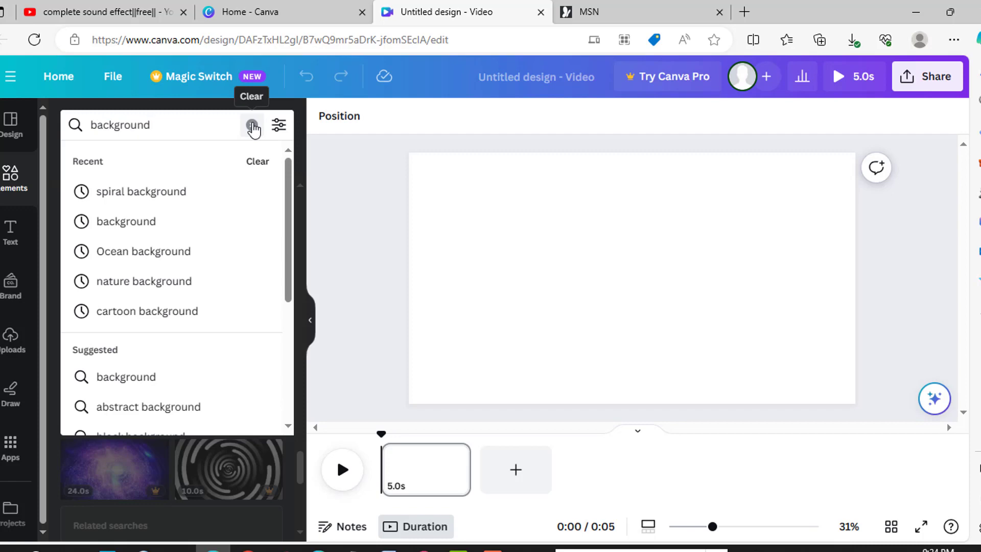
{"action": "key", "text": "Return"}
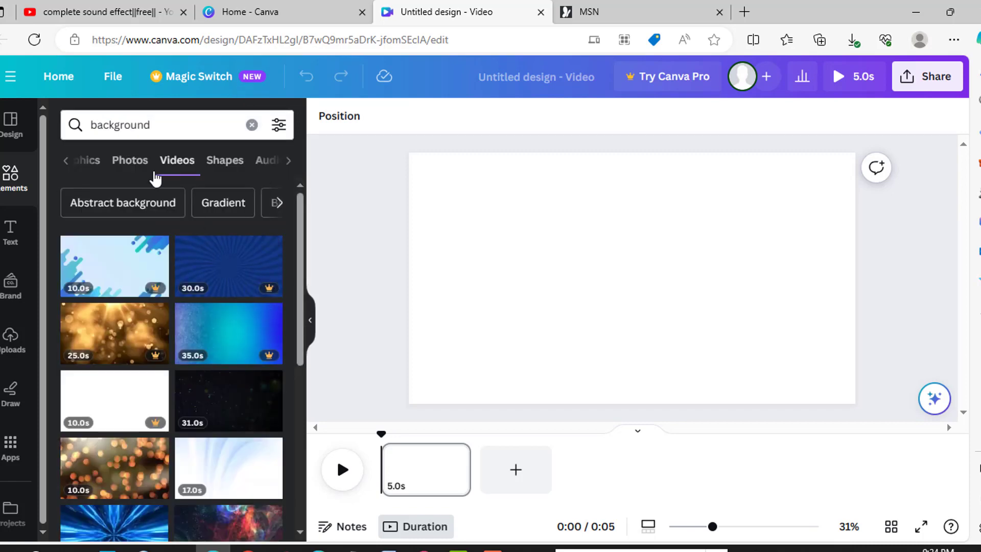
{"action": "scroll", "coordinate": [187, 271], "scroll_direction": "down", "scroll_amount": 10}
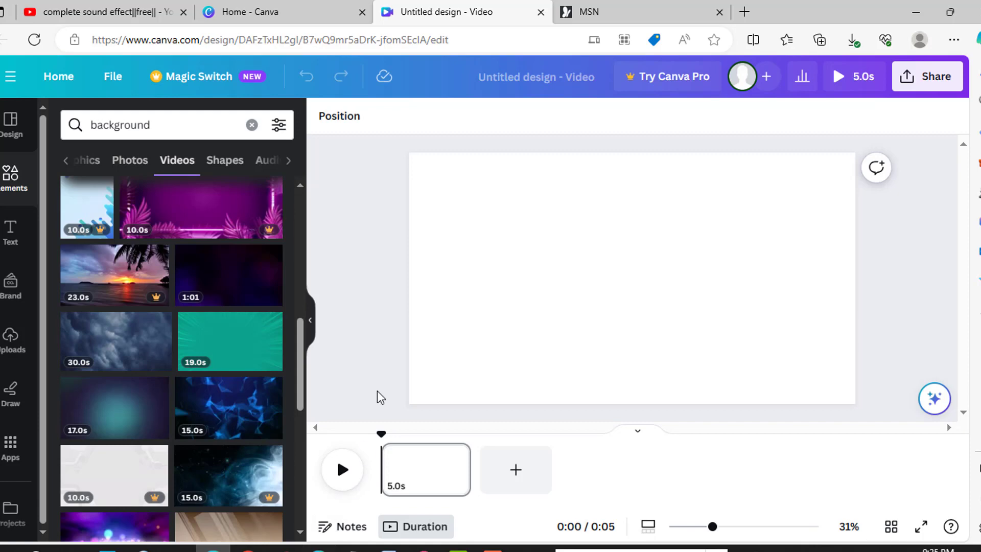
{"action": "left_click", "coordinate": [230, 341]}
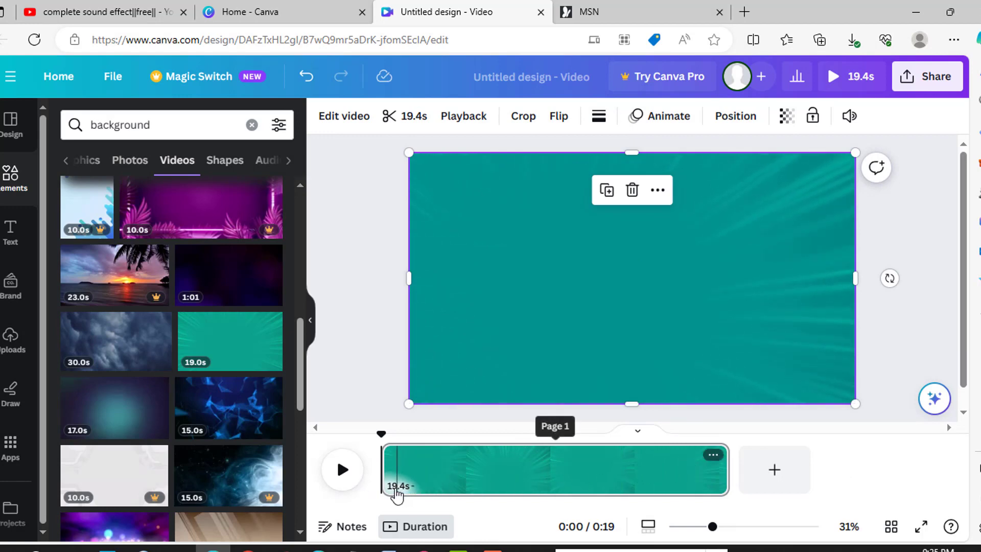
Trim the teal background video to a duration of 10 seconds.
{"action": "left_click", "coordinate": [415, 124]}
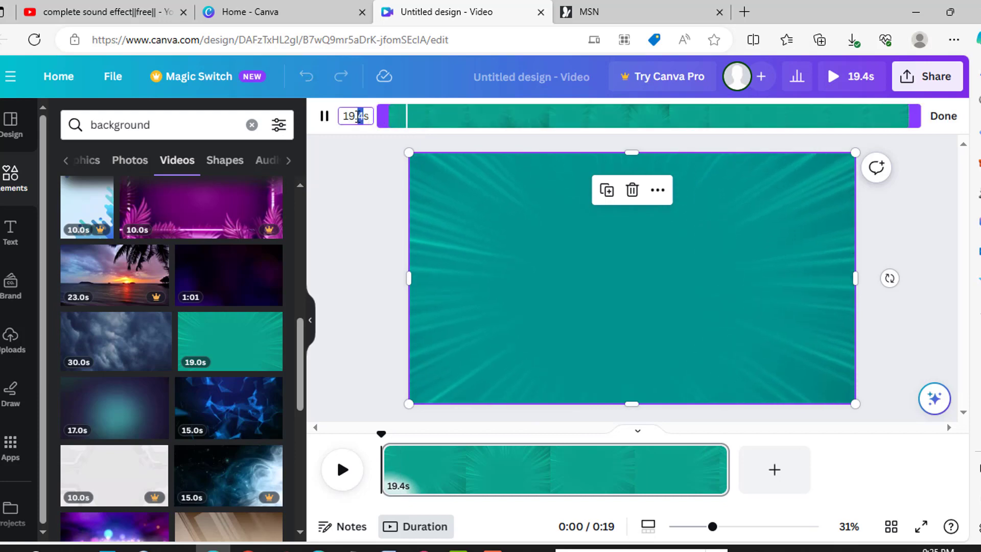
{"action": "type", "text": "10"}
{"action": "key", "text": "Return"}
Add a rounded square shape and reshape it into a wide, thin title bar along the page's upper edge.
{"action": "left_click", "coordinate": [6, 180]}
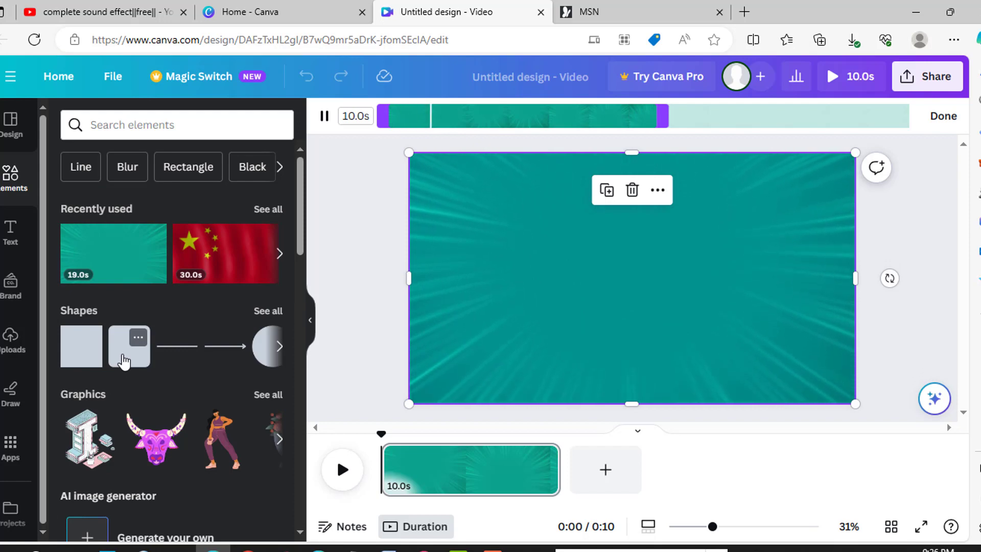
{"action": "left_click", "coordinate": [141, 361]}
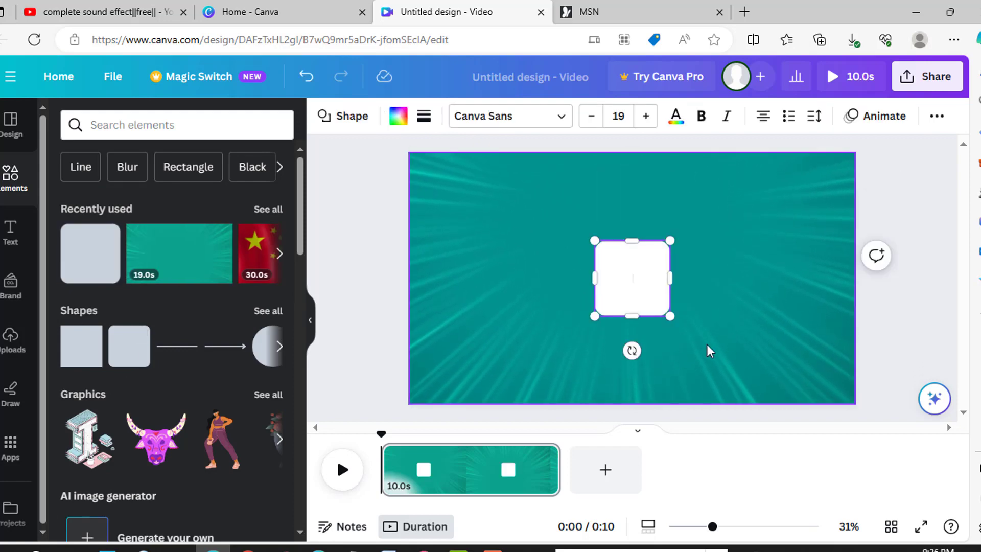
{"action": "left_click_drag", "start_coordinate": [632, 317], "coordinate": [494, 257]}
{"action": "left_click_drag", "start_coordinate": [670, 256], "coordinate": [645, 185]}
{"action": "left_click", "coordinate": [684, 295]}
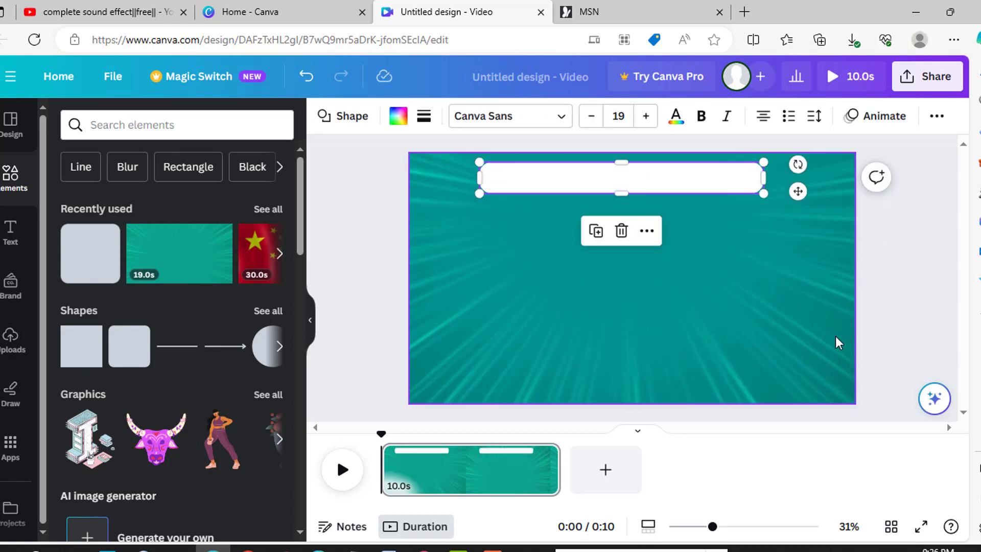
Add another rounded shape as an answer bar on the page's right side and duplicate it twice to stack three bars.
{"action": "left_click", "coordinate": [120, 360]}
{"action": "left_click_drag", "start_coordinate": [632, 318], "coordinate": [744, 257]}
{"action": "left_click_drag", "start_coordinate": [640, 260], "coordinate": [709, 281]}
{"action": "left_click", "coordinate": [714, 189]}
{"action": "left_click", "coordinate": [713, 226]}
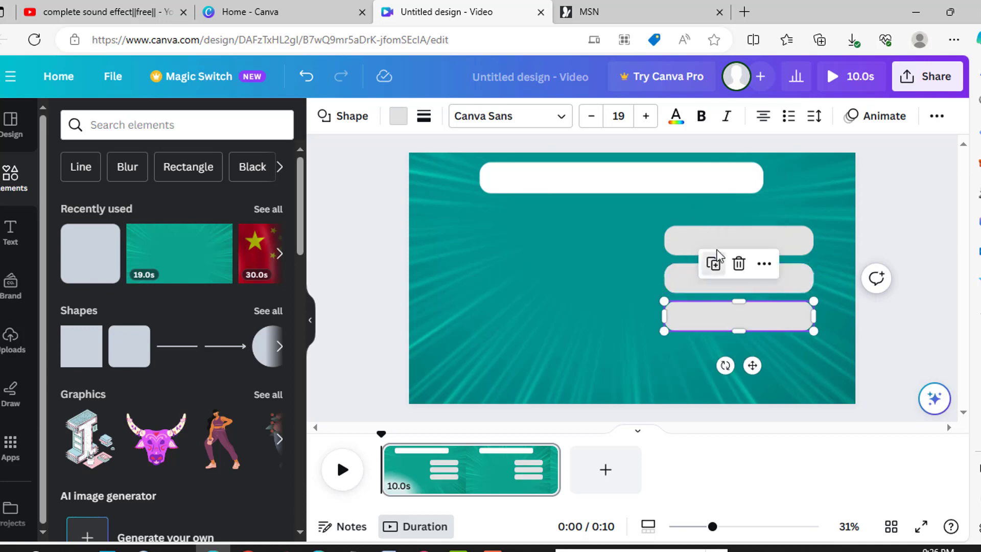
{"action": "left_click", "coordinate": [815, 356]}
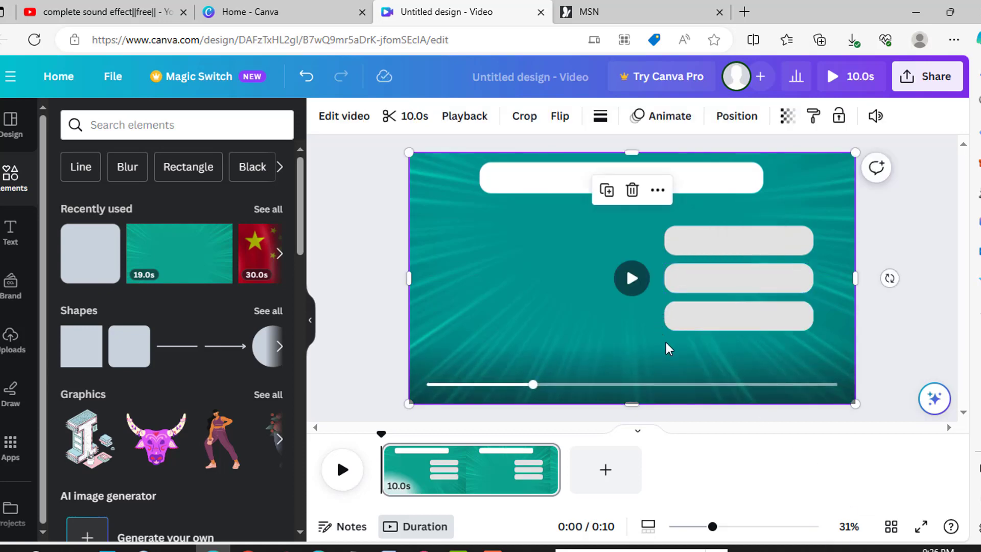
Fill the wide title bar with the solid light green default color.
{"action": "left_click", "coordinate": [544, 180]}
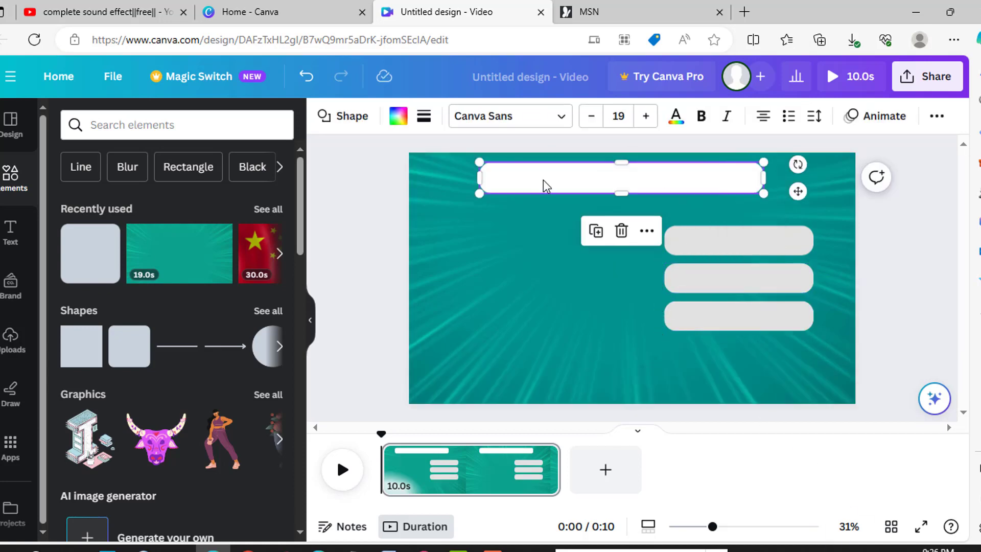
{"action": "left_click", "coordinate": [397, 118]}
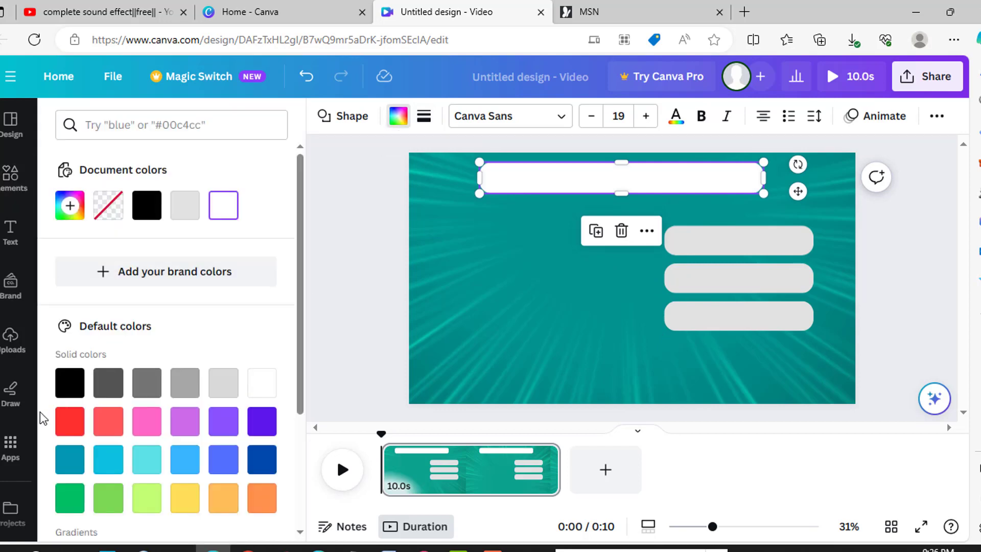
{"action": "scroll", "coordinate": [61, 357], "scroll_direction": "down", "scroll_amount": 5}
{"action": "left_click", "coordinate": [109, 274]}
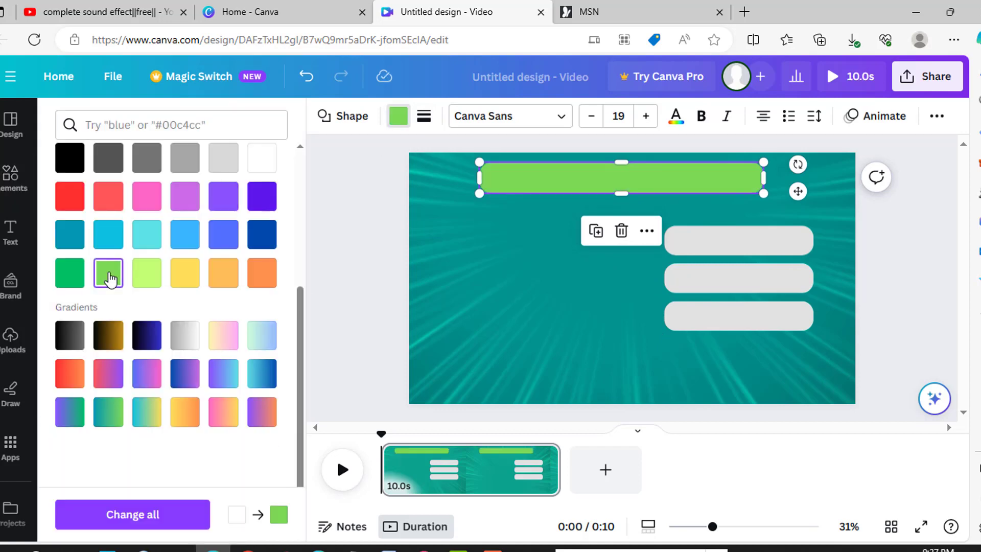
Apply the pink-to-yellow gradient to each of the three answer bars.
{"action": "left_click", "coordinate": [722, 244]}
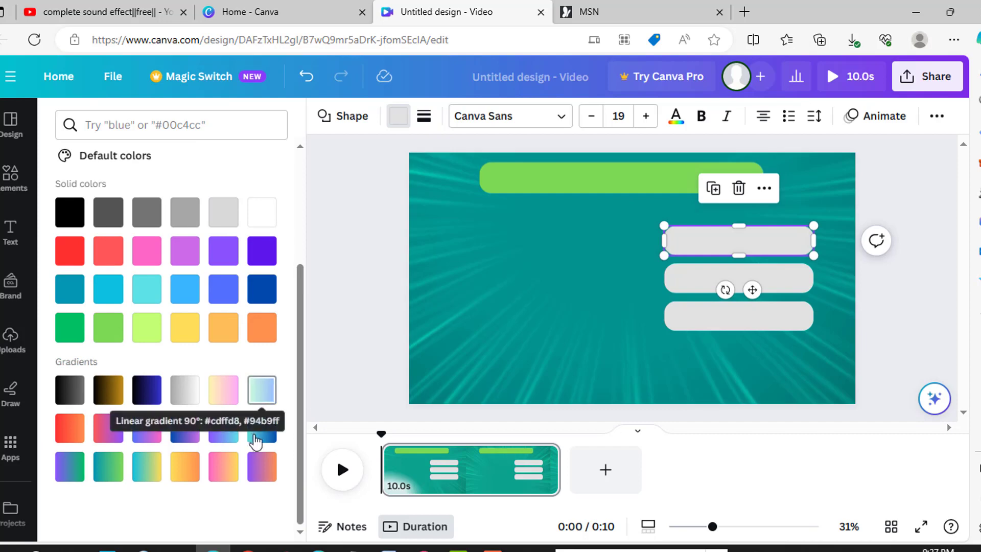
{"action": "left_click", "coordinate": [223, 478]}
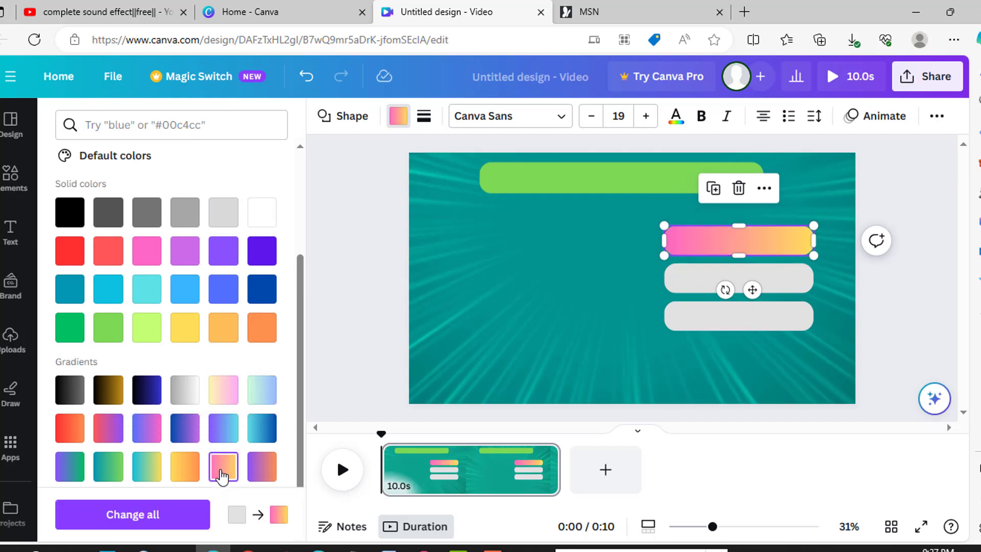
{"action": "left_click", "coordinate": [690, 281]}
{"action": "left_click", "coordinate": [223, 466]}
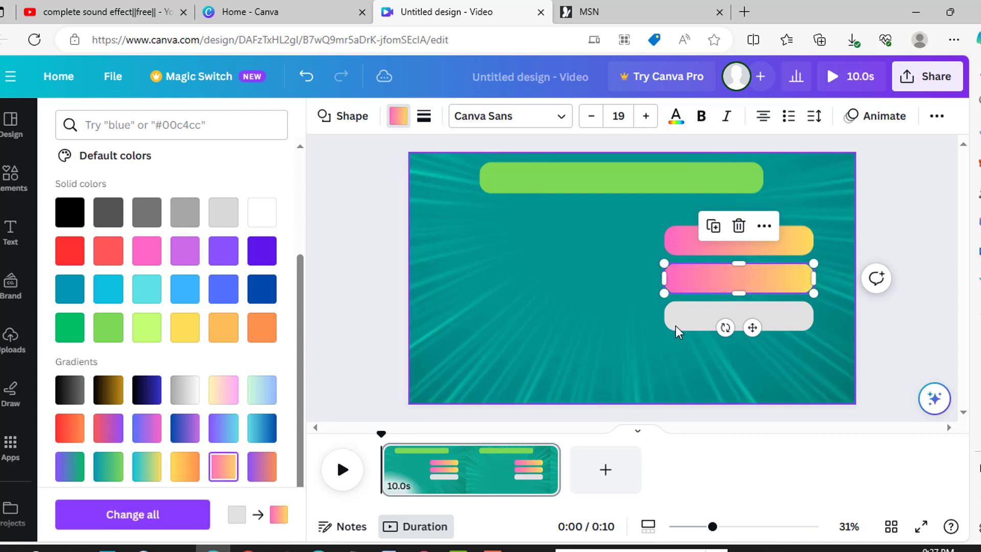
{"action": "left_click", "coordinate": [683, 323]}
{"action": "left_click", "coordinate": [227, 470]}
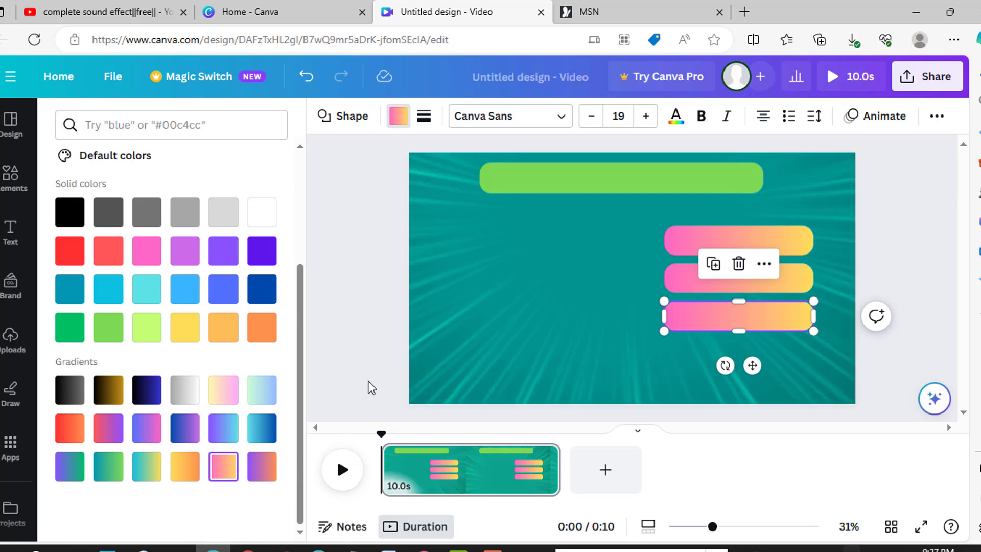
Add a heading to the page with the text GUESS THE COUNTRY.
{"action": "left_click", "coordinate": [10, 233]}
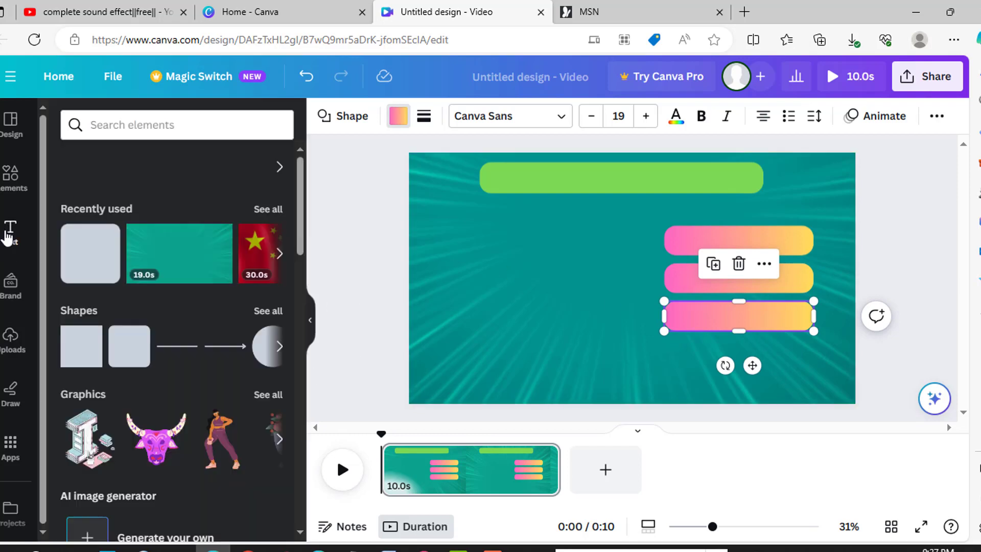
{"action": "left_click", "coordinate": [142, 302]}
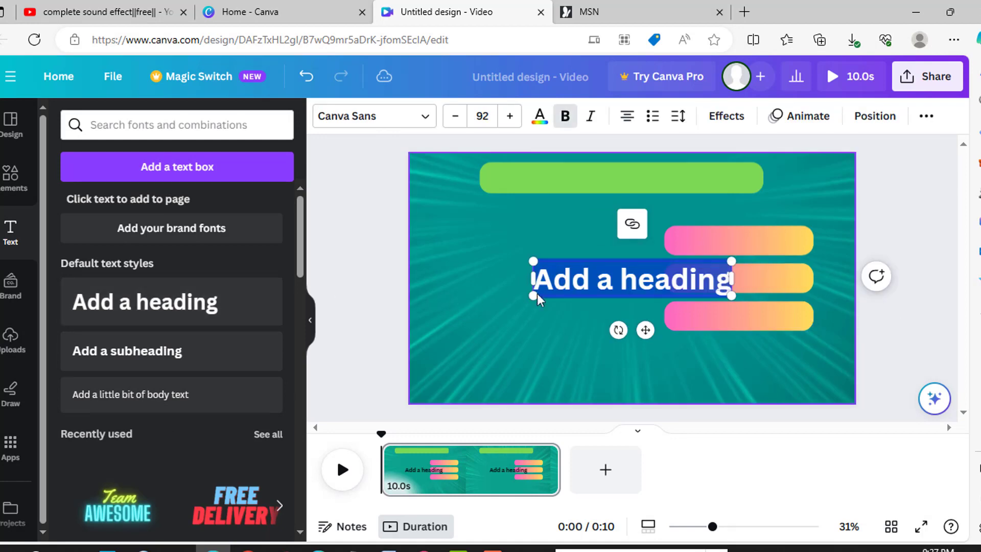
{"action": "left_click", "coordinate": [533, 279]}
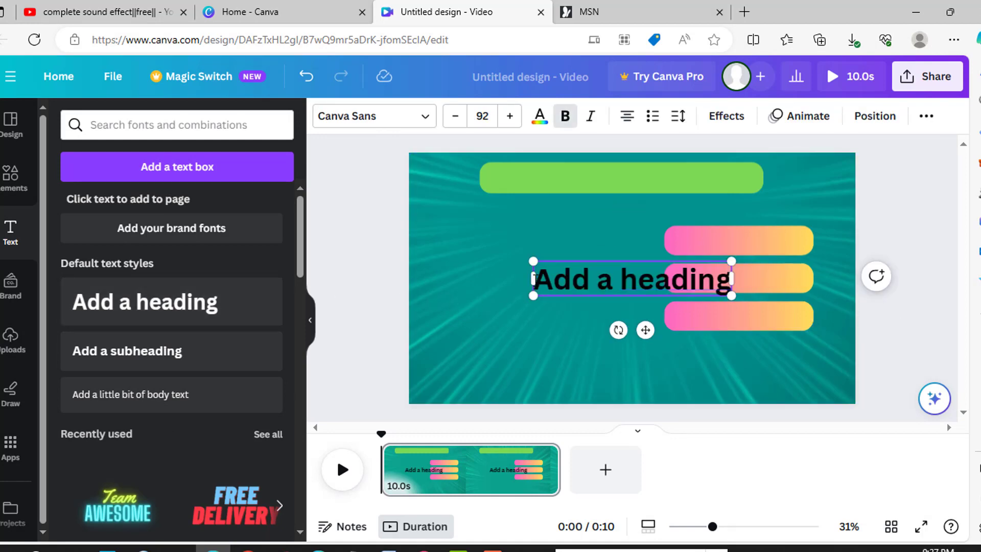
{"action": "type", "text": "G"}
{"action": "type", "text": "UES"}
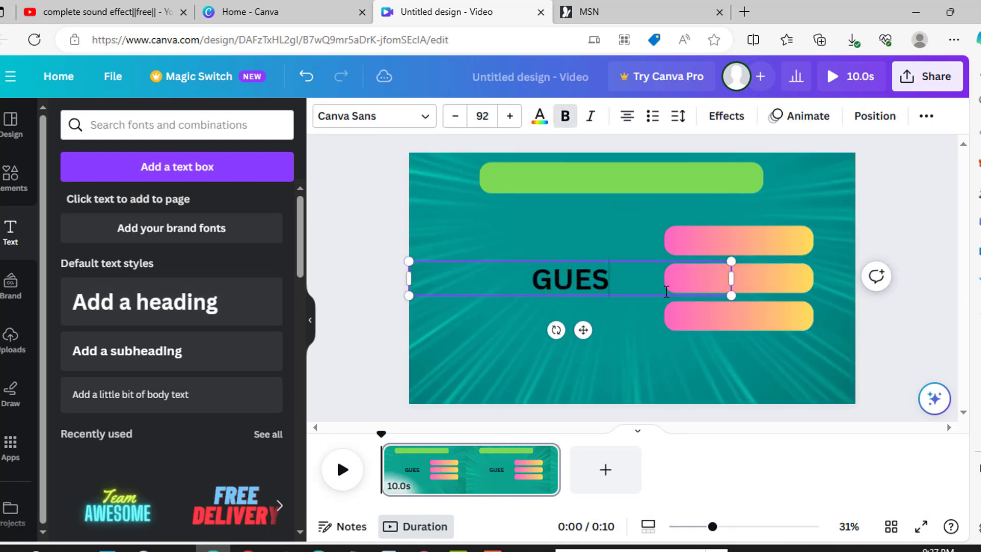
{"action": "type", "text": "S THE "}
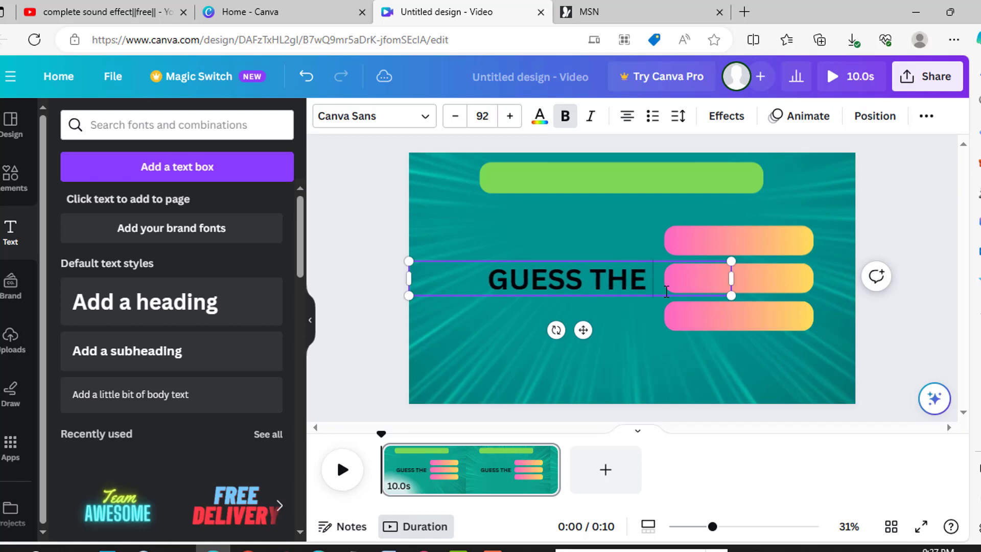
{"action": "type", "text": "COUNTRY"}
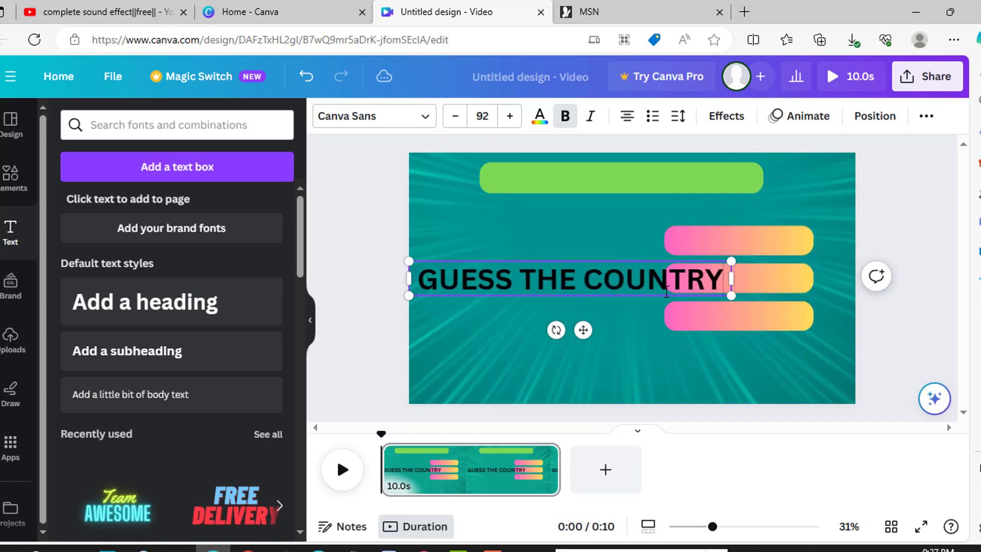
Move the GUESS THE COUNTRY heading onto the green title bar and reduce its font size to 79 so it fits.
{"action": "left_click", "coordinate": [508, 324]}
{"action": "left_click_drag", "start_coordinate": [502, 283], "coordinate": [555, 182]}
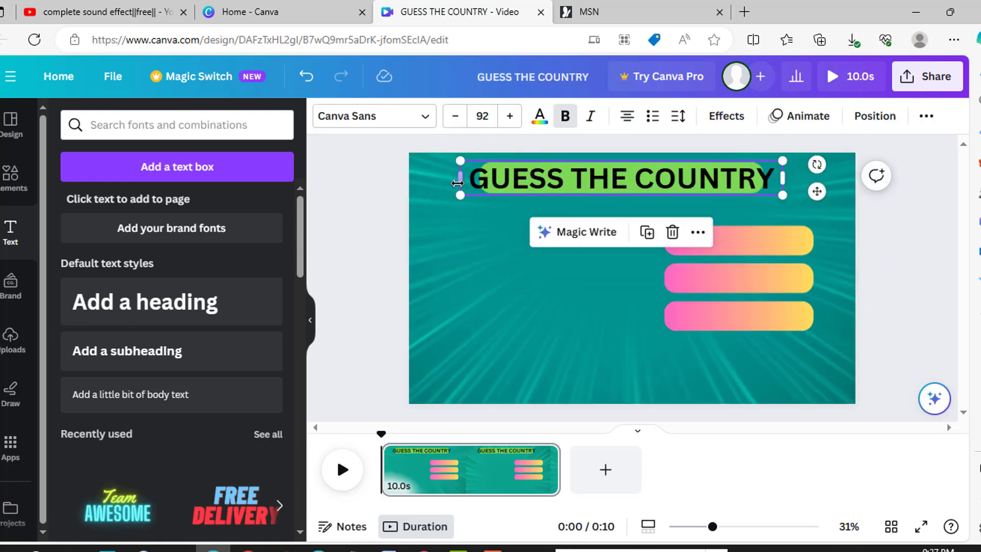
{"action": "left_click_drag", "start_coordinate": [458, 183], "coordinate": [536, 182]}
{"action": "left_click", "coordinate": [457, 117]}
{"action": "left_click", "coordinate": [457, 117]}
{"action": "left_click", "coordinate": [457, 117]}
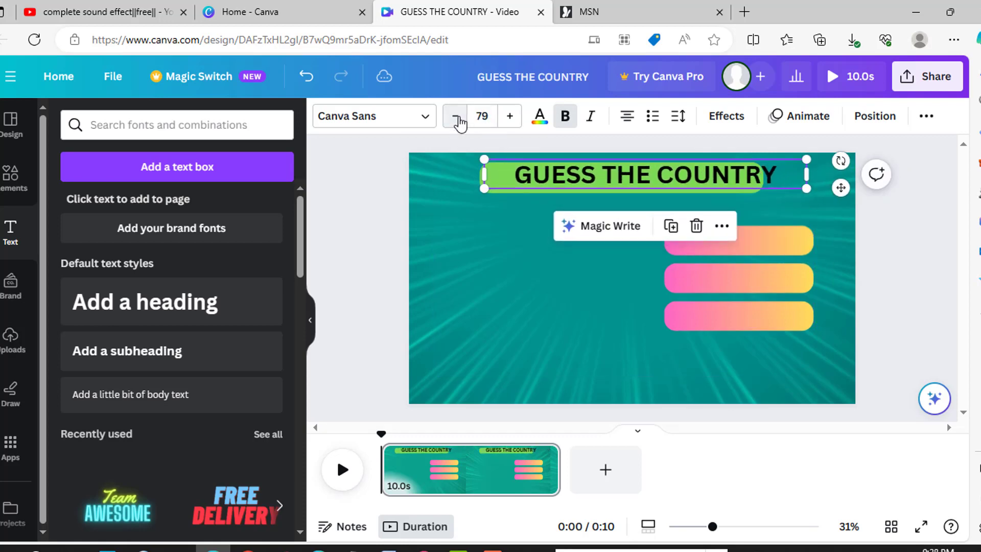
{"action": "left_click_drag", "start_coordinate": [602, 175], "coordinate": [582, 177]}
{"action": "left_click", "coordinate": [617, 224]}
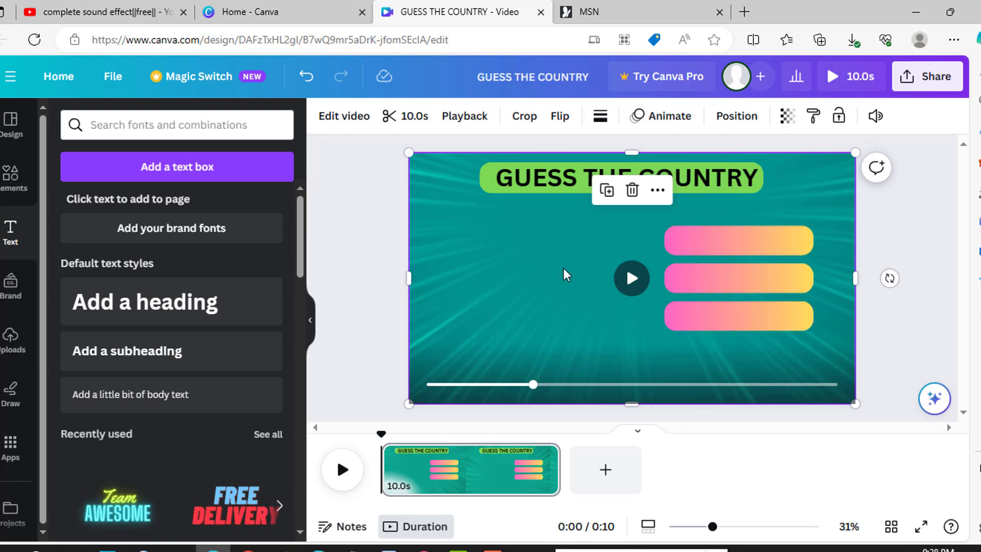
Add a heading reading KOREA and place it on the uppermost gradient answer bar.
{"action": "left_click", "coordinate": [153, 303]}
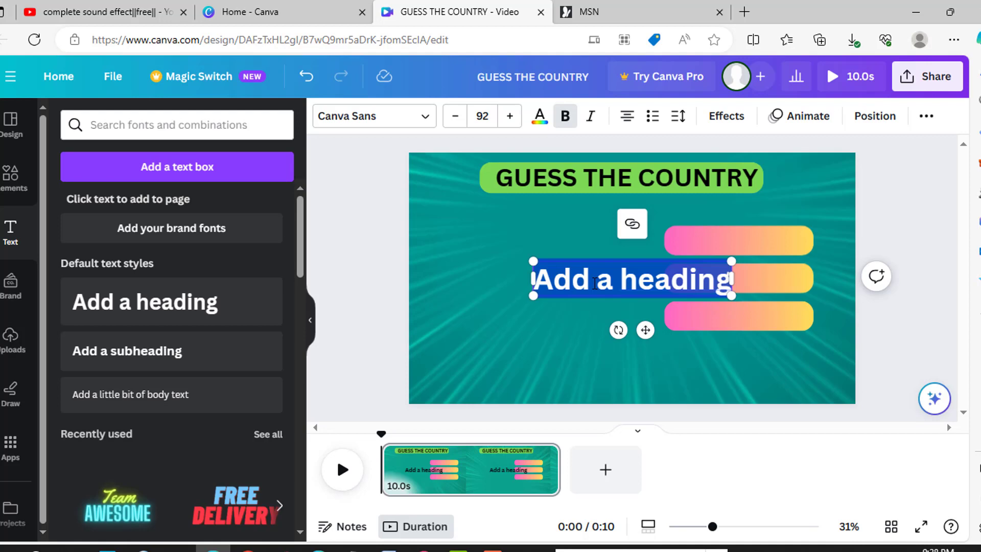
{"action": "type", "text": "KORE"}
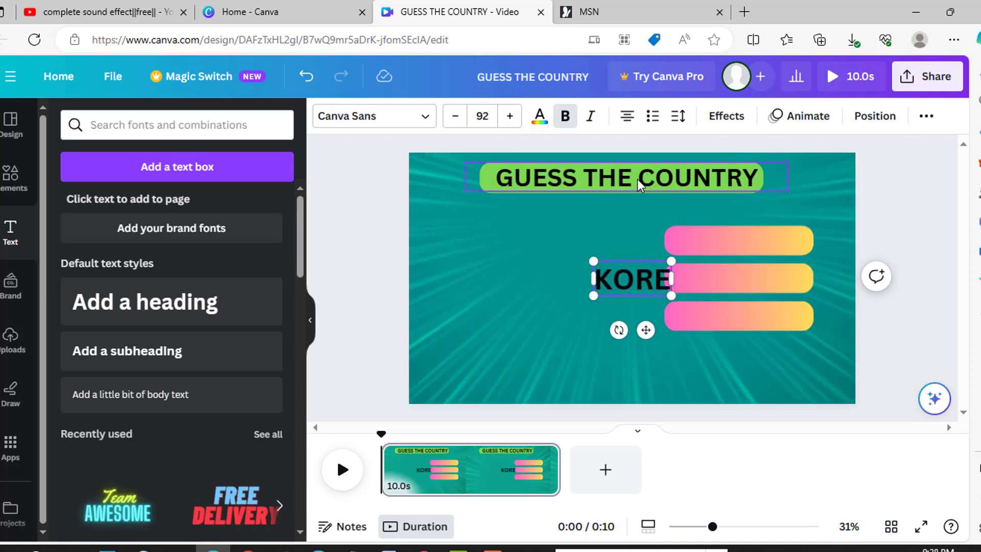
{"action": "type", "text": "A"}
{"action": "left_click_drag", "start_coordinate": [591, 278], "coordinate": [731, 241]}
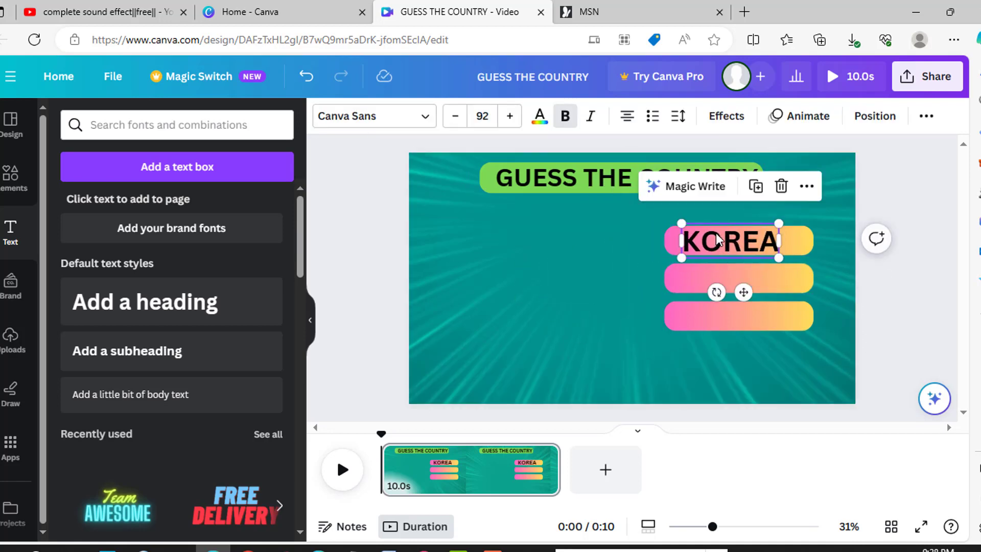
Duplicate the KOREA label onto the middle answer bar and change the copy's text to JAPAN.
{"action": "left_click", "coordinate": [756, 186]}
{"action": "left_click_drag", "start_coordinate": [728, 259], "coordinate": [726, 278]}
{"action": "double_click", "coordinate": [726, 277]}
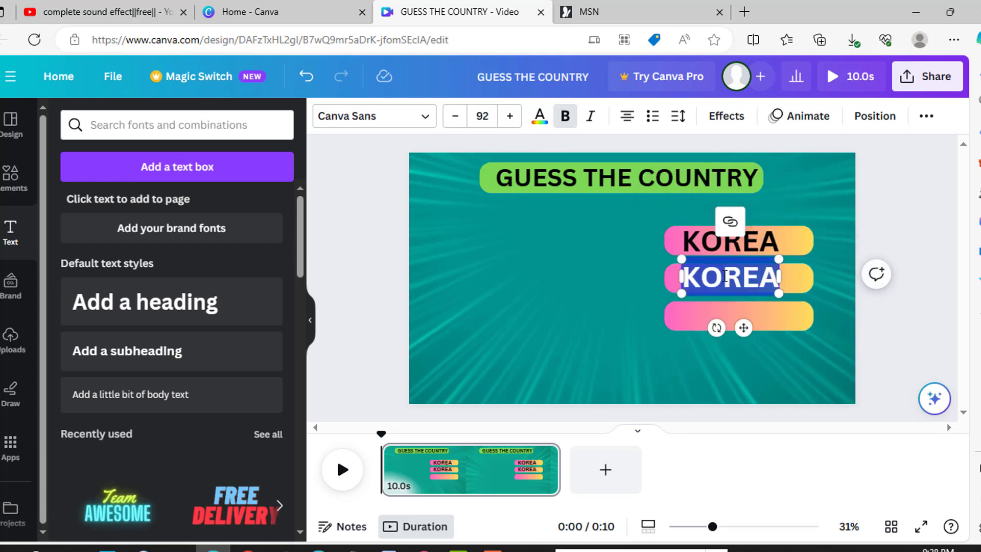
{"action": "type", "text": "JA"}
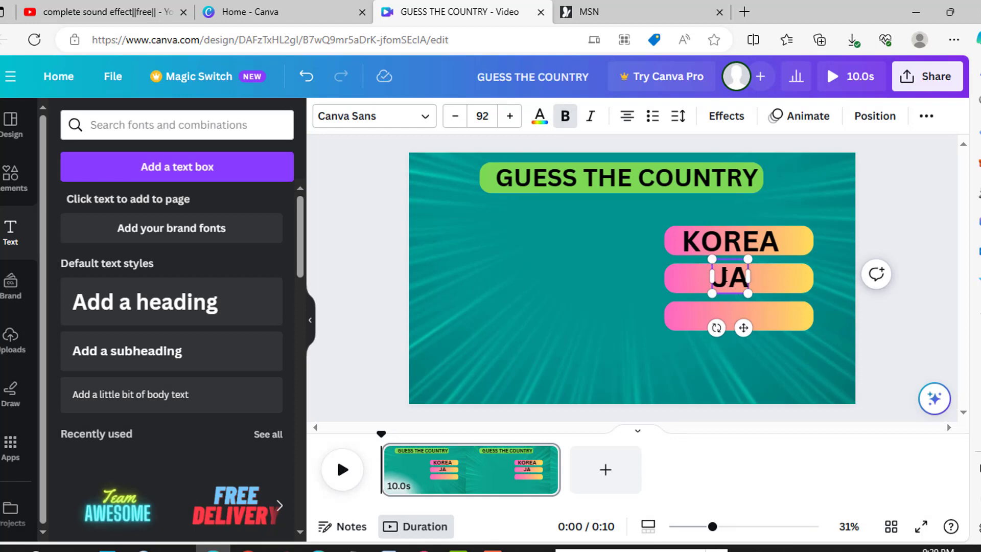
{"action": "type", "text": "PAN"}
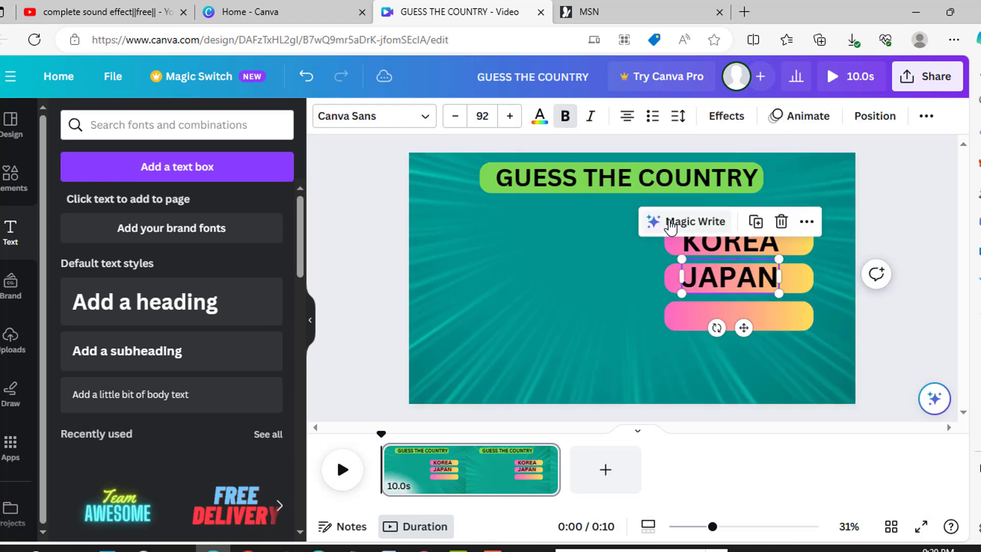
Duplicate the JAPAN label onto the lowest answer bar and change the copy's text to ENGLAND.
{"action": "left_click", "coordinate": [756, 222]}
{"action": "left_click_drag", "start_coordinate": [728, 277], "coordinate": [775, 325]}
{"action": "double_click", "coordinate": [726, 314]}
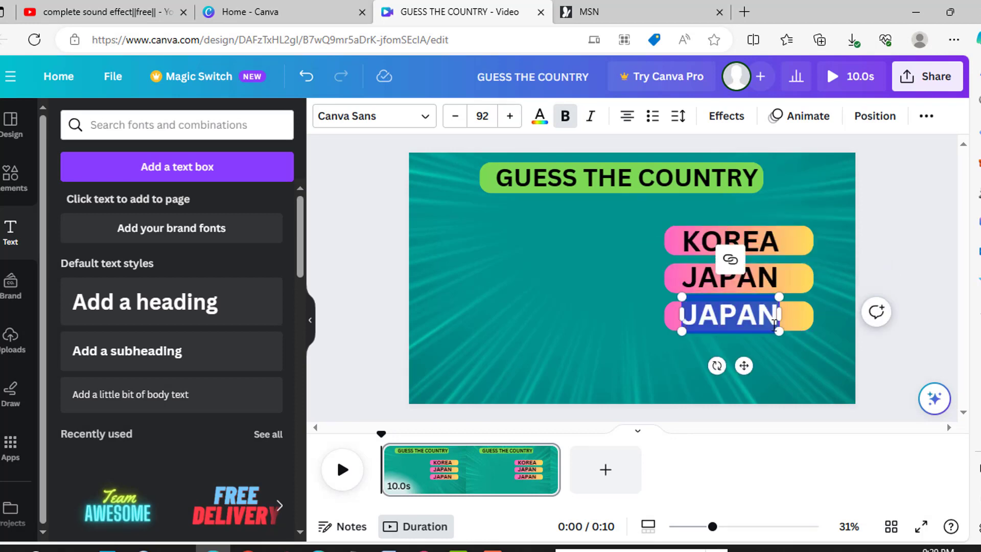
{"action": "type", "text": "ENG"}
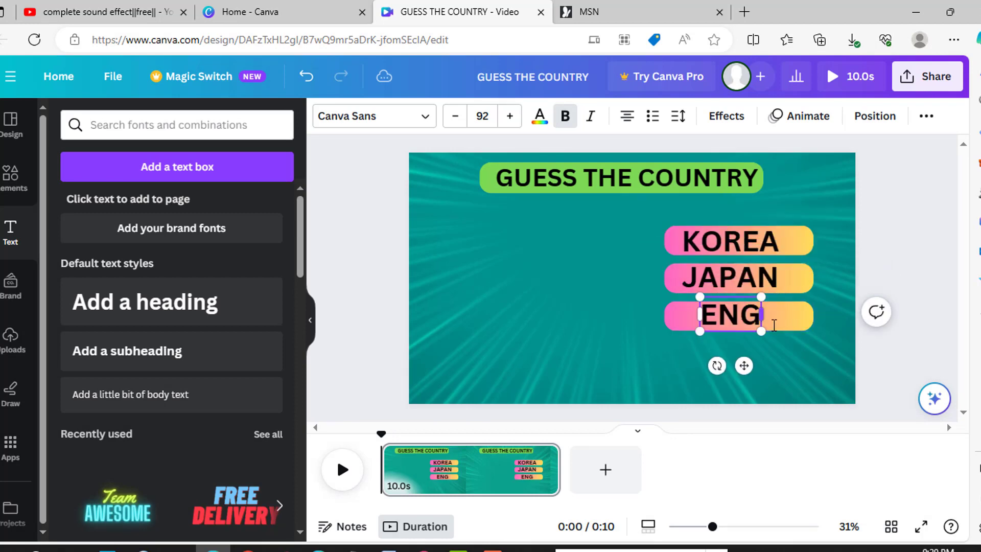
{"action": "type", "text": "LA"}
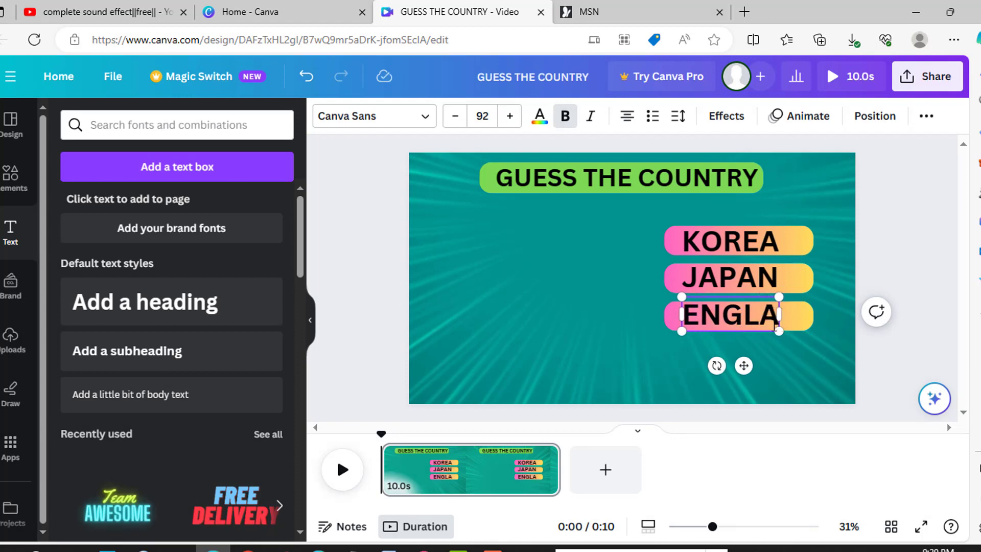
{"action": "type", "text": "ND"}
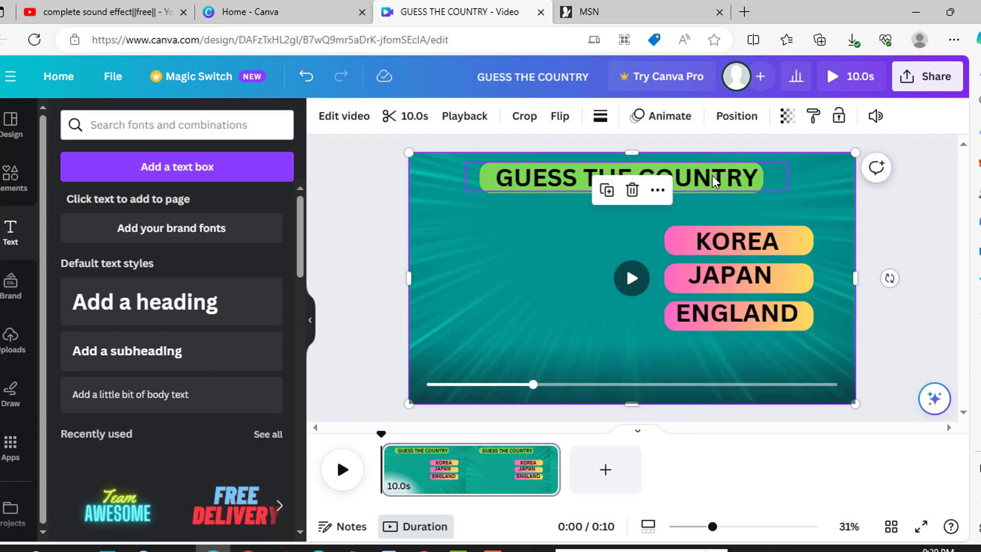
Set the title's font to Impact and apply that font change to all text in the design.
{"action": "left_click", "coordinate": [690, 188]}
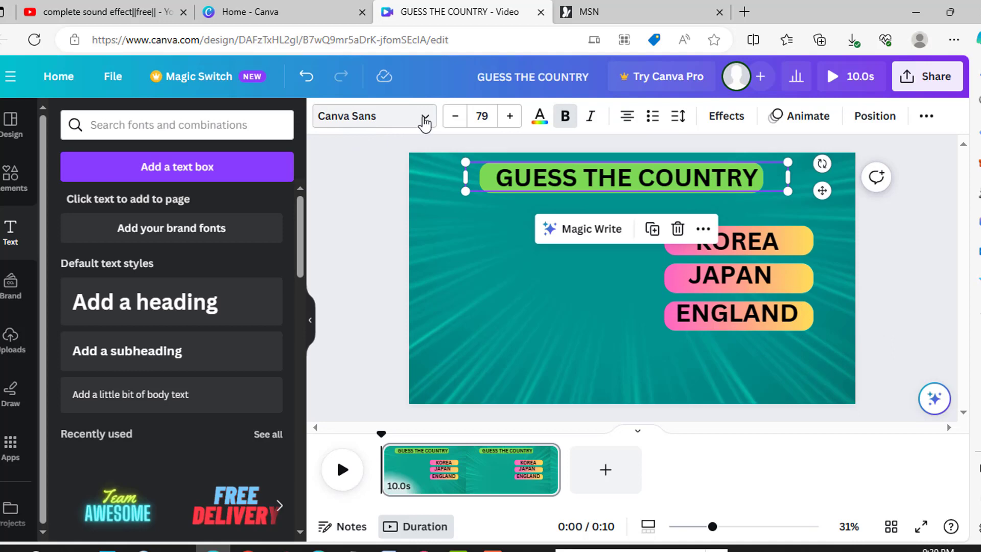
{"action": "left_click", "coordinate": [363, 121]}
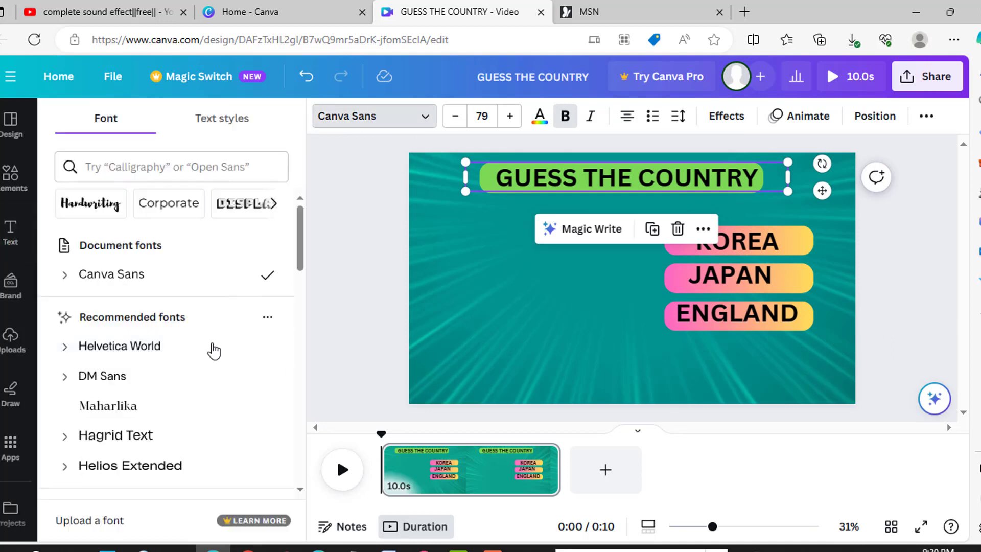
{"action": "scroll", "coordinate": [189, 351], "scroll_direction": "down", "scroll_amount": 3}
{"action": "scroll", "coordinate": [180, 355], "scroll_direction": "down", "scroll_amount": 1}
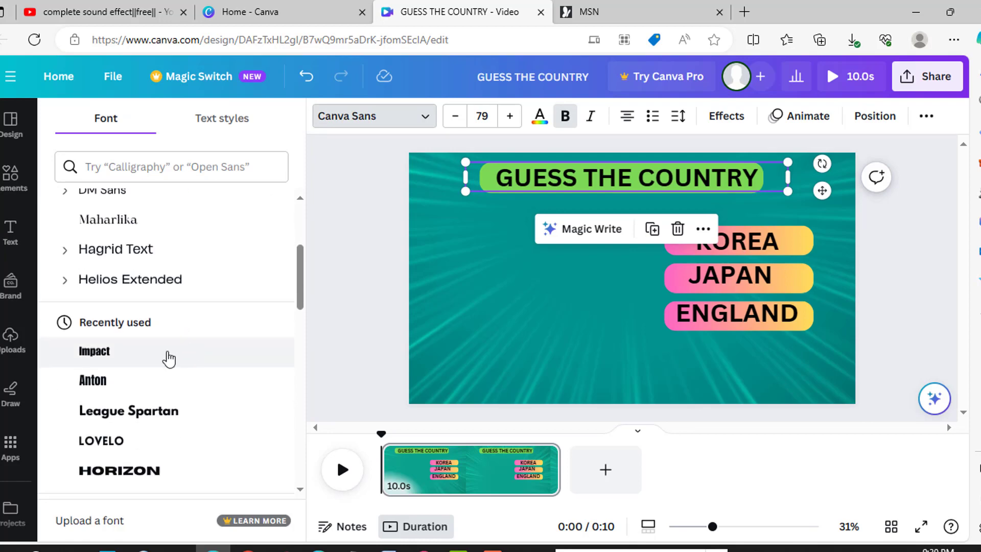
{"action": "left_click", "coordinate": [121, 359]}
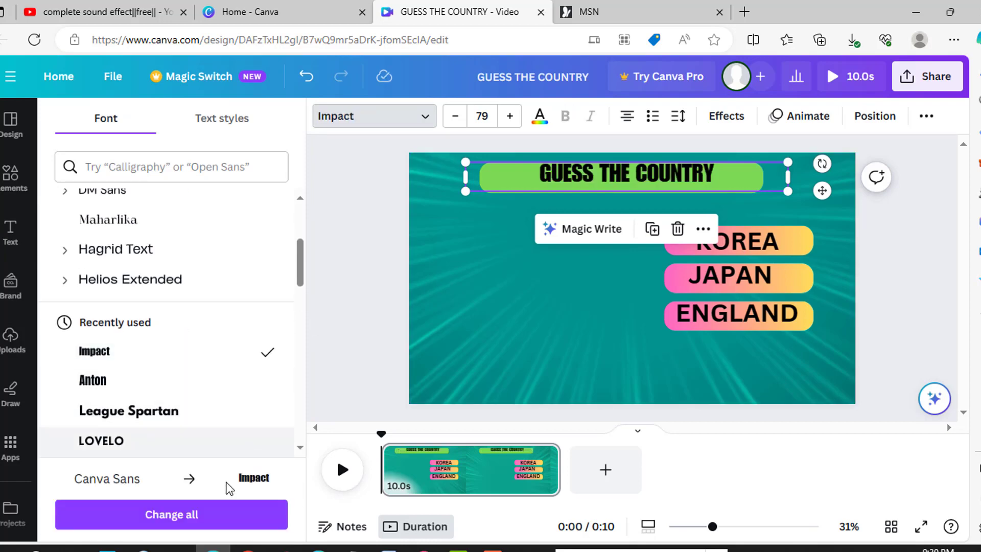
{"action": "left_click", "coordinate": [183, 515]}
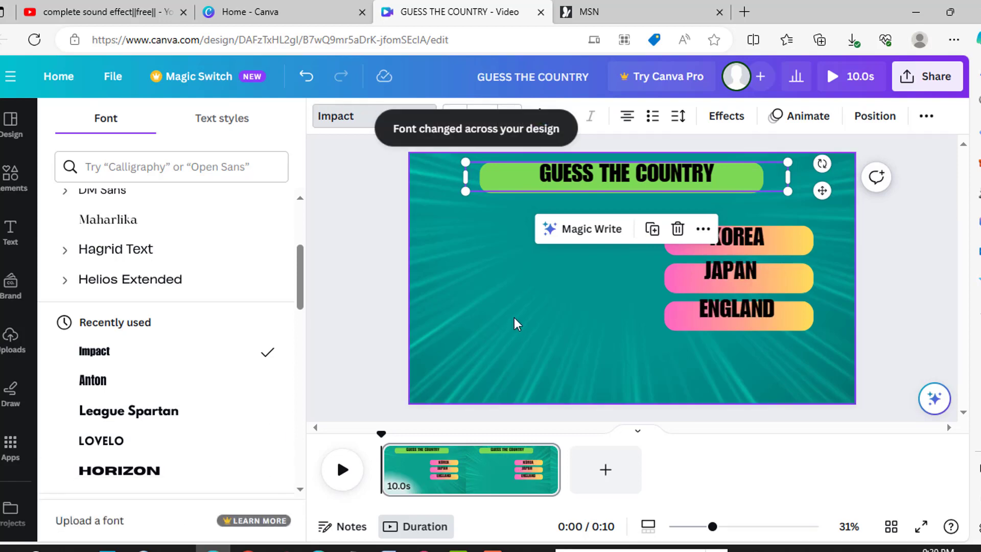
Reposition the title and the KOREA, JAPAN and ENGLAND labels so each sits centered in its bar.
{"action": "left_click", "coordinate": [615, 291]}
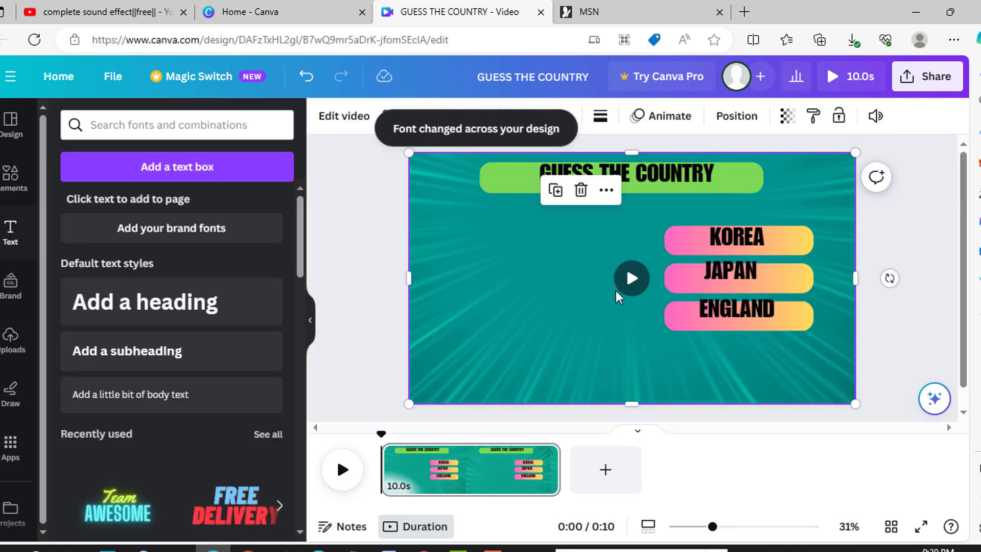
{"action": "left_click", "coordinate": [578, 169]}
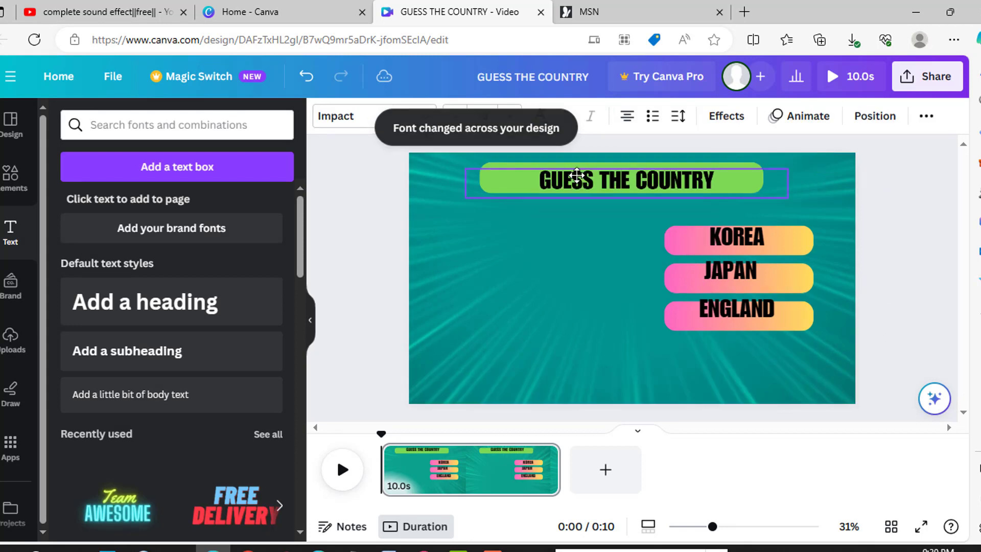
{"action": "left_click", "coordinate": [737, 241]}
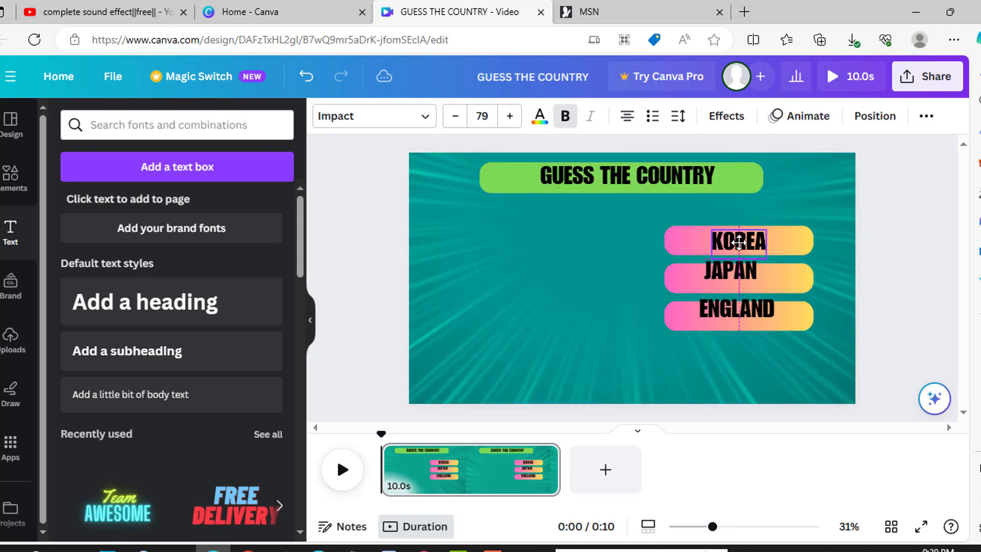
{"action": "left_click", "coordinate": [735, 276]}
{"action": "left_click", "coordinate": [738, 309]}
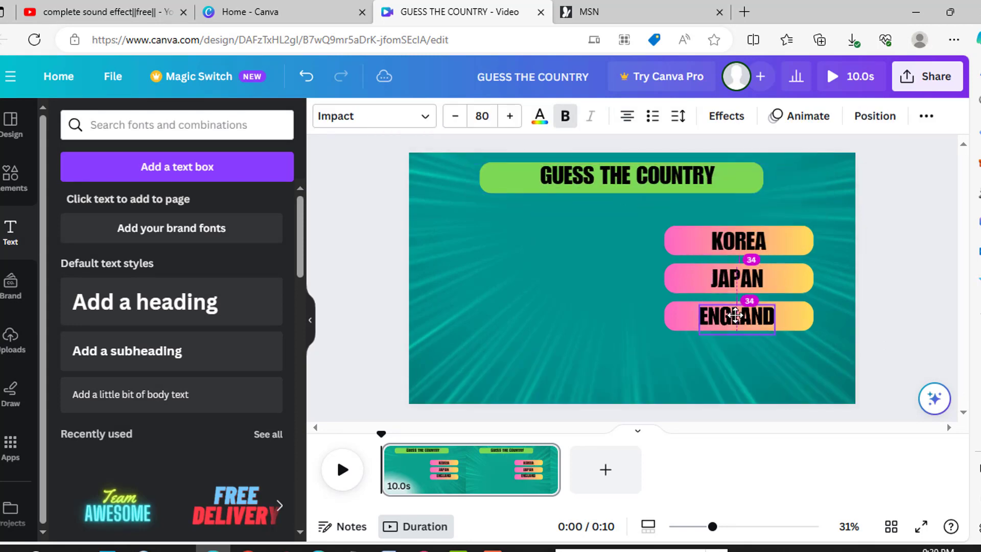
{"action": "left_click", "coordinate": [553, 288]}
Search the elements for Rectangle frame, insert the landscape frame and place it beside the answer bars on the page's left side.
{"action": "left_click", "coordinate": [3, 177]}
{"action": "left_click", "coordinate": [128, 126]}
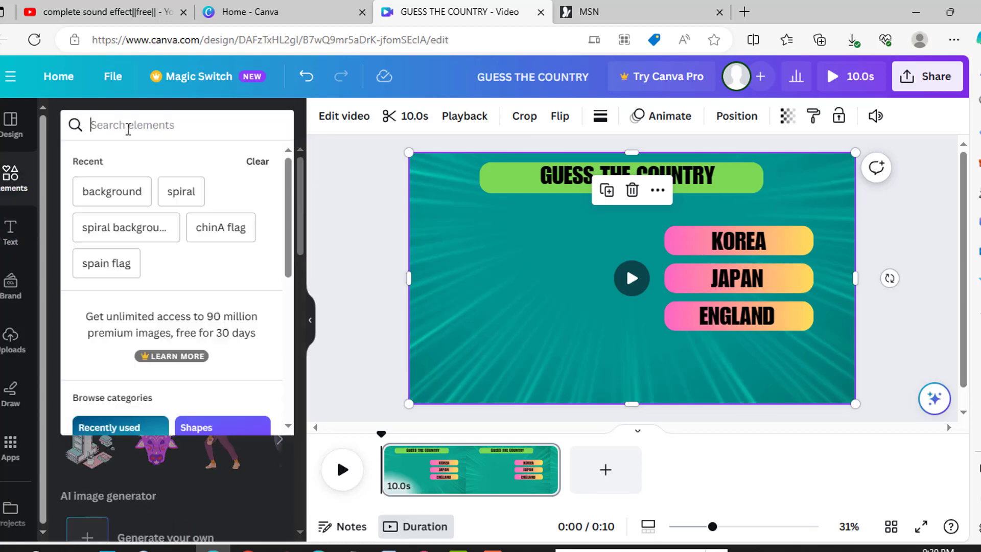
{"action": "type", "text": "f"}
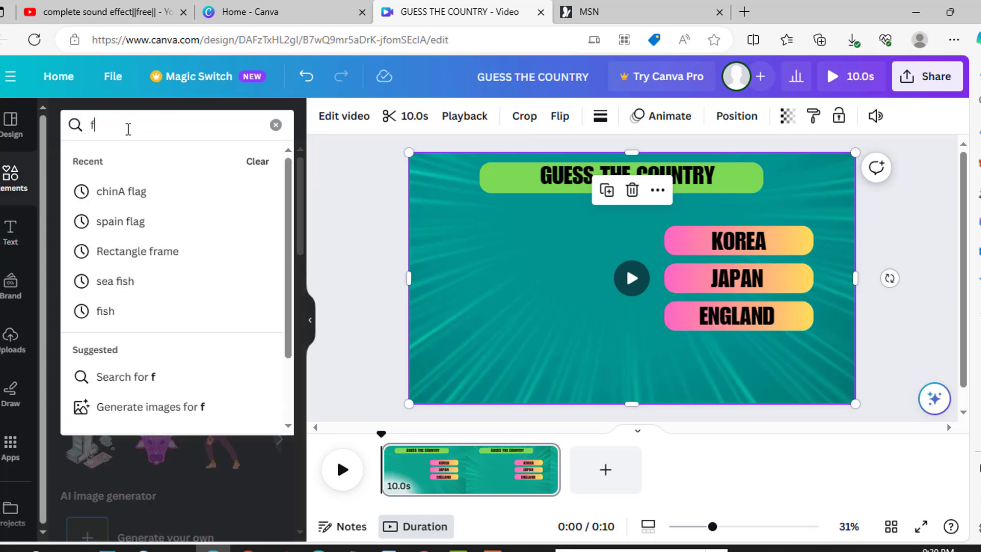
{"action": "type", "text": "r"}
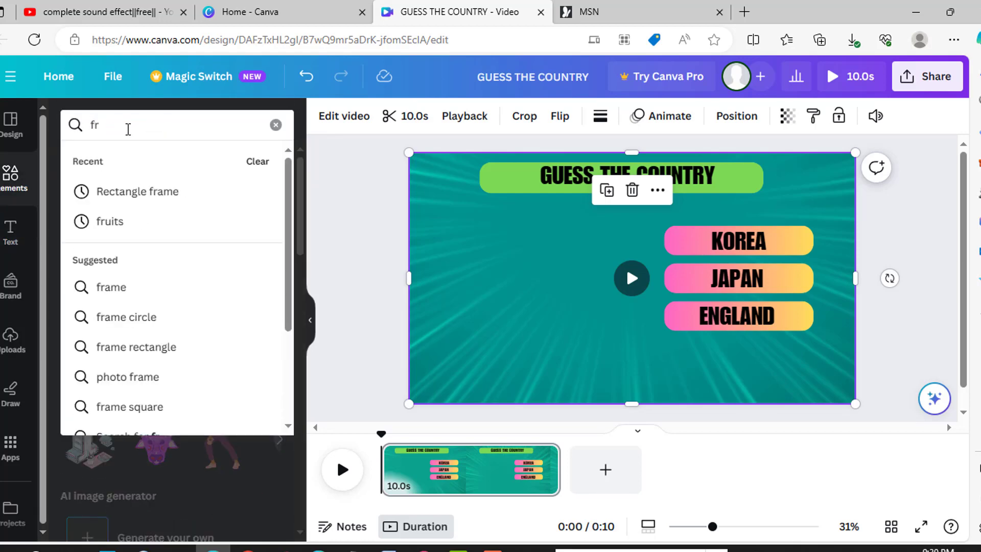
{"action": "left_click", "coordinate": [143, 192]}
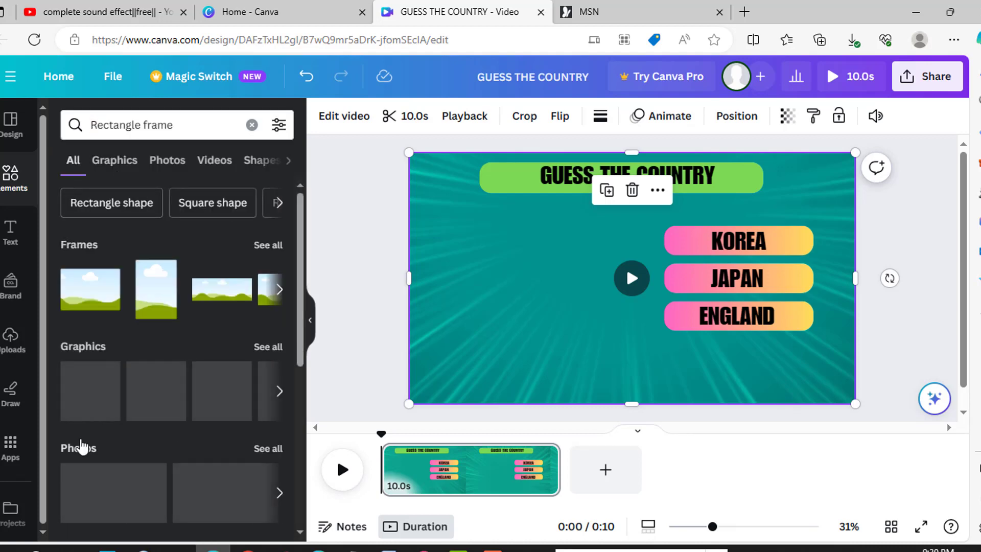
{"action": "left_click", "coordinate": [90, 303]}
{"action": "left_click_drag", "start_coordinate": [615, 306], "coordinate": [500, 310]}
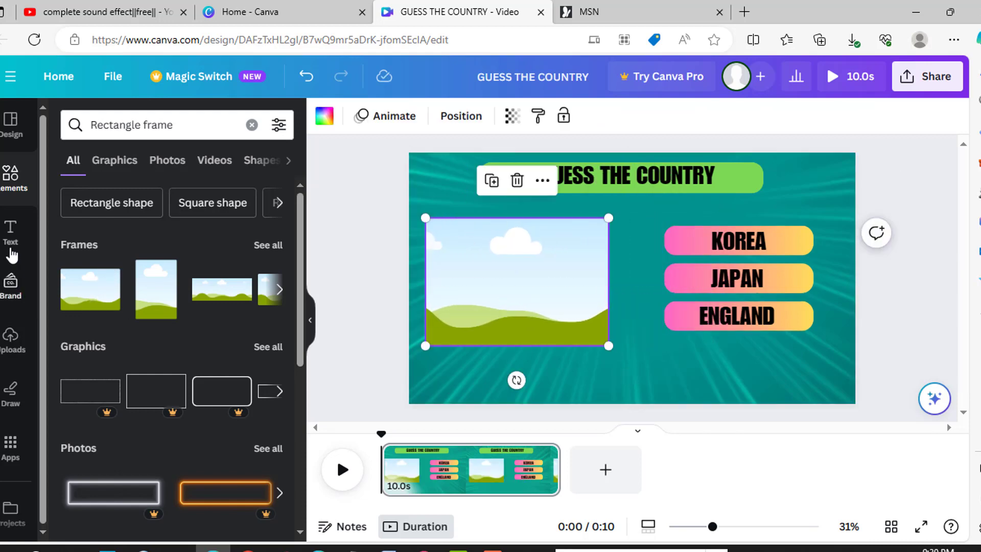
Search the video elements for japan flag, insert the 30.0s close-up waving flag clip, shrink it and drop it into the landscape frame.
{"action": "left_click", "coordinate": [11, 184]}
{"action": "left_click", "coordinate": [134, 125]}
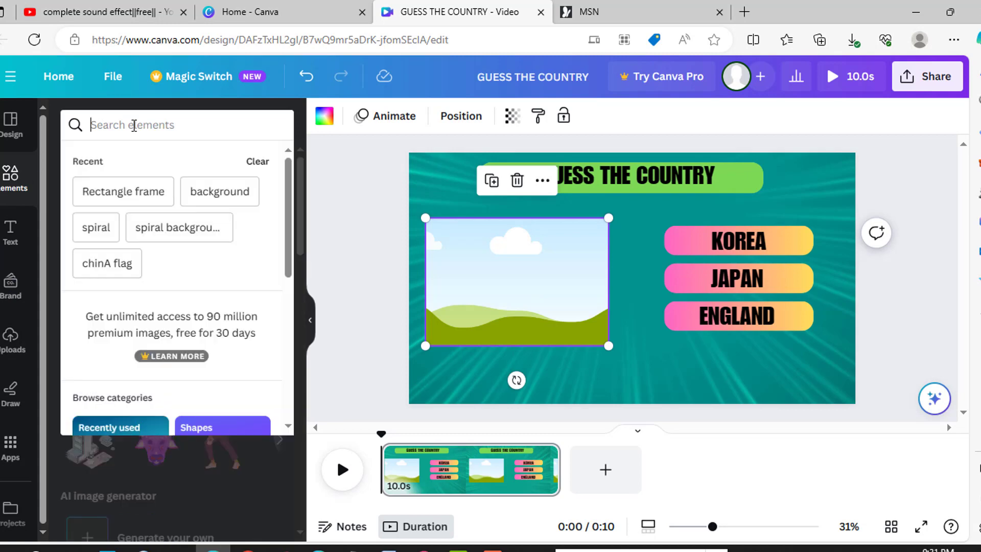
{"action": "type", "text": "J"}
{"action": "left_click", "coordinate": [179, 191]}
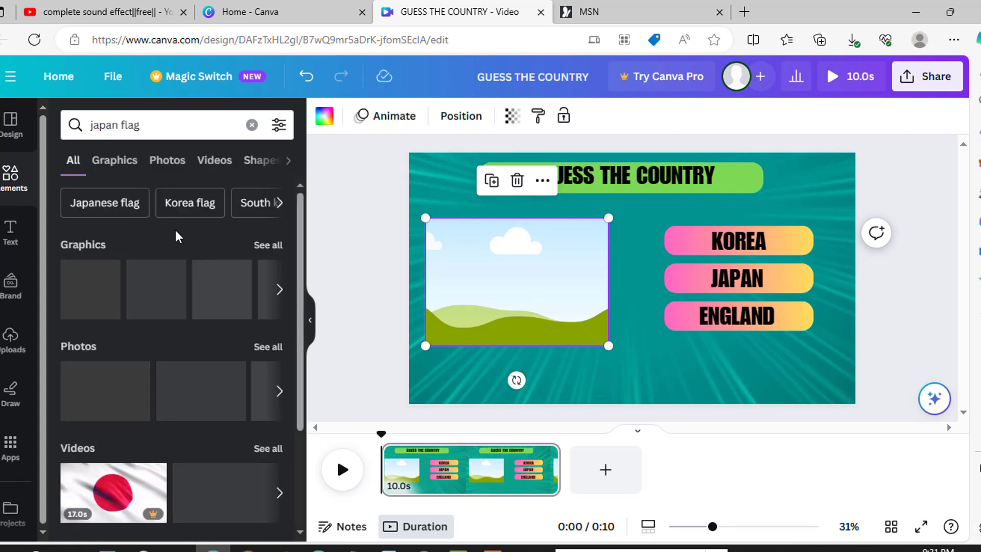
{"action": "left_click", "coordinate": [215, 160]}
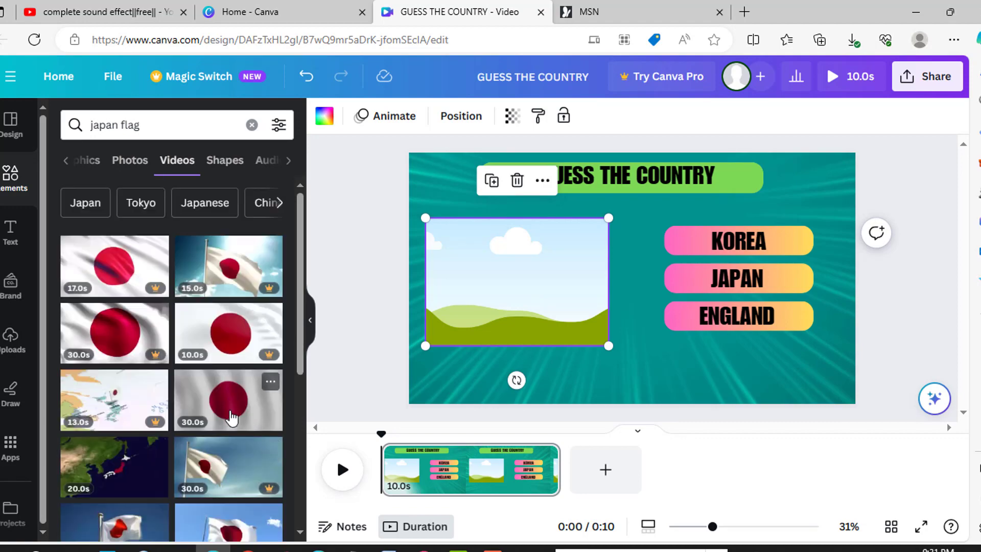
{"action": "left_click", "coordinate": [224, 389]}
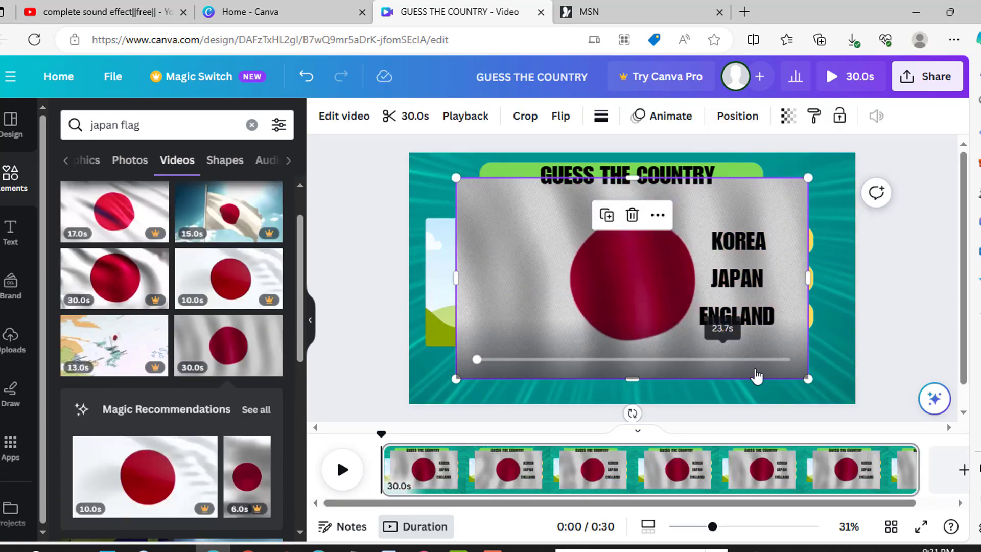
{"action": "left_click_drag", "start_coordinate": [812, 382], "coordinate": [606, 326]}
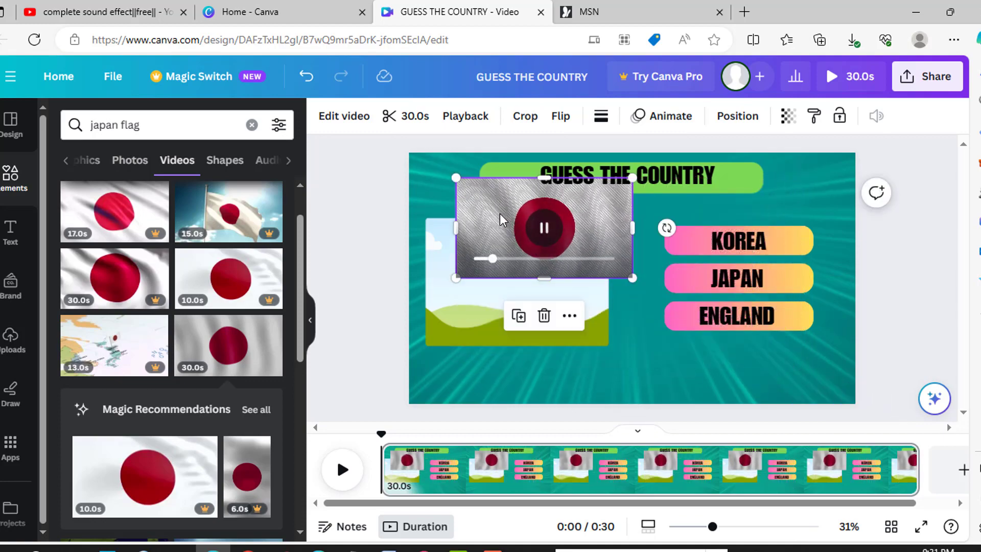
{"action": "left_click_drag", "start_coordinate": [509, 219], "coordinate": [479, 275]}
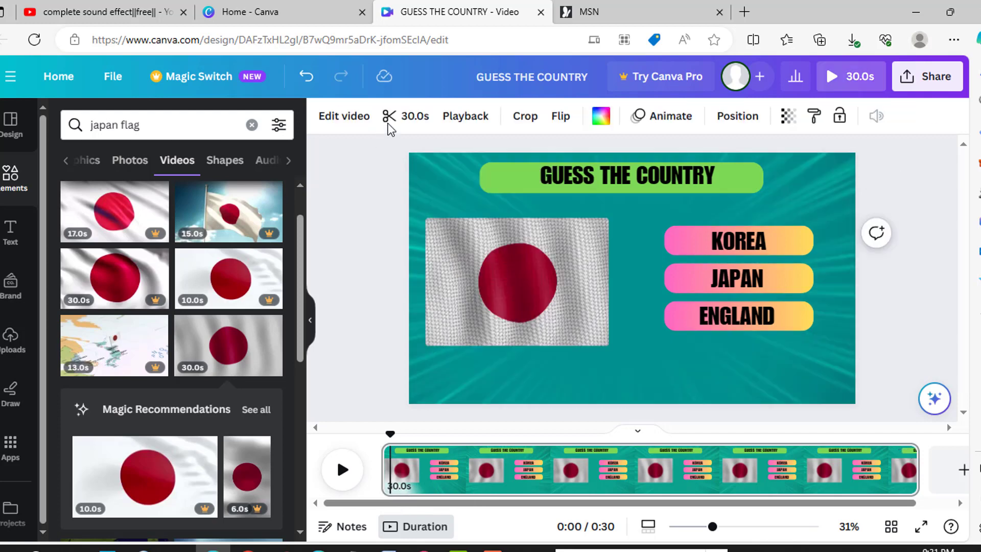
Trim the framed Japan flag video to 10 seconds.
{"action": "left_click", "coordinate": [390, 120]}
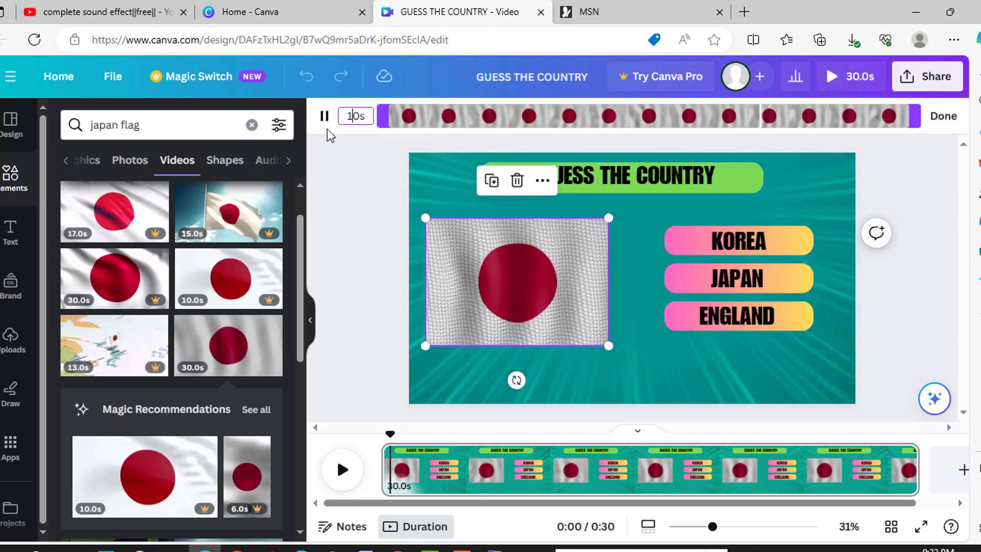
{"action": "type", "text": "10"}
{"action": "key", "text": "Return"}
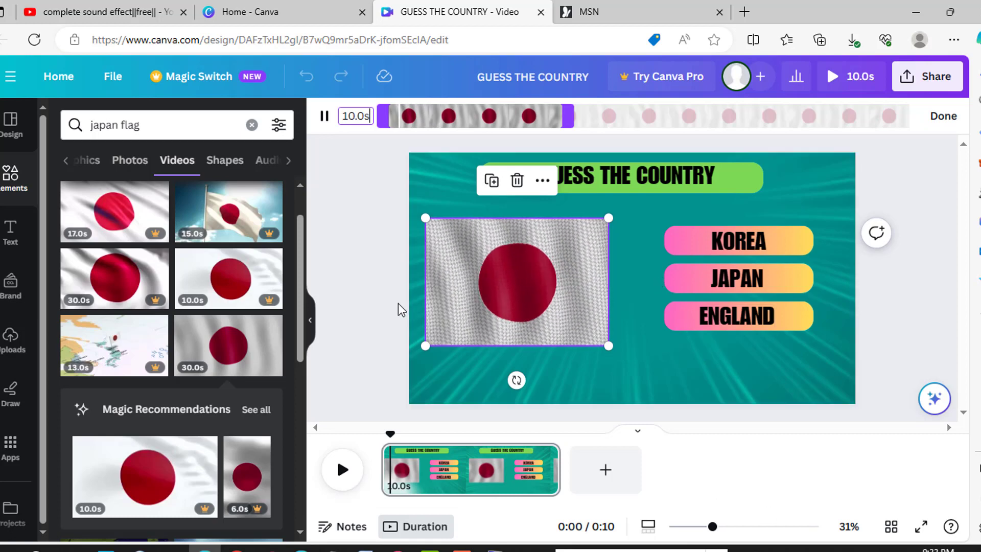
Search the graphics for timer, insert the DON'T QUIT clock sticker, shrink it and place it below the space between flag and answer bars.
{"action": "left_click", "coordinate": [15, 175]}
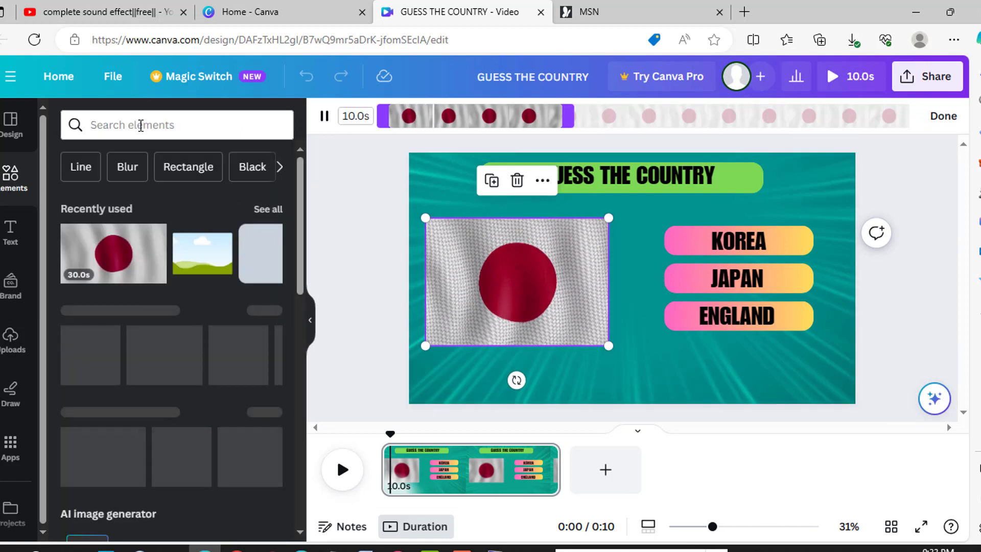
{"action": "left_click", "coordinate": [141, 125]}
{"action": "type", "text": "timer"}
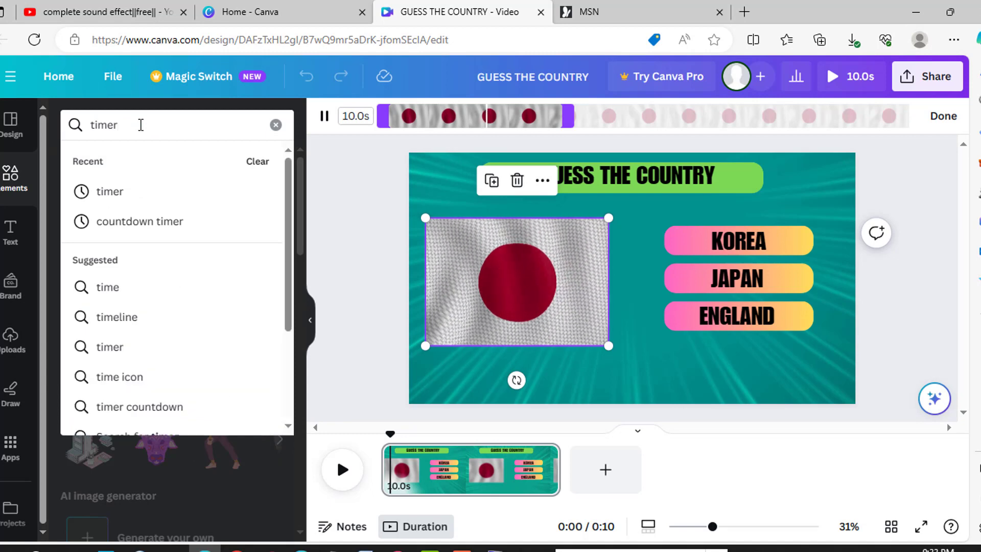
{"action": "key", "text": "Return"}
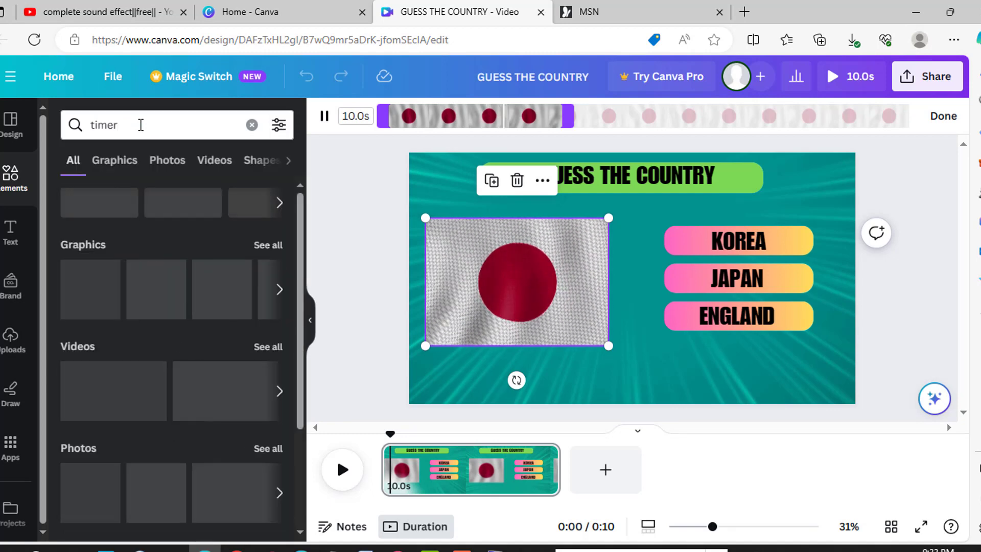
{"action": "left_click", "coordinate": [114, 160]}
{"action": "scroll", "coordinate": [208, 361], "scroll_direction": "down", "scroll_amount": 10}
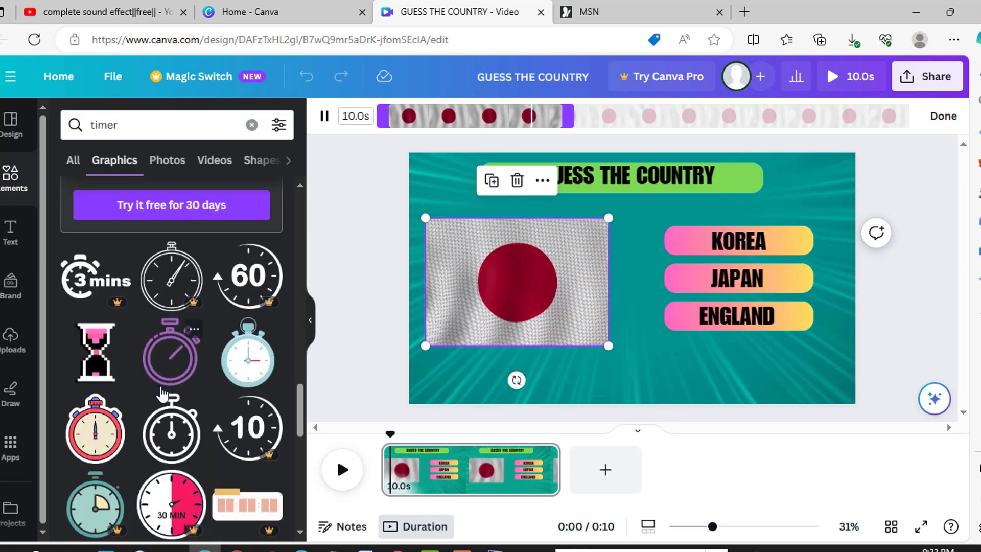
{"action": "scroll", "coordinate": [162, 394], "scroll_direction": "down", "scroll_amount": 4}
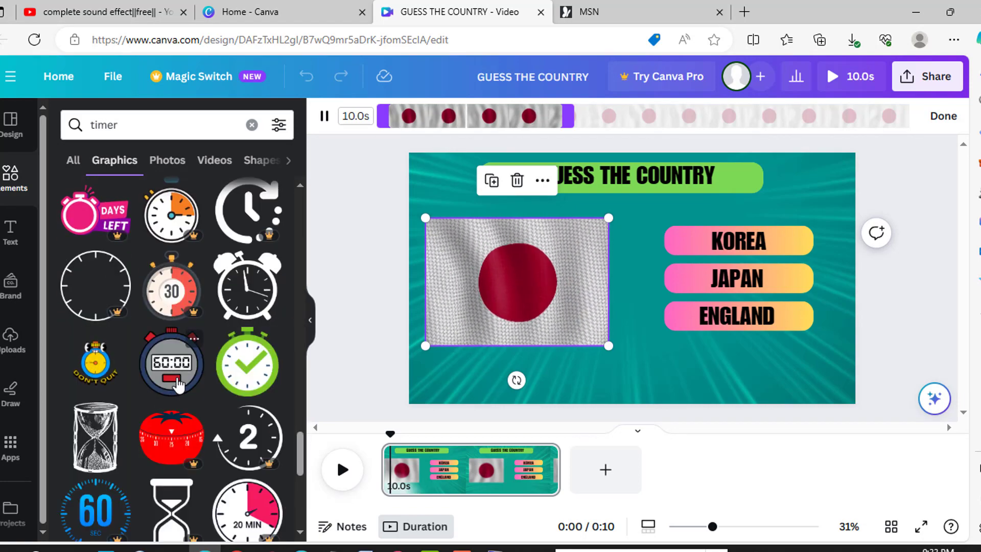
{"action": "left_click", "coordinate": [90, 379]}
{"action": "left_click_drag", "start_coordinate": [707, 234], "coordinate": [641, 296]}
{"action": "left_click_drag", "start_coordinate": [580, 341], "coordinate": [642, 366]}
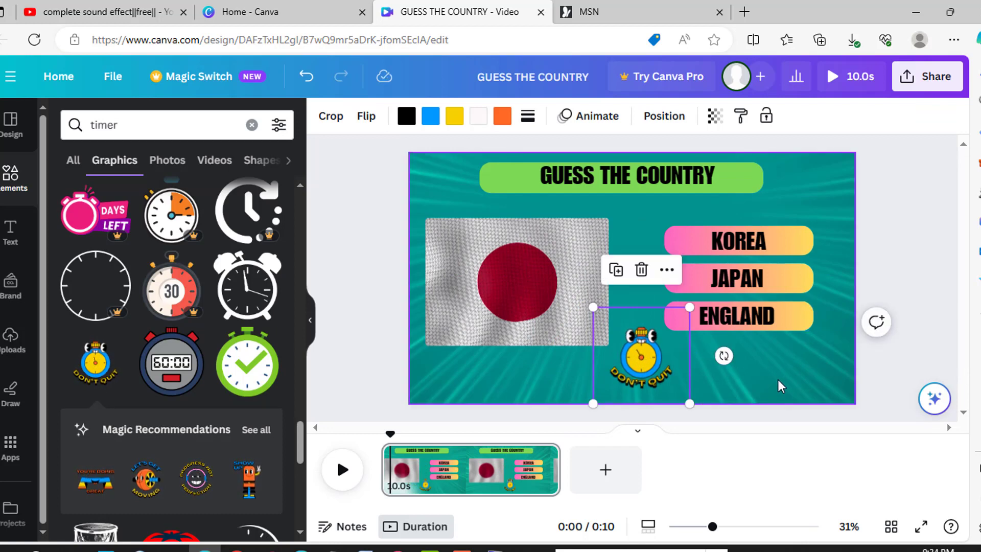
Group each of the ENGLAND, JAPAN and KOREA labels with its own gradient answer bar.
{"action": "left_click", "coordinate": [758, 319]}
{"action": "left_click", "coordinate": [805, 185]}
{"action": "left_click", "coordinate": [715, 315]}
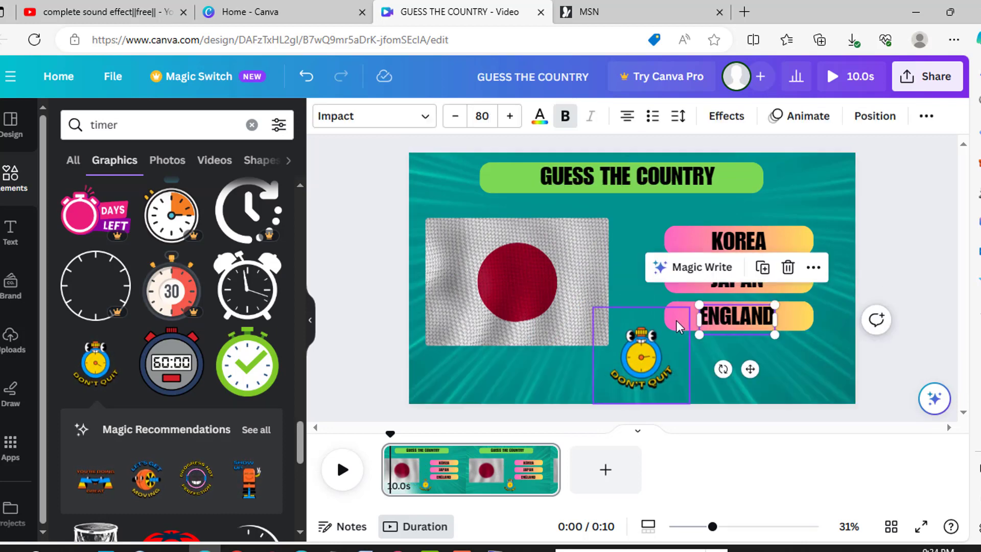
{"action": "left_click", "coordinate": [792, 320]}
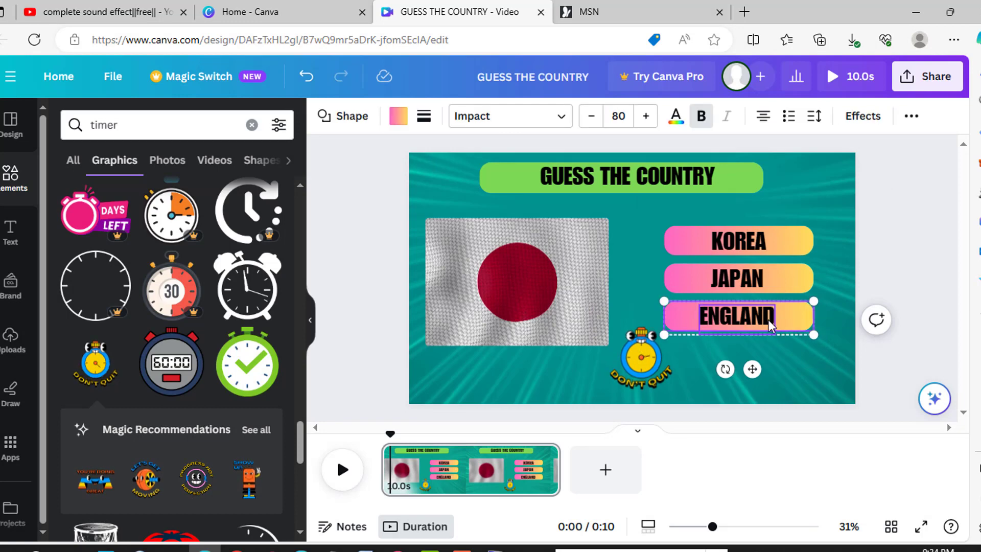
{"action": "left_click", "coordinate": [740, 265]}
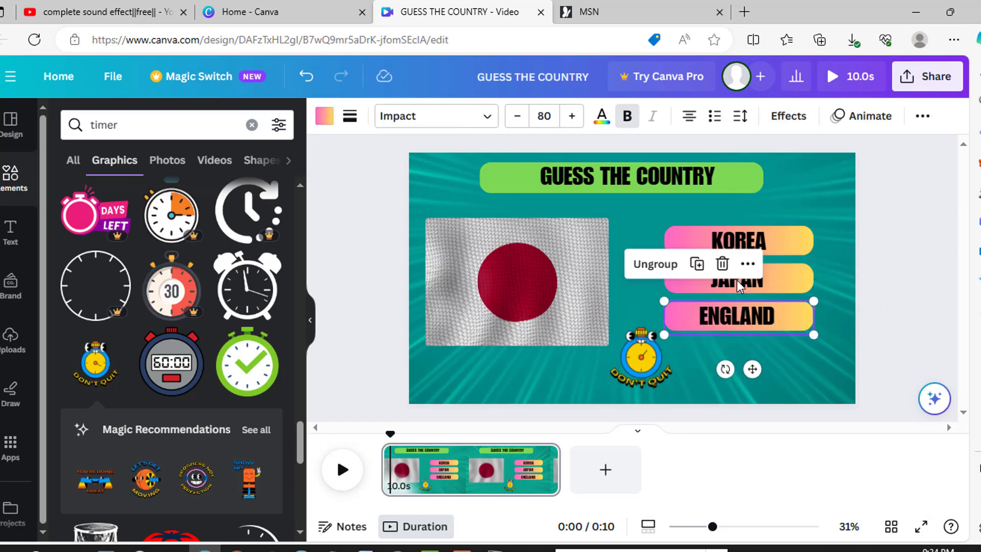
{"action": "left_click", "coordinate": [736, 284]}
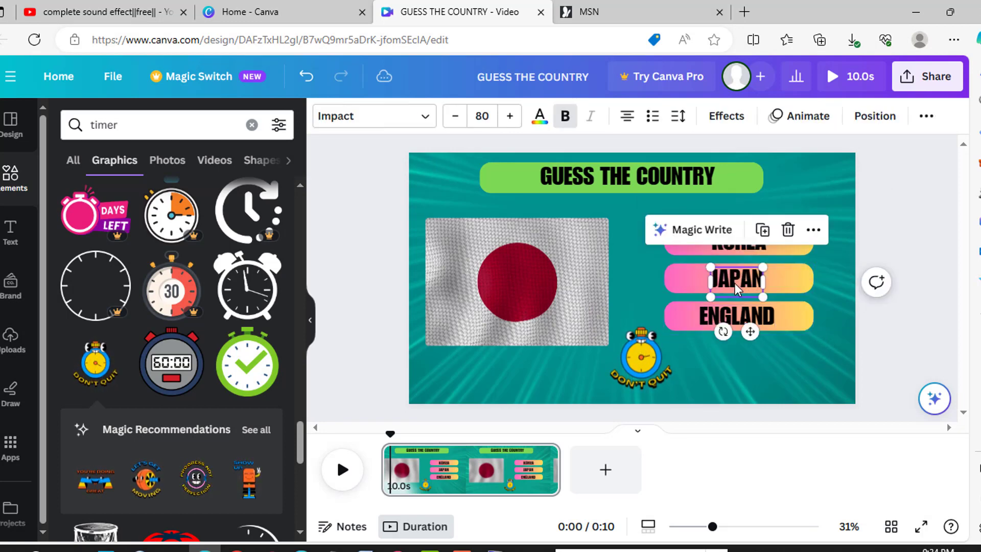
{"action": "left_click", "coordinate": [719, 246]}
{"action": "left_click", "coordinate": [719, 247]}
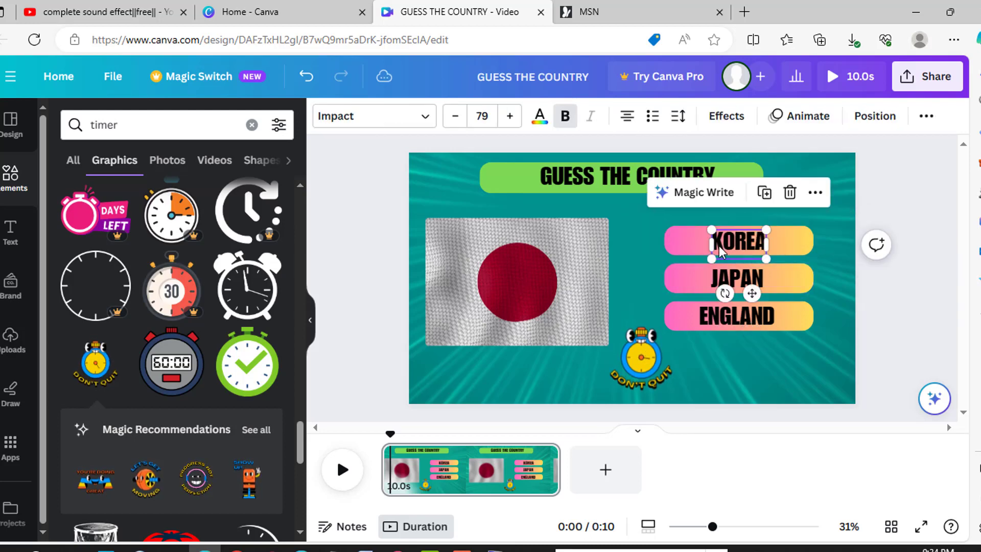
{"action": "left_click", "coordinate": [719, 246], "text": "shift"}
Group the GUESS THE COUNTRY title text with its green bar.
{"action": "left_click", "coordinate": [750, 190]}
{"action": "left_click", "coordinate": [654, 177]}
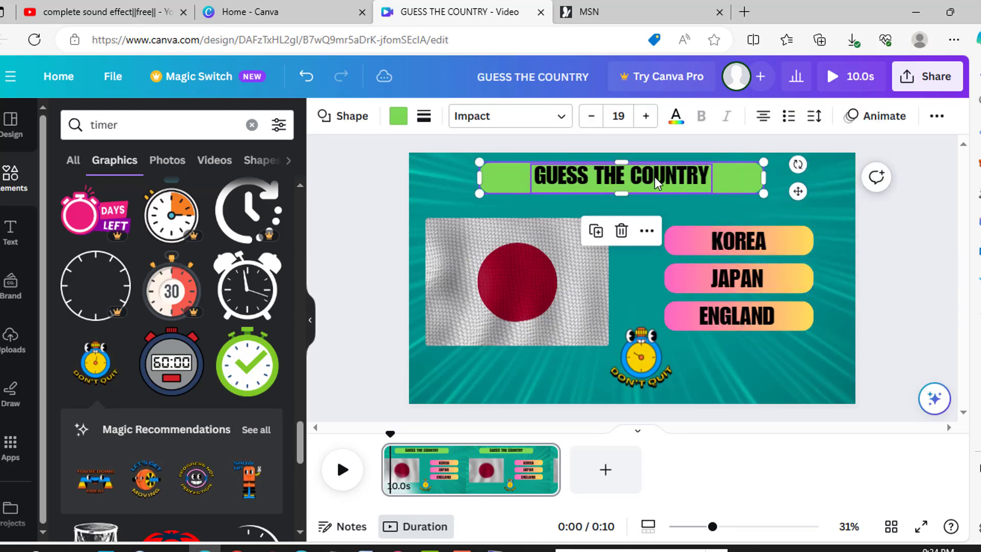
{"action": "left_click", "coordinate": [643, 176]}
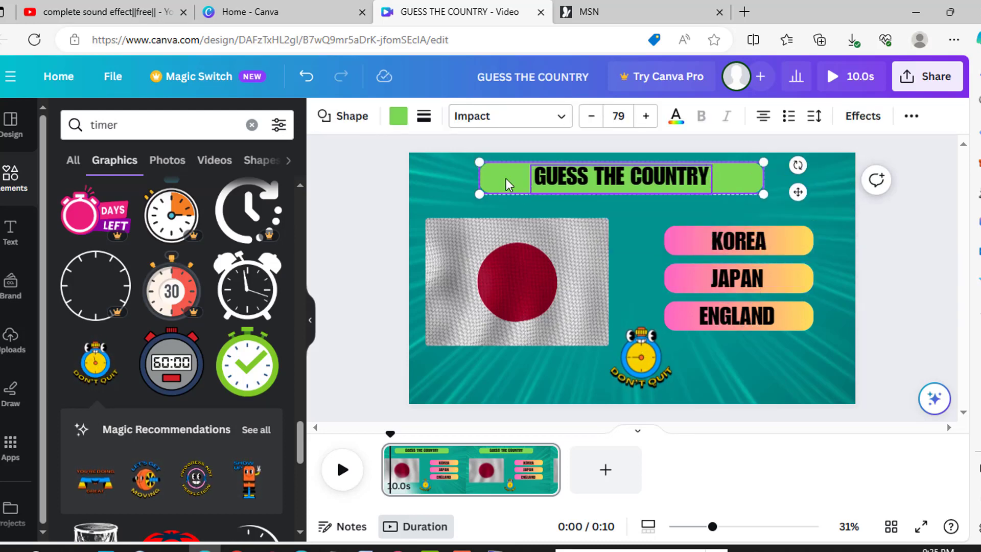
{"action": "left_click", "coordinate": [622, 232]}
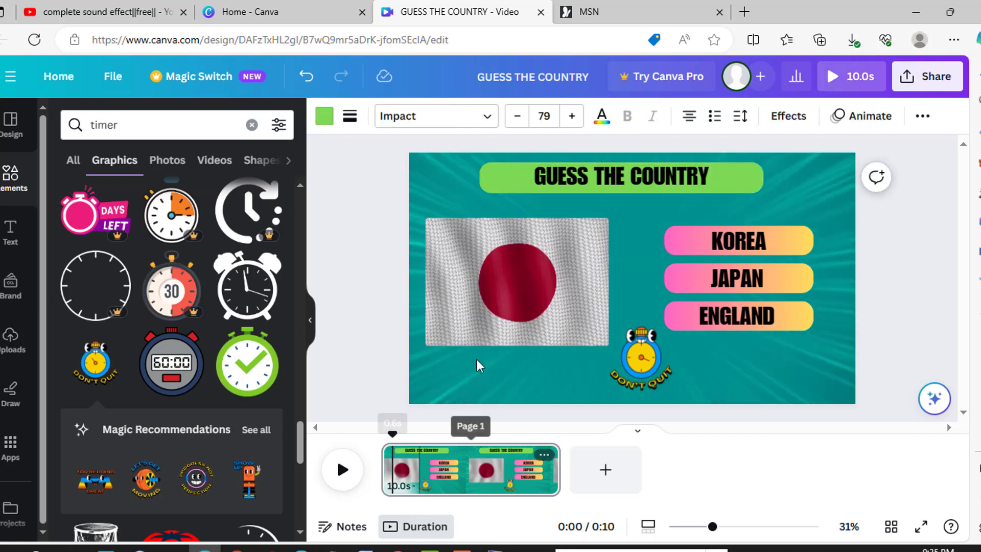
Apply the Wipe element animation to the framed Japan flag video.
{"action": "left_click", "coordinate": [493, 295]}
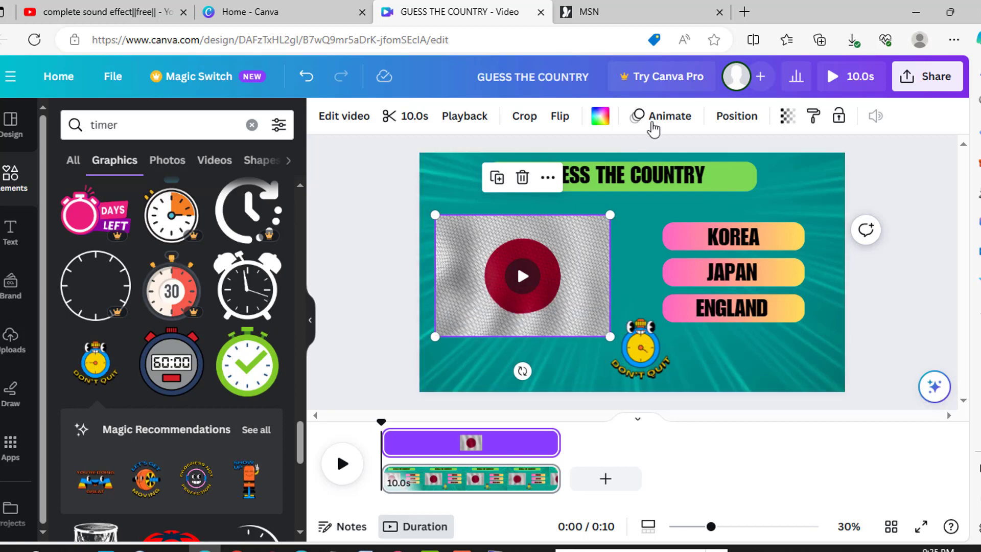
{"action": "left_click", "coordinate": [655, 119]}
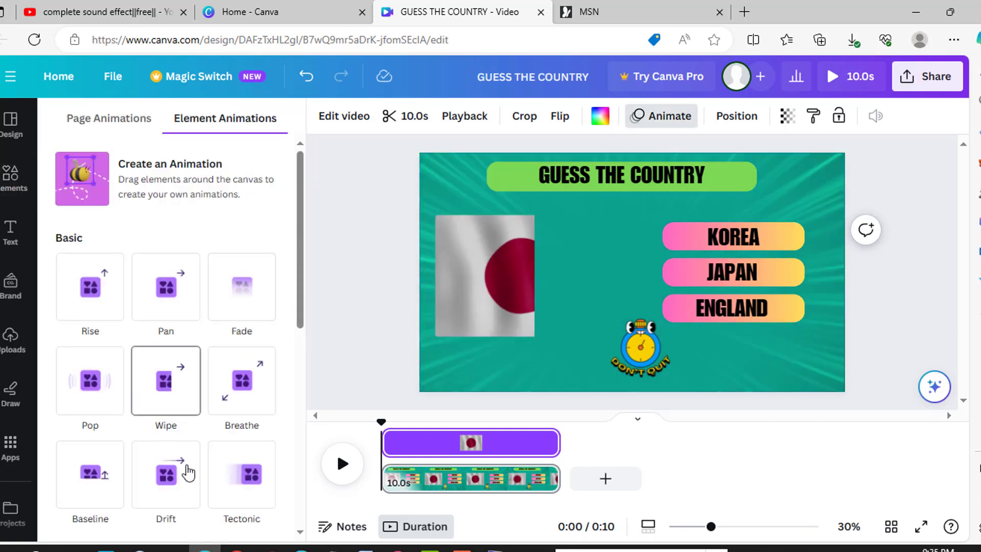
{"action": "scroll", "coordinate": [296, 309], "scroll_direction": "down", "scroll_amount": 1}
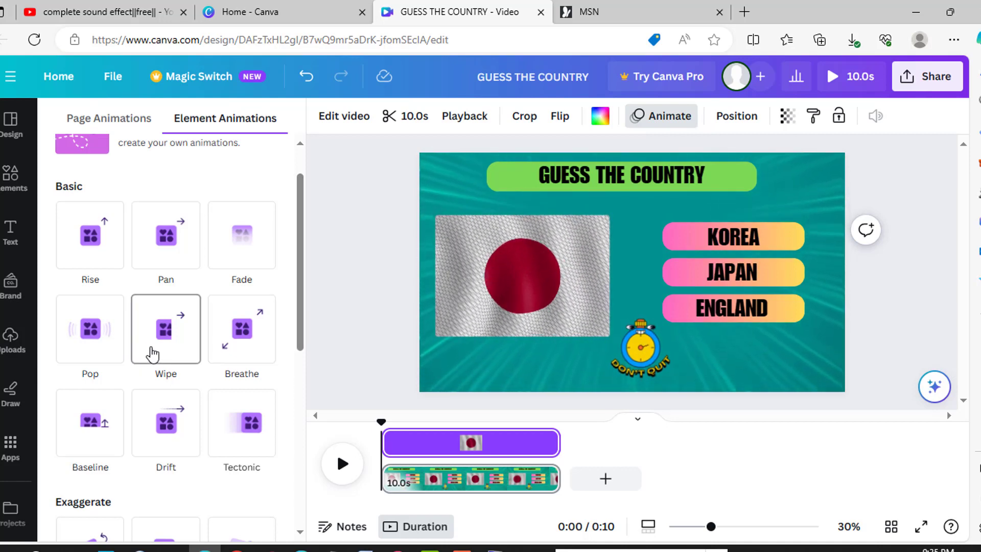
{"action": "left_click", "coordinate": [153, 353]}
Select the KOREA, JAPAN and ENGLAND bar groups together and apply the Rise animation on enter.
{"action": "left_click", "coordinate": [688, 240]}
{"action": "left_click", "coordinate": [688, 265]}
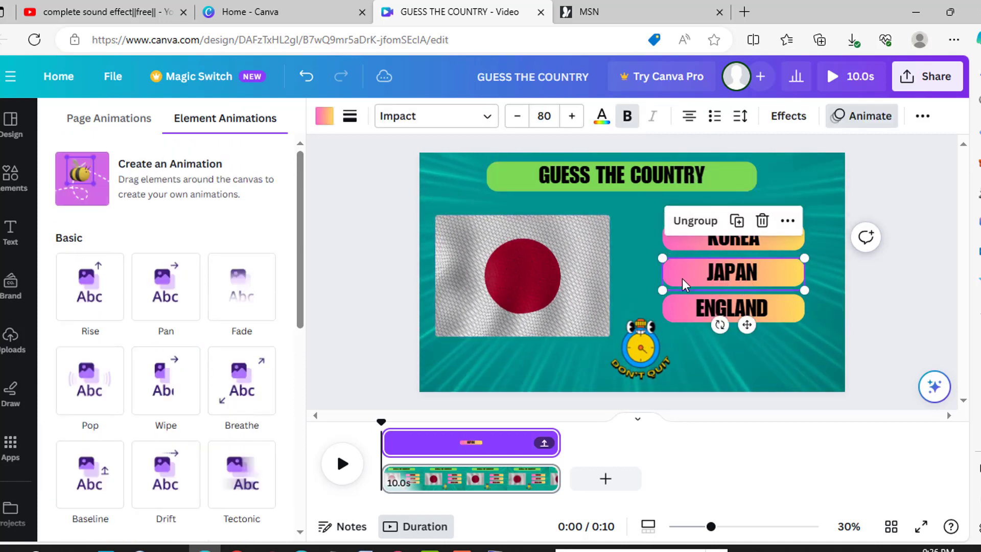
{"action": "left_click", "coordinate": [683, 313], "text": "shift"}
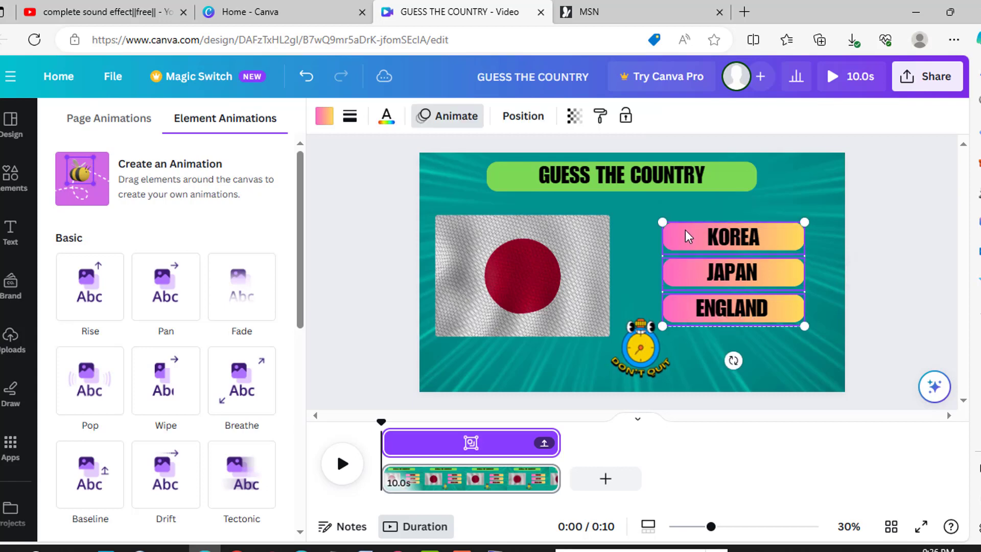
{"action": "left_click", "coordinate": [686, 230], "text": "shift"}
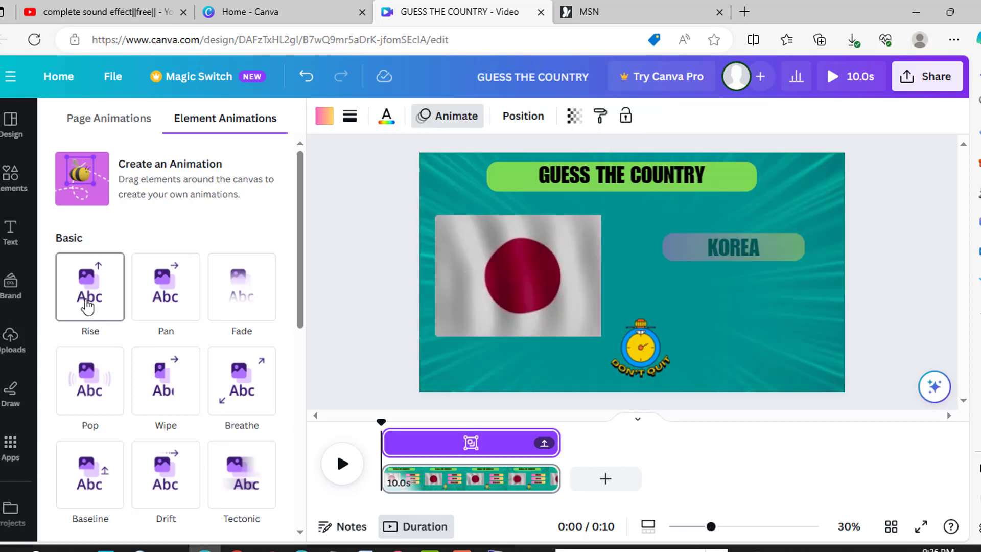
{"action": "left_click", "coordinate": [88, 305]}
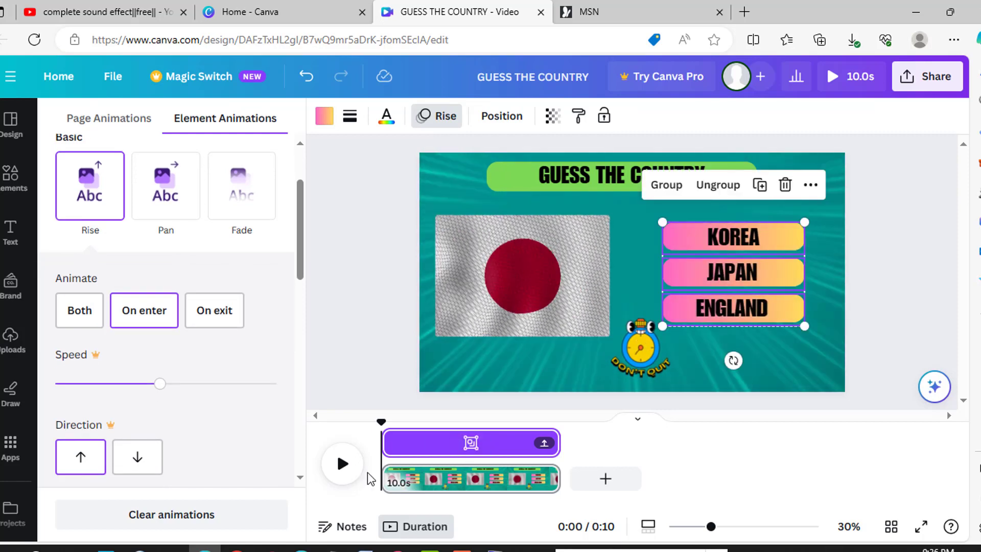
Show the flag clip's timing, trim its start so it lasts 9.4 s, and move the playhead to 0:01.
{"action": "left_click", "coordinate": [482, 480]}
{"action": "left_click", "coordinate": [572, 295]}
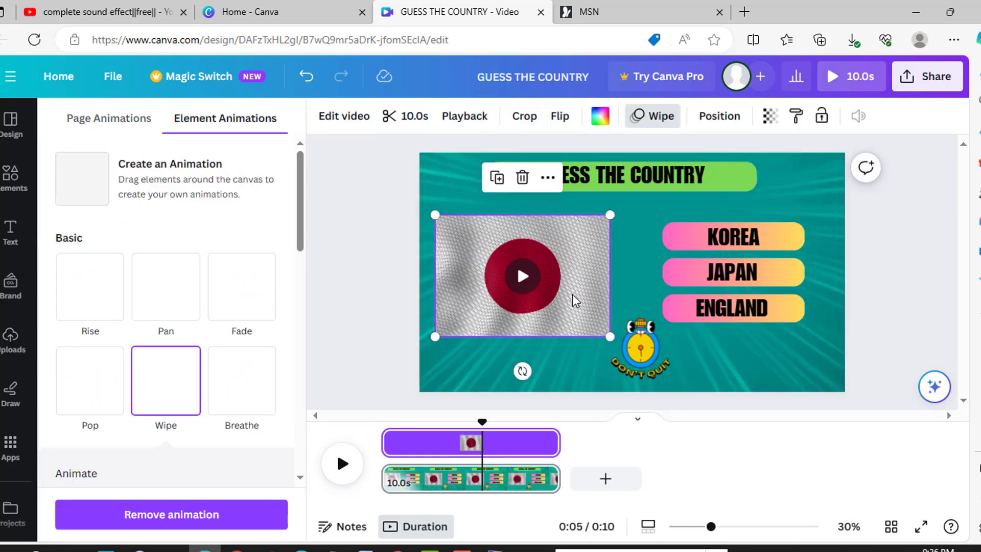
{"action": "right_click", "coordinate": [463, 264]}
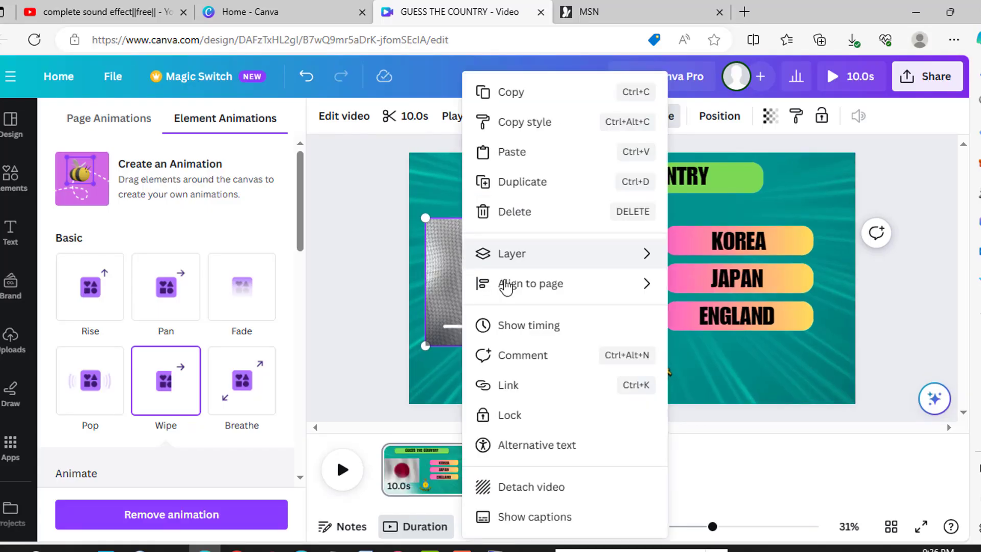
{"action": "left_click", "coordinate": [544, 333]}
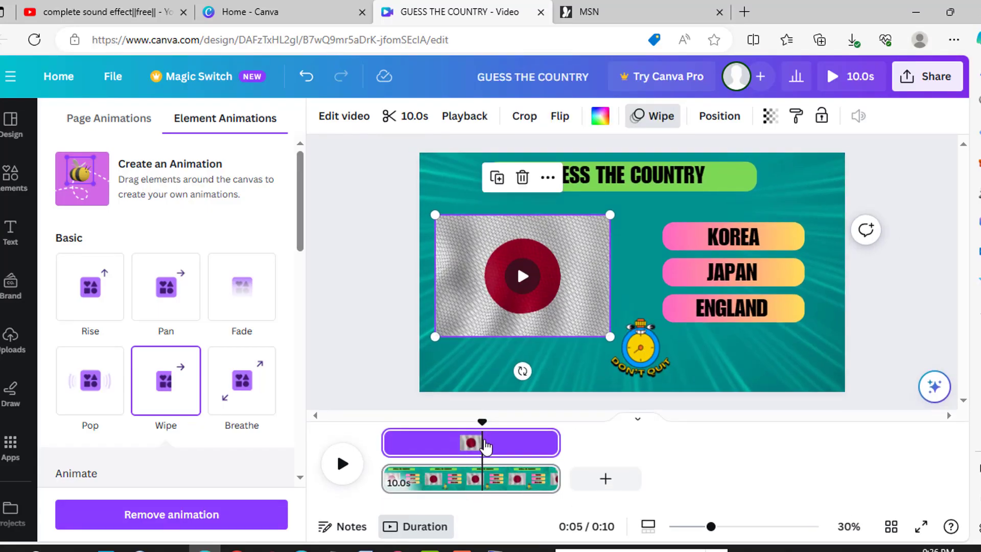
{"action": "left_click_drag", "start_coordinate": [472, 427], "coordinate": [389, 465]}
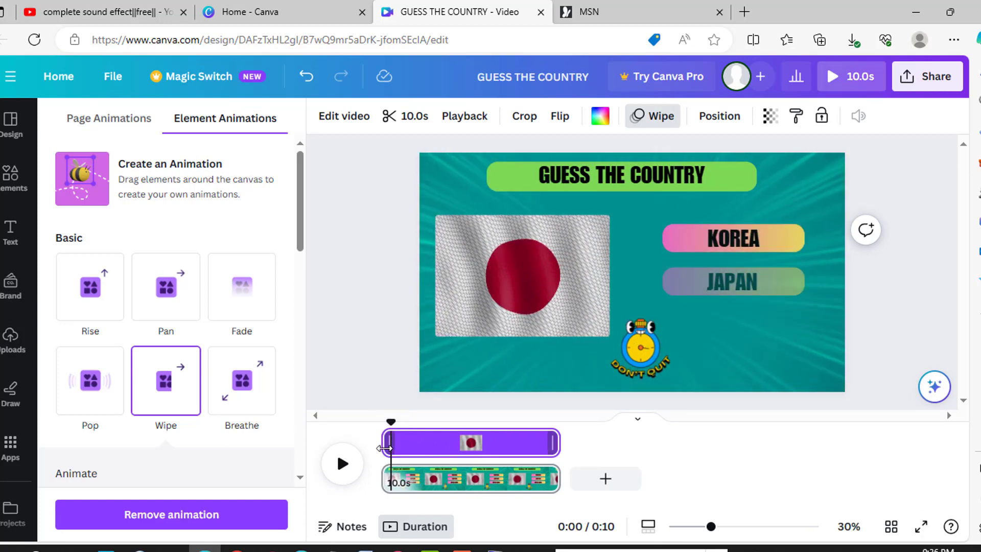
{"action": "left_click_drag", "start_coordinate": [385, 447], "coordinate": [393, 448]}
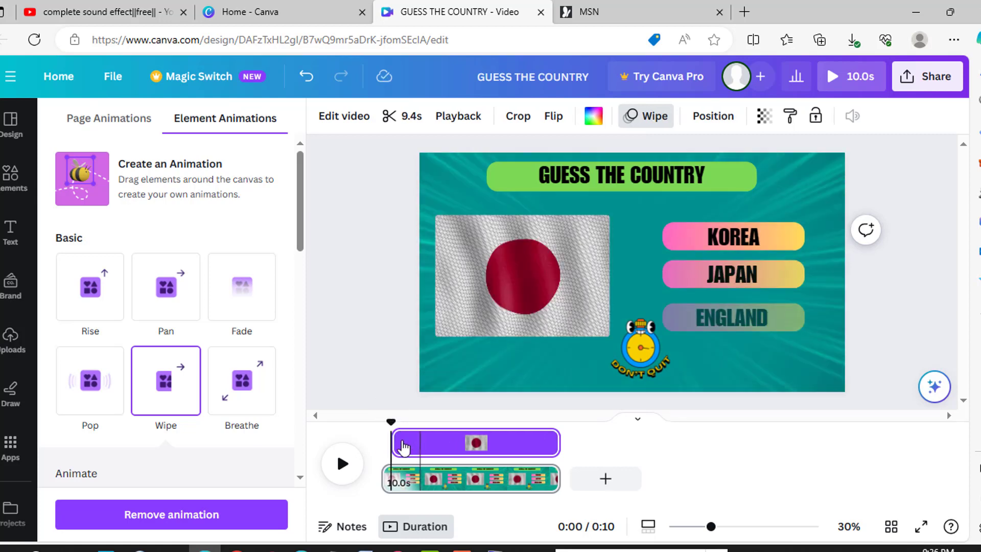
{"action": "left_click_drag", "start_coordinate": [391, 423], "coordinate": [408, 443]}
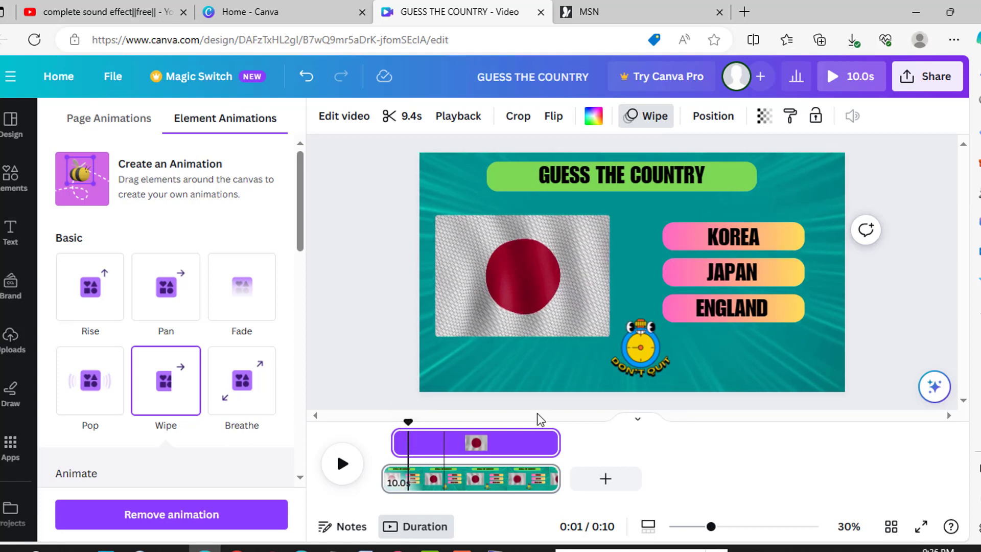
Trim the starts of the KOREA, JAPAN and ENGLAND bars so that they enter one after another.
{"action": "left_click", "coordinate": [703, 244]}
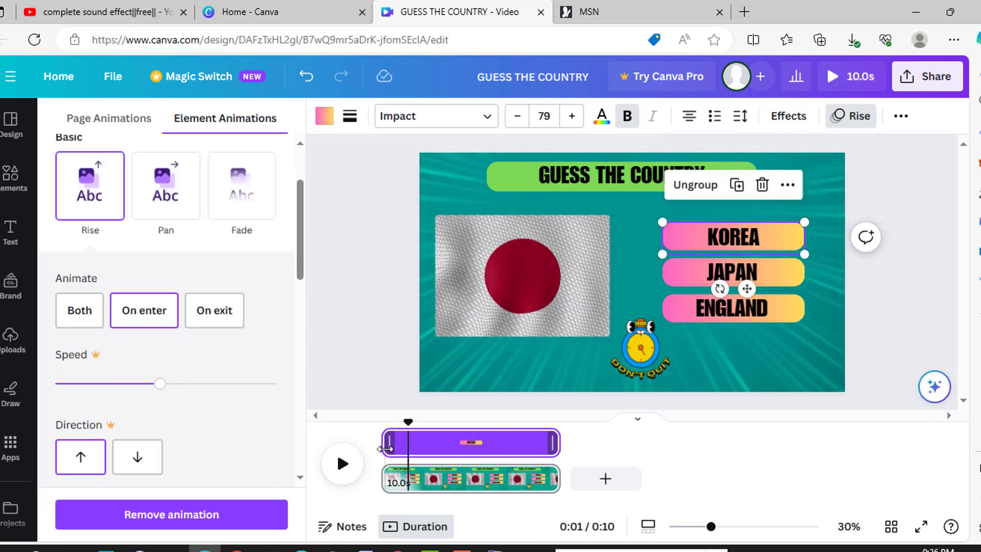
{"action": "left_click_drag", "start_coordinate": [386, 449], "coordinate": [418, 461]}
{"action": "left_click", "coordinate": [685, 281]}
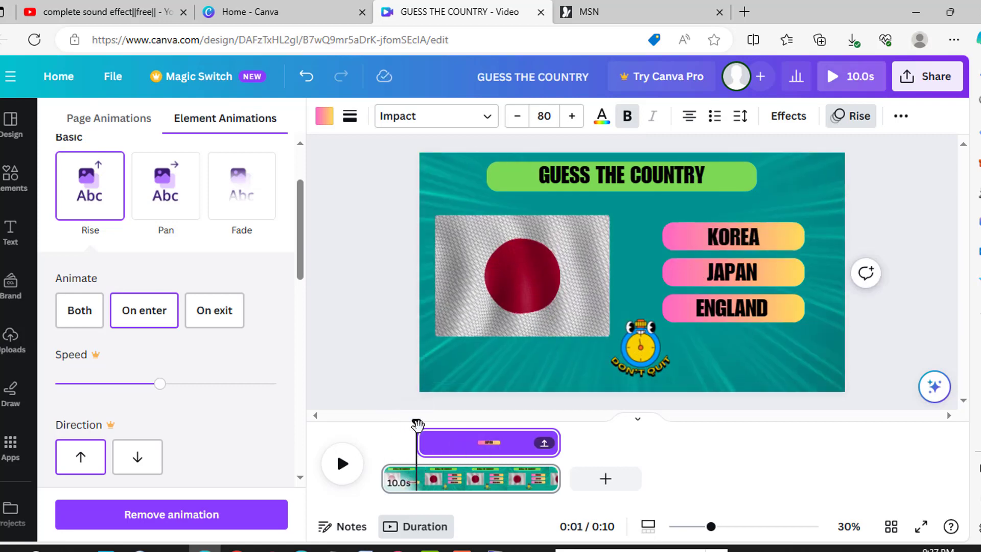
{"action": "mouse_move", "coordinate": [419, 427]}
{"action": "left_mouse_down"}
{"action": "mouse_move", "coordinate": [431, 441]}
{"action": "mouse_move", "coordinate": [407, 447]}
{"action": "mouse_move", "coordinate": [431, 430]}
{"action": "left_mouse_up"}
{"action": "left_click", "coordinate": [715, 317]}
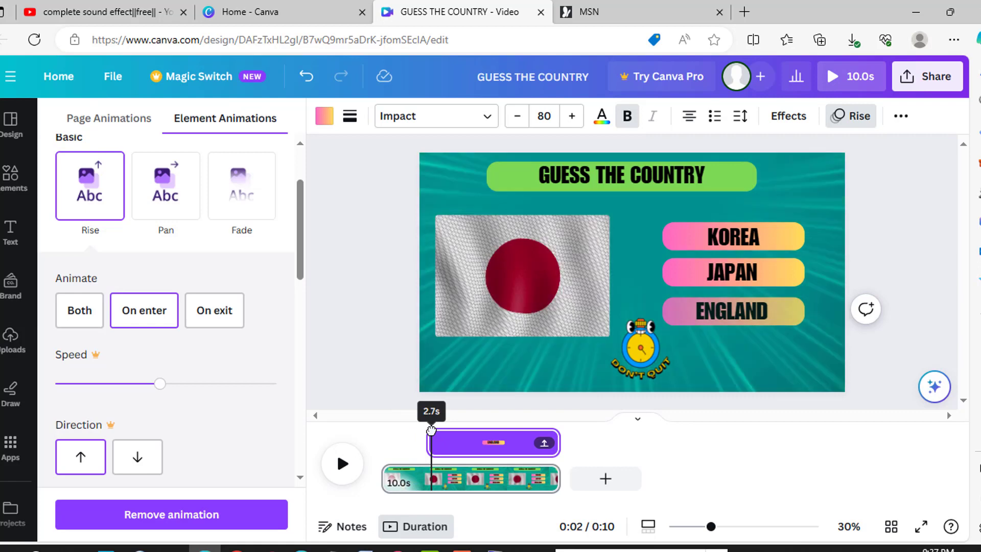
Trim the start of the timer graphic so that it appears just after the ENGLAND bar.
{"action": "left_click", "coordinate": [645, 352]}
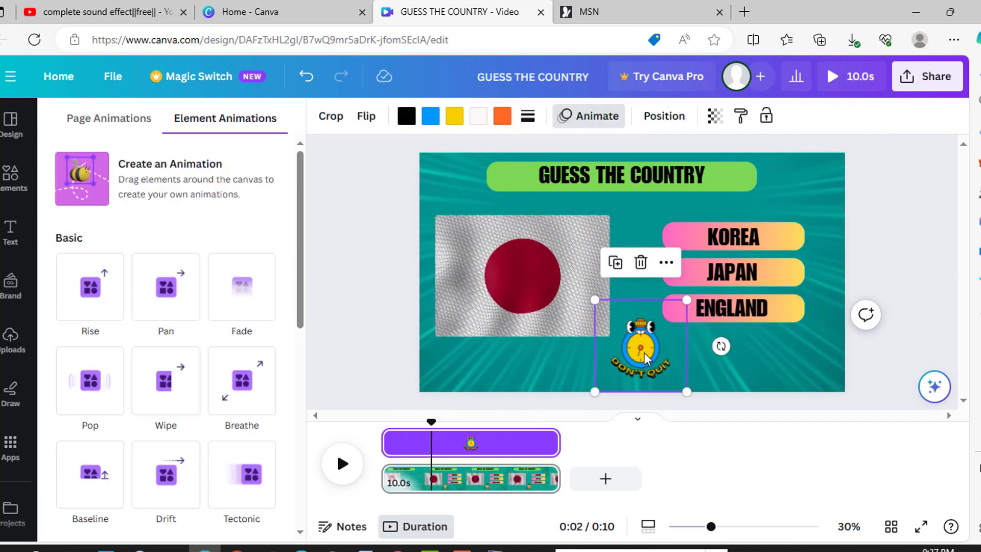
{"action": "mouse_move", "coordinate": [387, 450]}
{"action": "left_click_drag", "start_coordinate": [391, 449], "coordinate": [435, 461]}
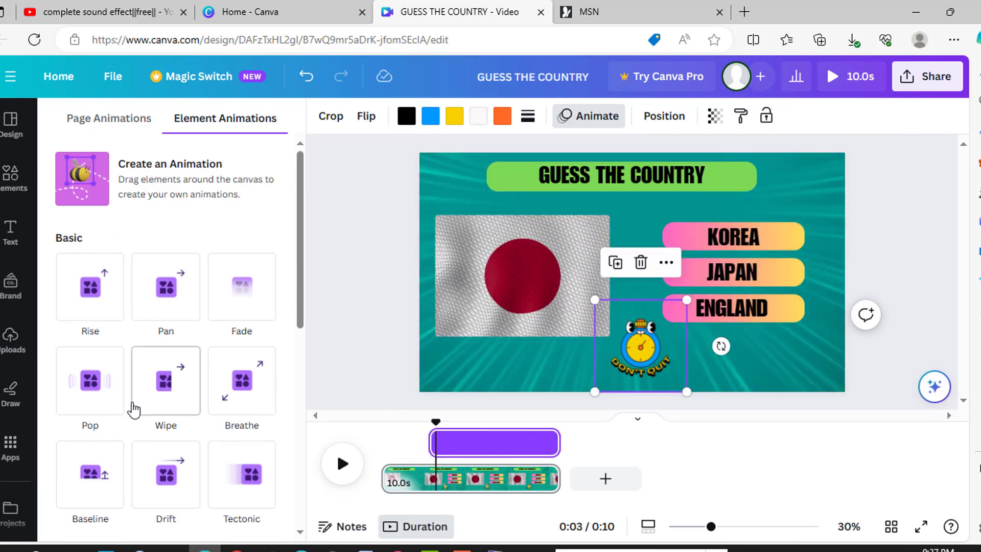
Apply the Pop animation on enter to the timer graphic and preview the page from the beginning.
{"action": "left_click", "coordinate": [110, 391]}
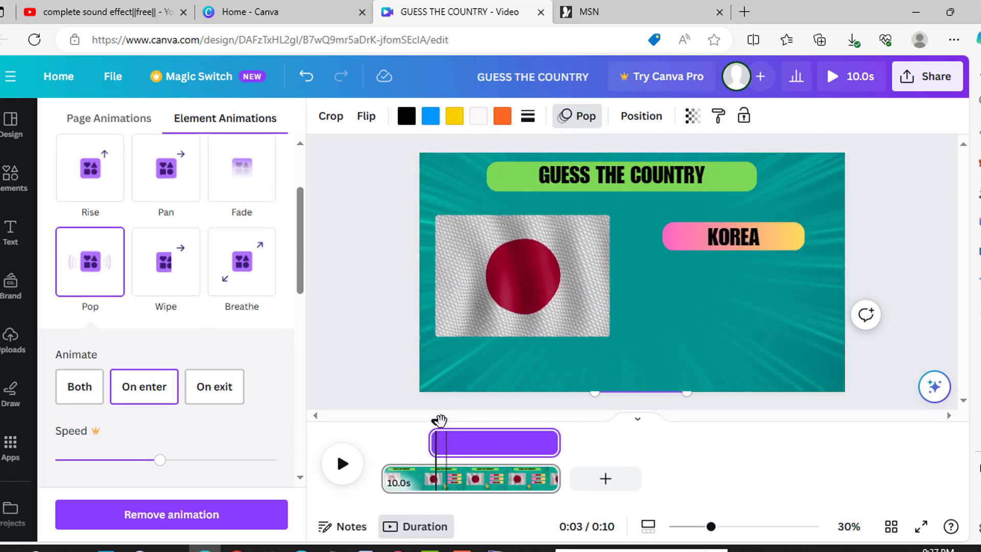
{"action": "left_click", "coordinate": [383, 441]}
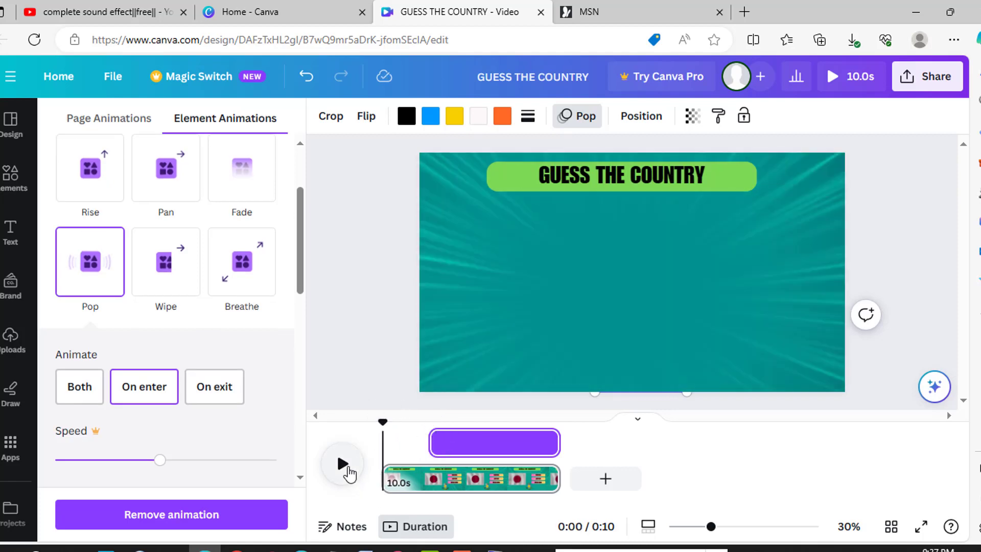
{"action": "left_click", "coordinate": [345, 467]}
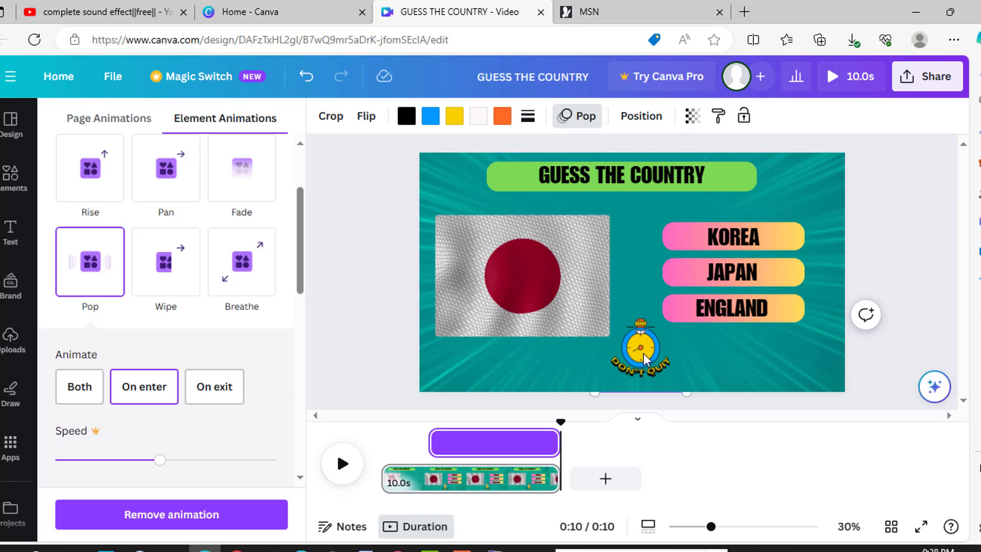
Switch to YouTube, search for "complete sound effect" and look over the results.
{"action": "left_click", "coordinate": [81, 7]}
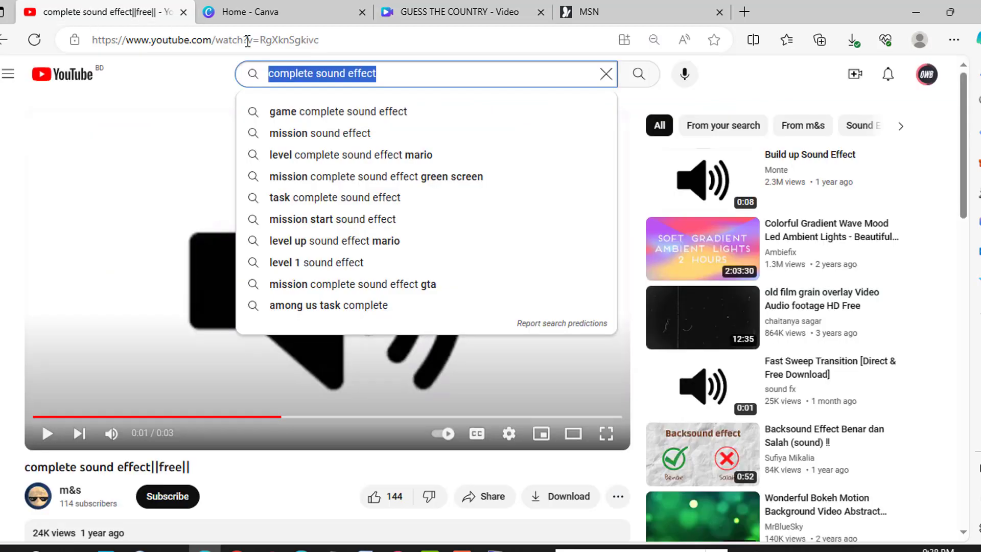
{"action": "key", "text": "Return"}
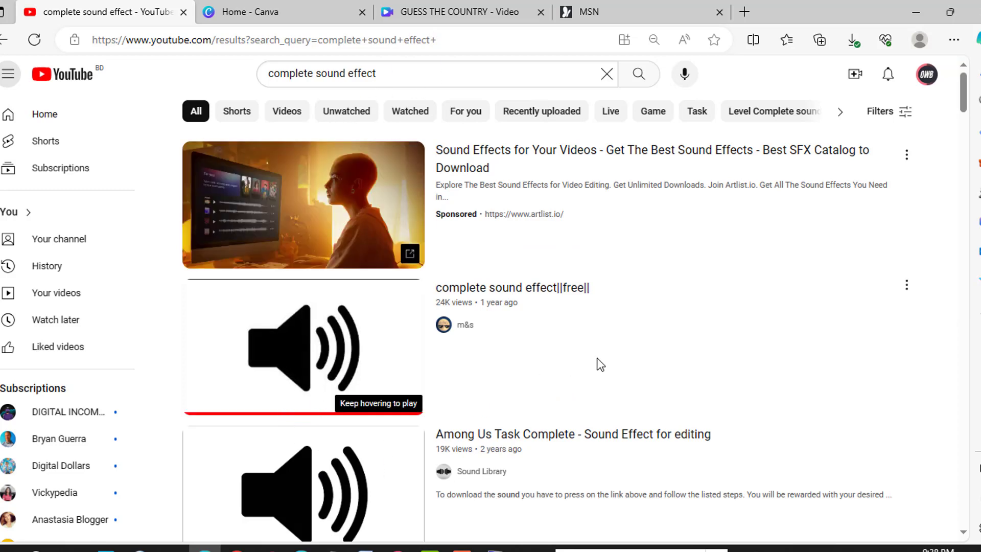
{"action": "scroll", "coordinate": [601, 364], "scroll_direction": "down", "scroll_amount": 1}
{"action": "mouse_move", "coordinate": [321, 290]}
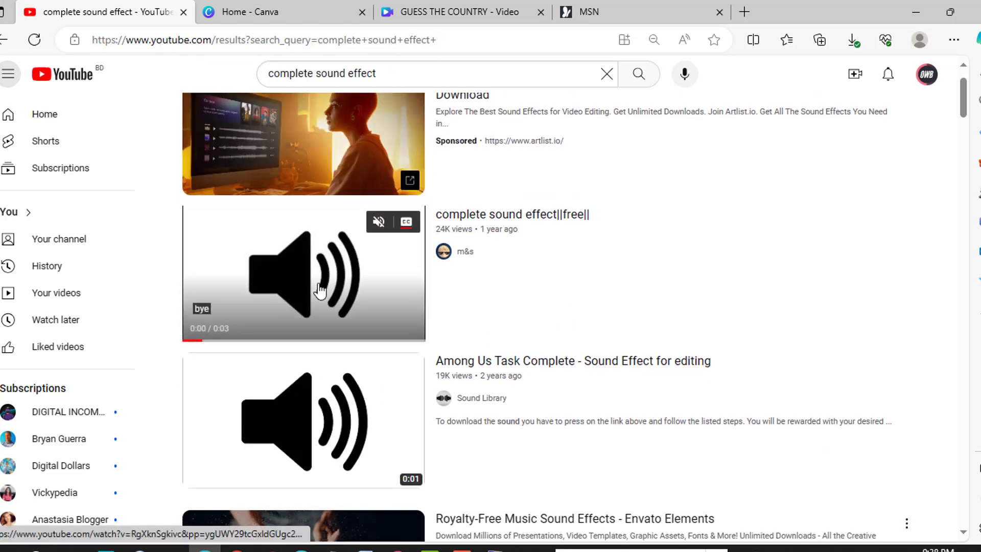
{"action": "mouse_move", "coordinate": [412, 318]}
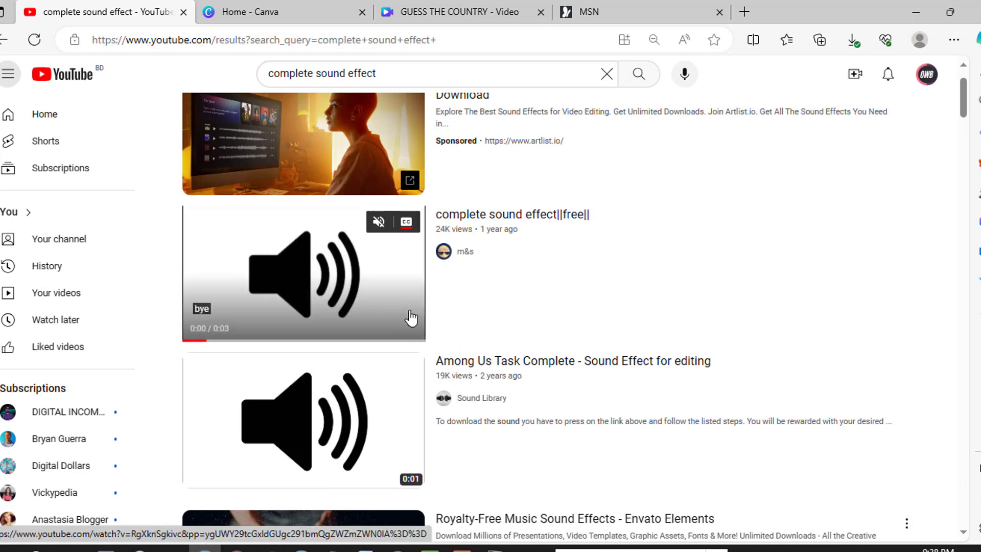
Search YouTube for "clock sound effect no copyright" and look over the clock sound results.
{"action": "left_click_drag", "start_coordinate": [305, 73], "coordinate": [237, 80]}
{"action": "type", "text": "cloc"}
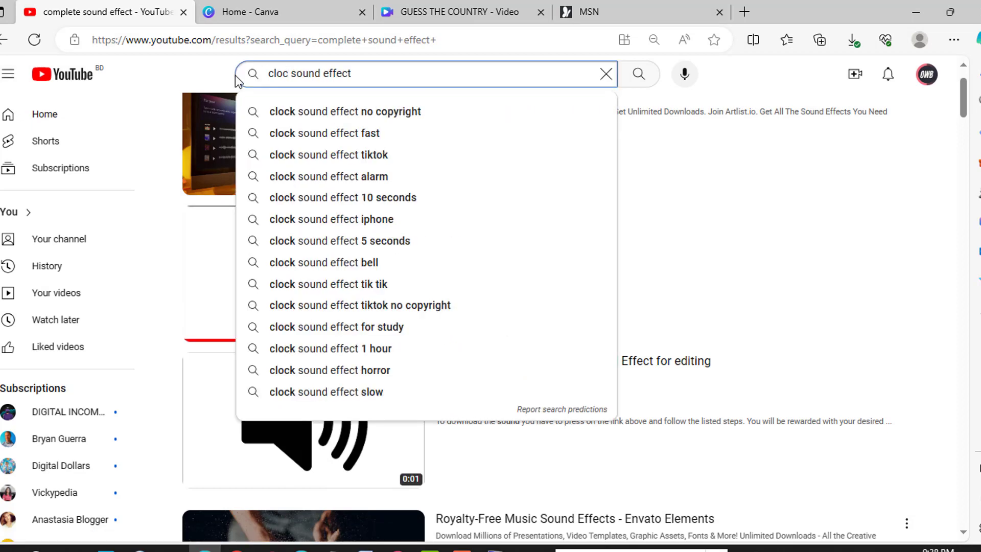
{"action": "left_click", "coordinate": [310, 110]}
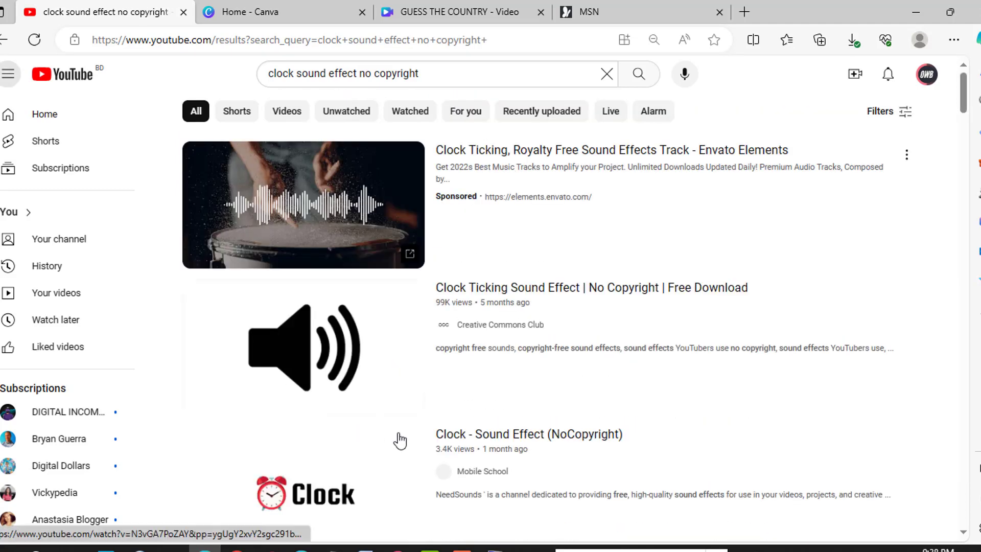
{"action": "scroll", "coordinate": [611, 360], "scroll_direction": "down", "scroll_amount": 1}
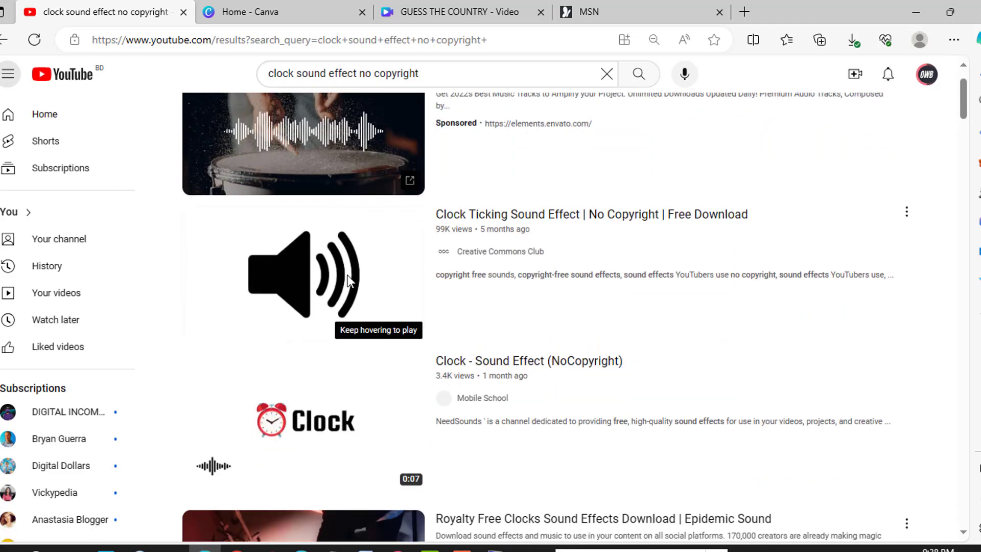
Return to the Canva design and add the uploaded audio videoplayback.m4a to the timeline, starting where the timer graphic appears.
{"action": "left_click", "coordinate": [449, 11]}
{"action": "left_click", "coordinate": [11, 337]}
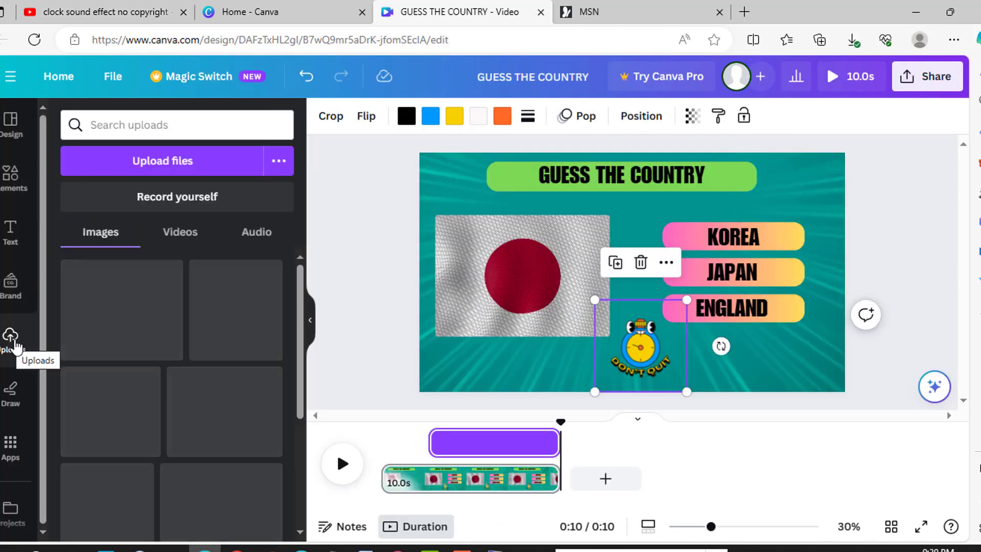
{"action": "left_click", "coordinate": [254, 241]}
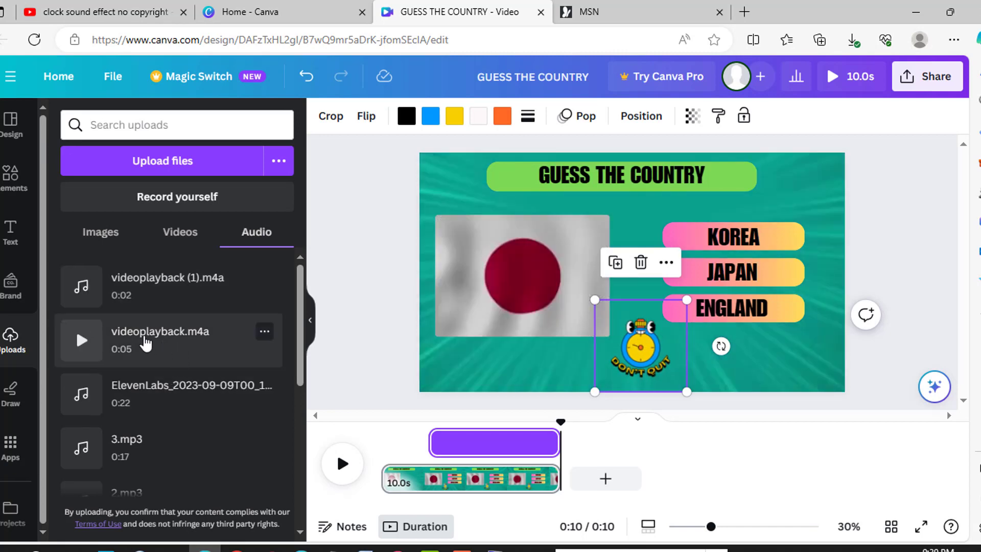
{"action": "left_click_drag", "start_coordinate": [146, 344], "coordinate": [466, 480]}
{"action": "left_click_drag", "start_coordinate": [458, 480], "coordinate": [458, 481]}
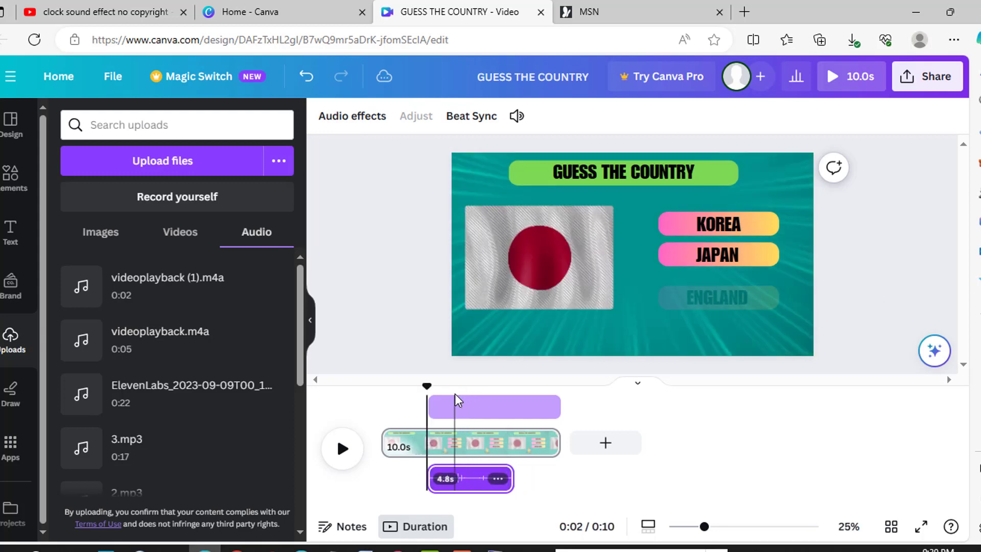
Play the clock audio on the timeline and trim its end to 6.5 s.
{"action": "left_click", "coordinate": [344, 450]}
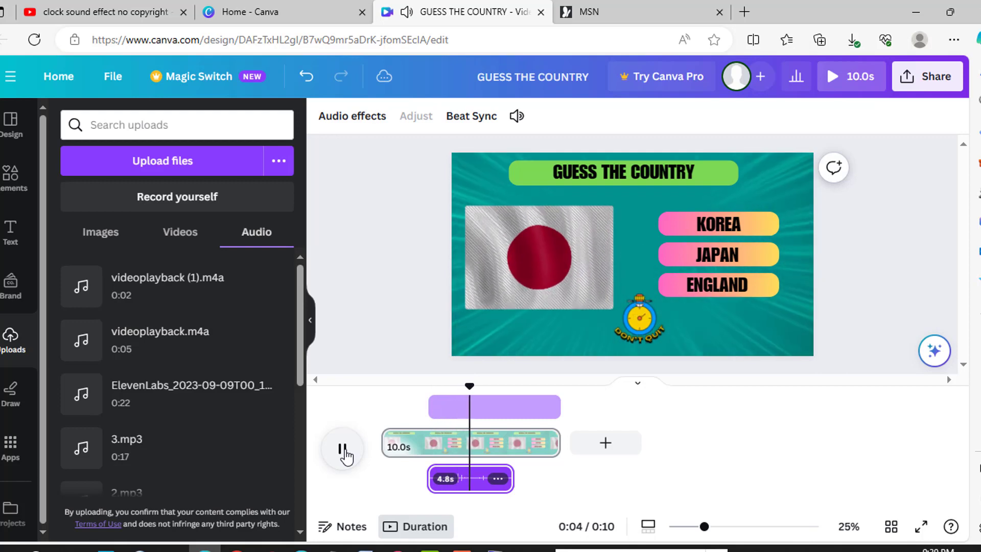
{"action": "left_click", "coordinate": [344, 451]}
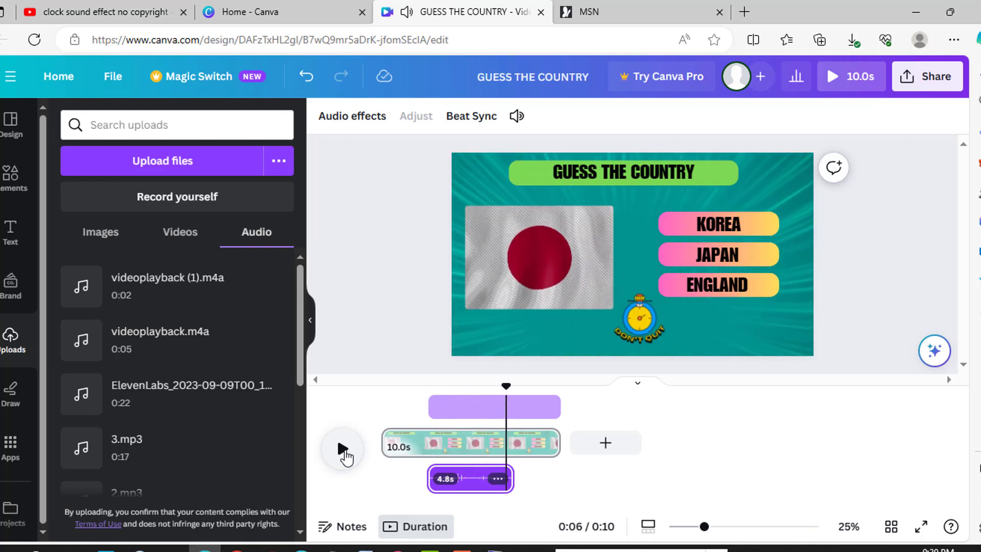
{"action": "left_click_drag", "start_coordinate": [504, 389], "coordinate": [498, 394]}
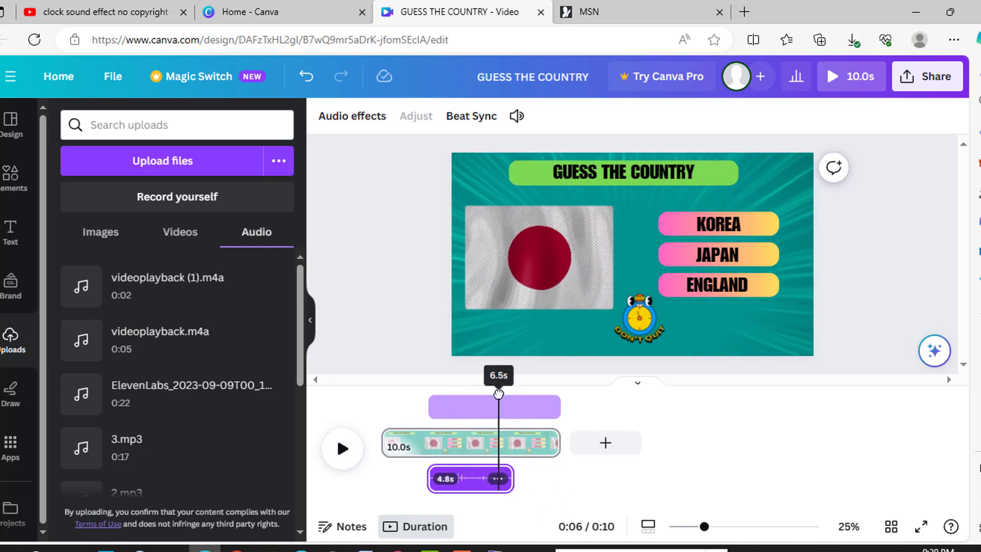
{"action": "left_click_drag", "start_coordinate": [513, 486], "coordinate": [498, 486]}
Trim the ends of the timer graphic, the ENGLAND bar and the KOREA bar to 6.5 s, where the clock audio stops.
{"action": "left_click", "coordinate": [556, 413]}
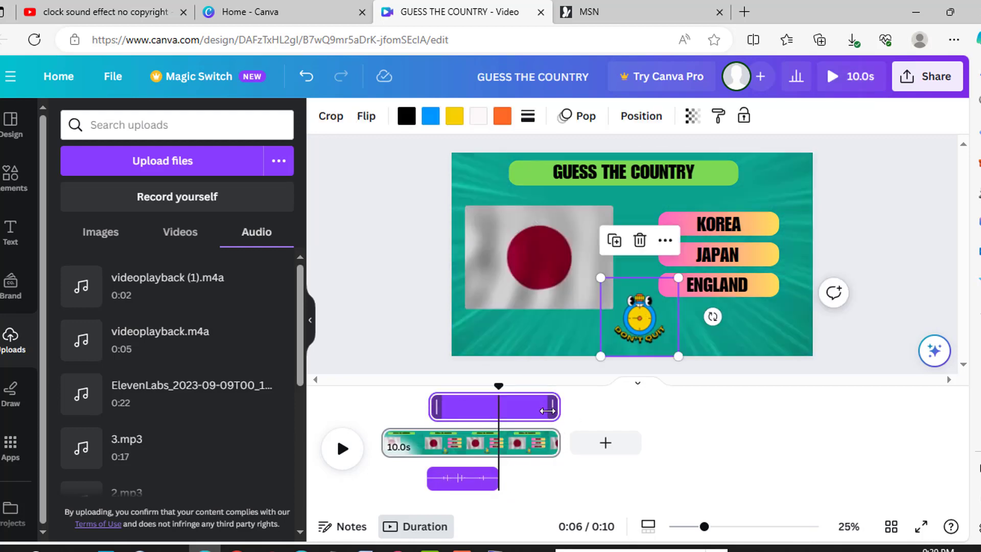
{"action": "left_click_drag", "start_coordinate": [559, 409], "coordinate": [498, 418]}
{"action": "left_click", "coordinate": [677, 284]}
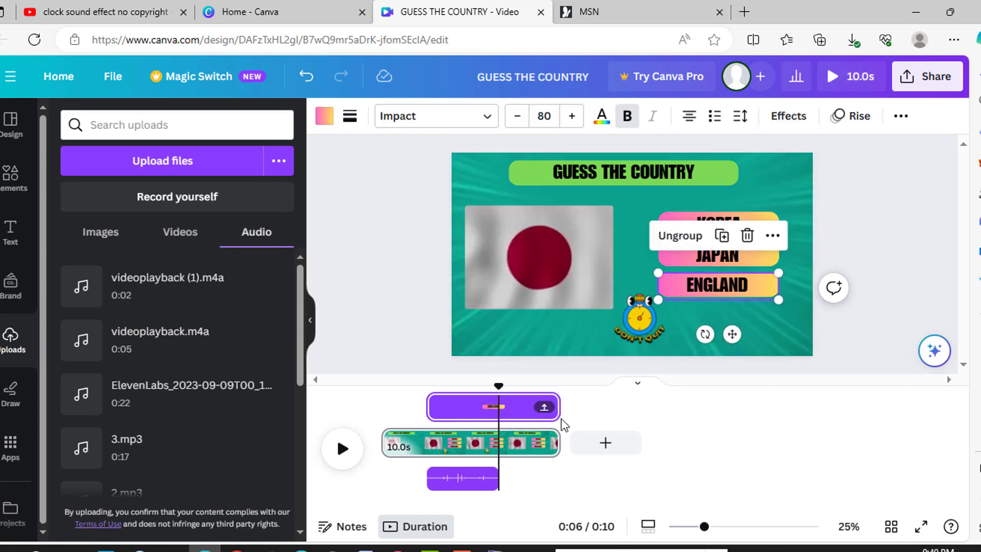
{"action": "left_click_drag", "start_coordinate": [545, 409], "coordinate": [498, 424]}
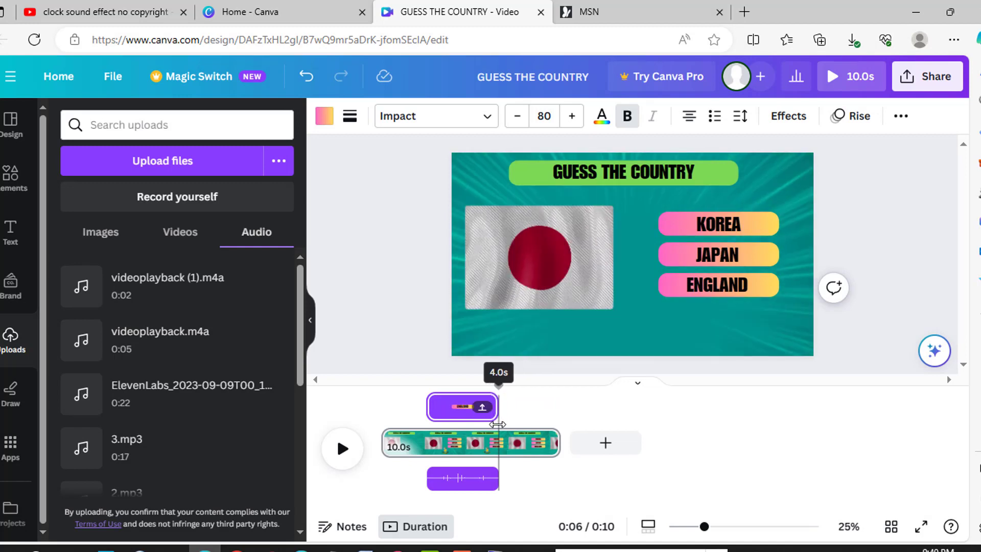
{"action": "left_click", "coordinate": [676, 229]}
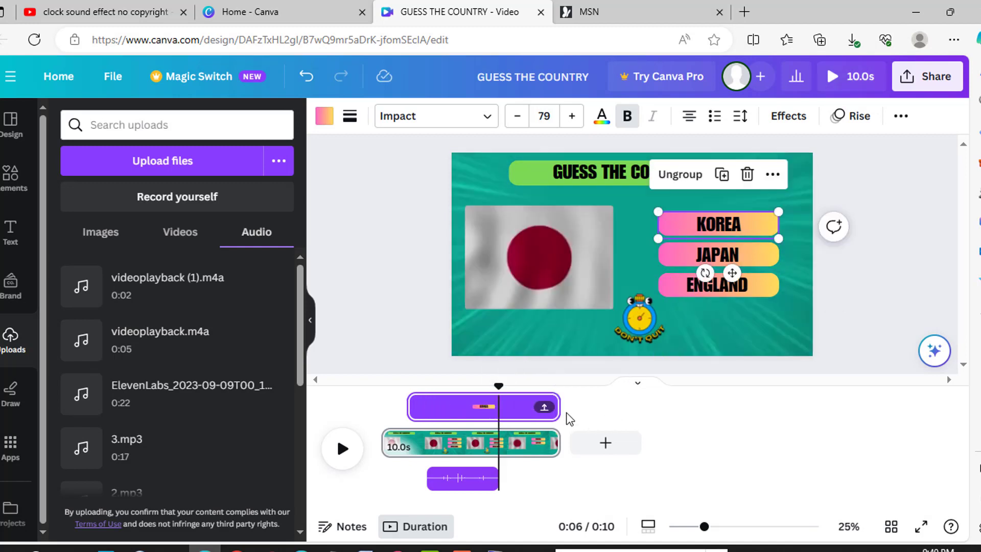
{"action": "left_click_drag", "start_coordinate": [550, 413], "coordinate": [501, 420]}
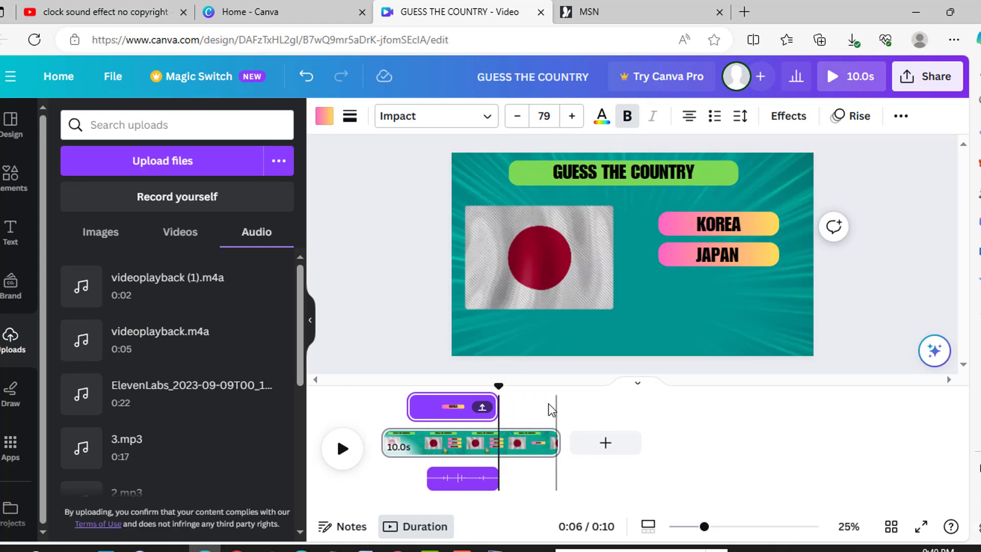
Add the uploaded audio videoplayback (1).m4a at 6.5 s, right after the clock audio, and play it back.
{"action": "left_click_drag", "start_coordinate": [500, 391], "coordinate": [500, 393]}
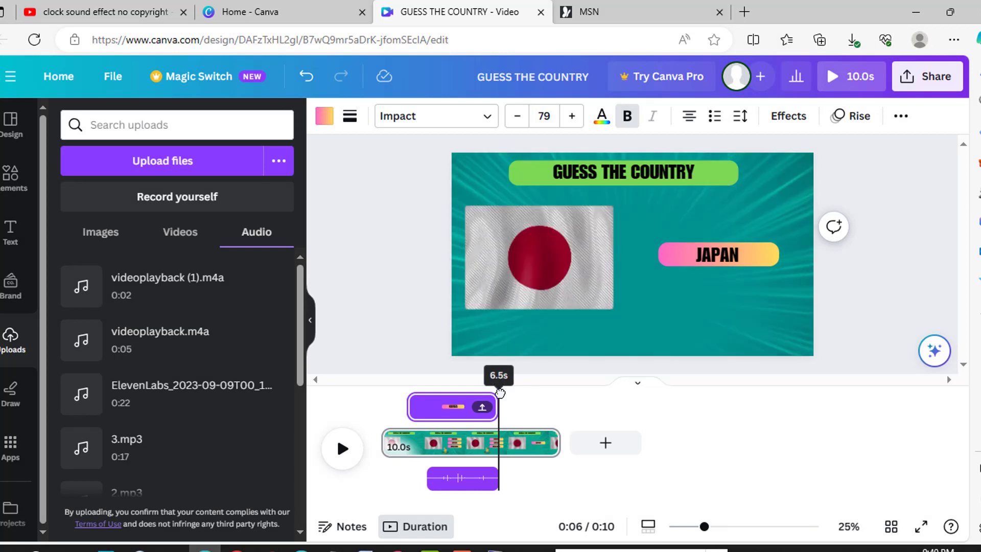
{"action": "left_click", "coordinate": [185, 303]}
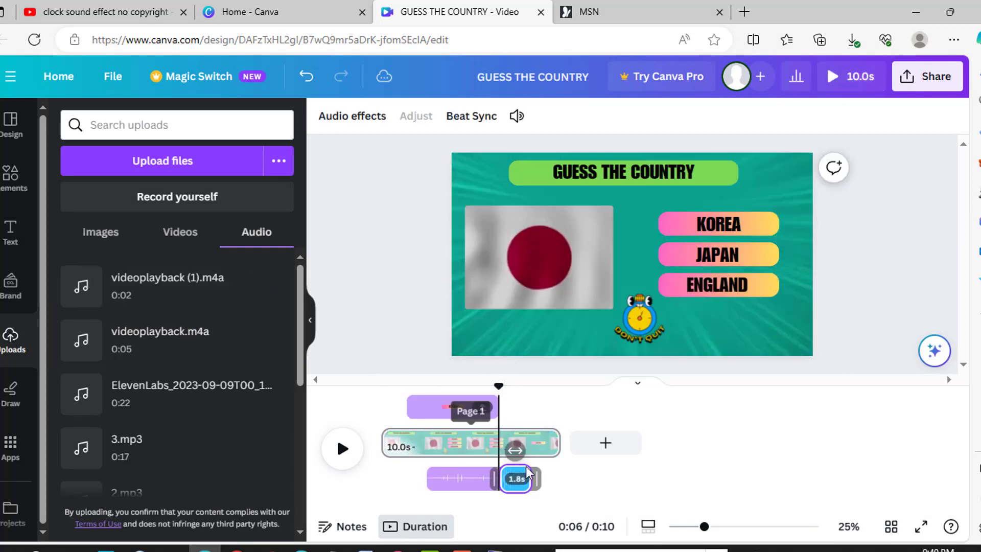
{"action": "left_click", "coordinate": [342, 449]}
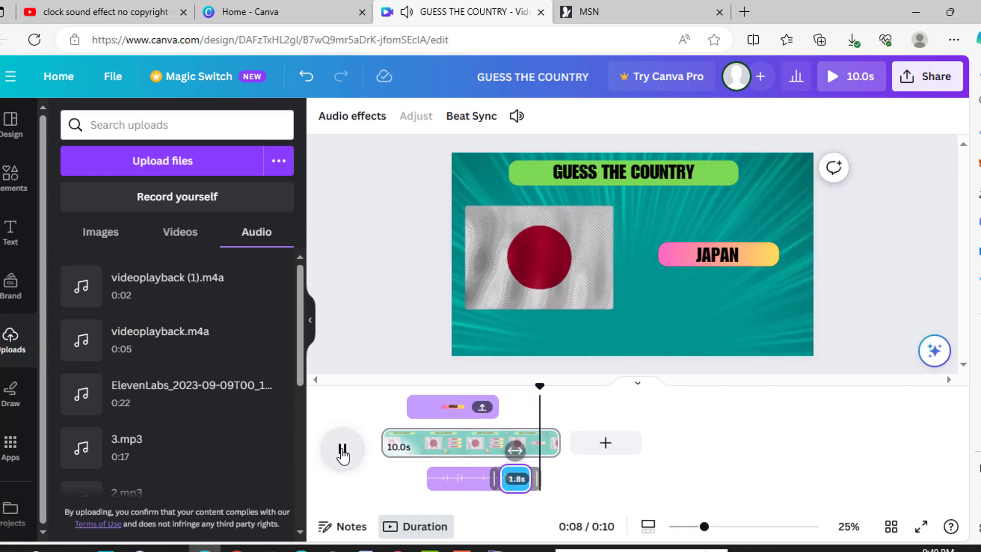
{"action": "left_click", "coordinate": [343, 454]}
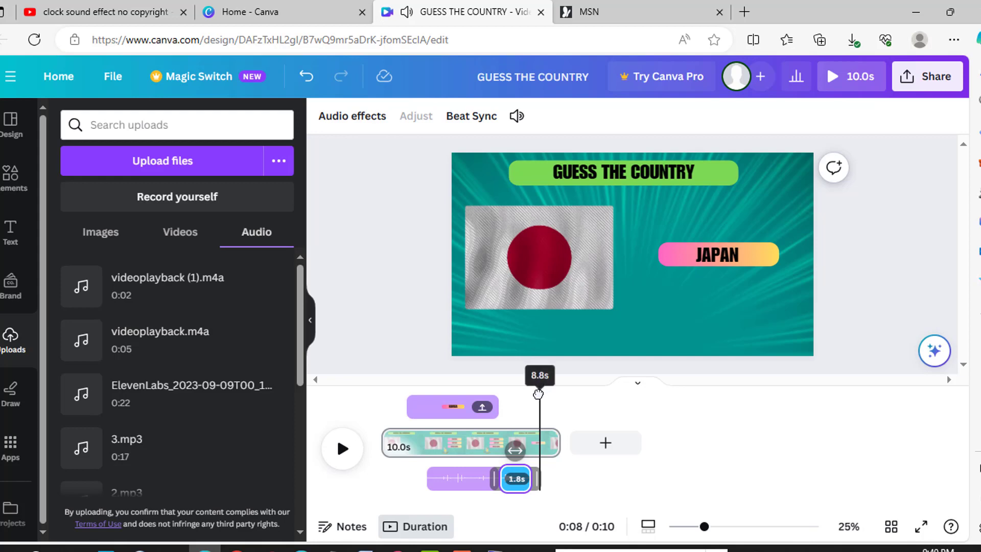
Search the graphics for tick mark and add the tan ruler-shaped tick to the design.
{"action": "left_click_drag", "start_coordinate": [538, 394], "coordinate": [499, 402]}
{"action": "left_click", "coordinate": [6, 196]}
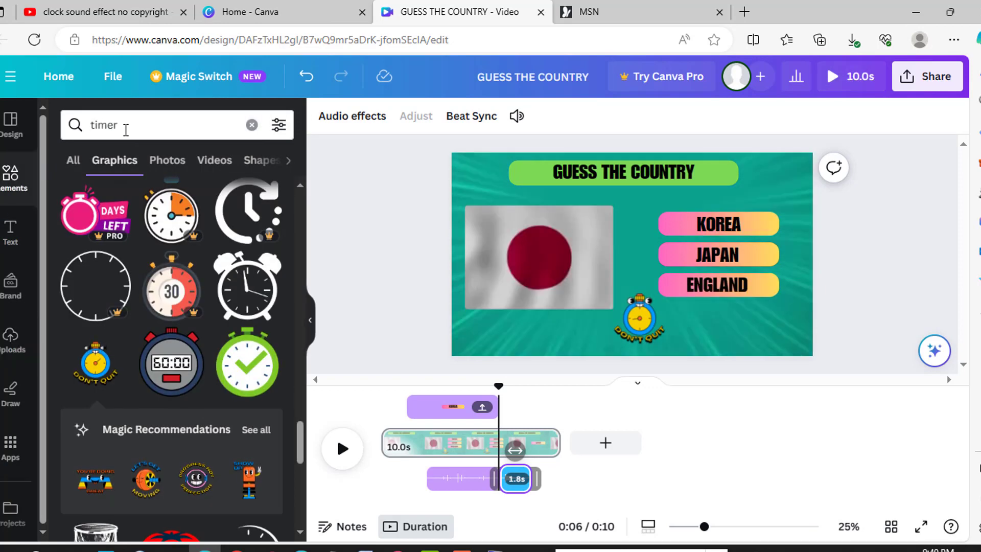
{"action": "left_click_drag", "start_coordinate": [125, 127], "coordinate": [97, 125]}
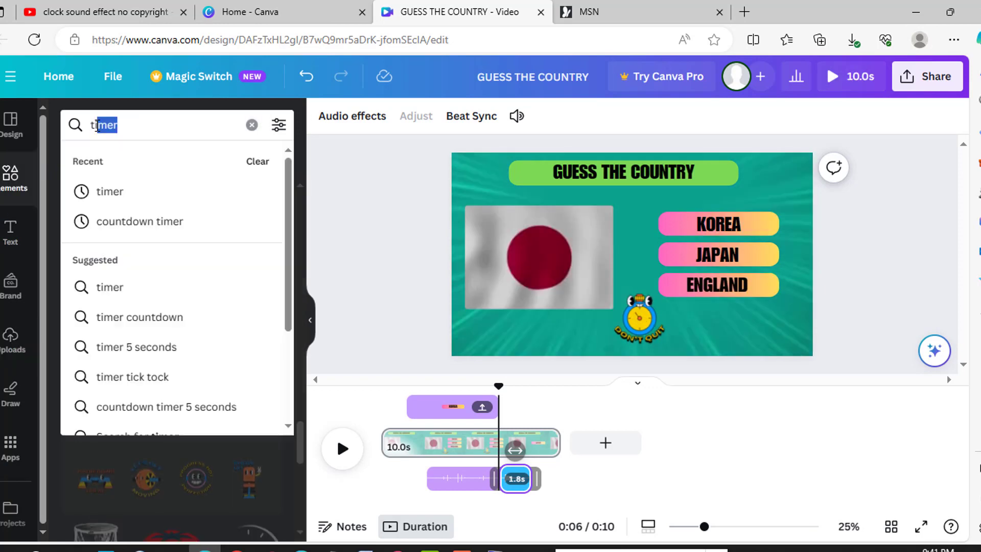
{"action": "type", "text": "ick"}
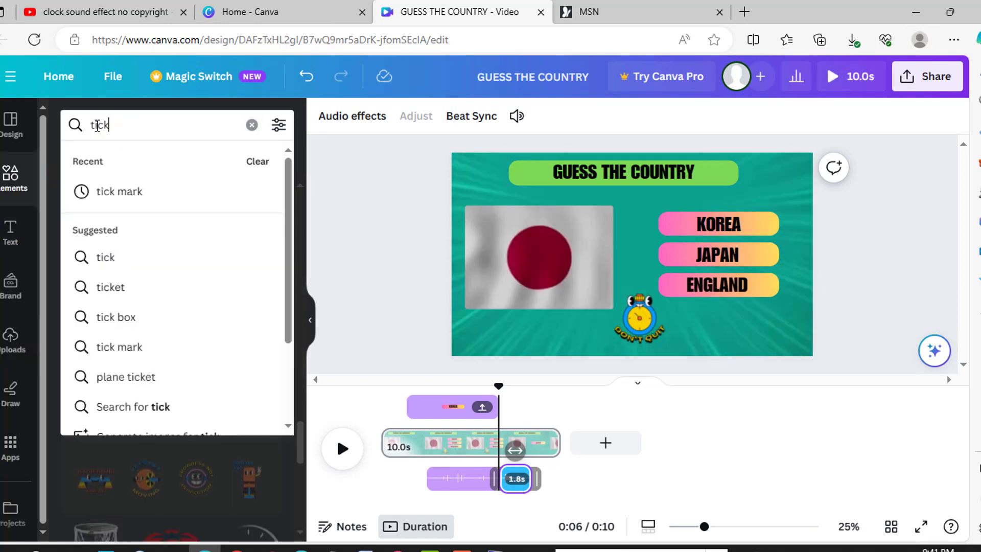
{"action": "left_click", "coordinate": [131, 193]}
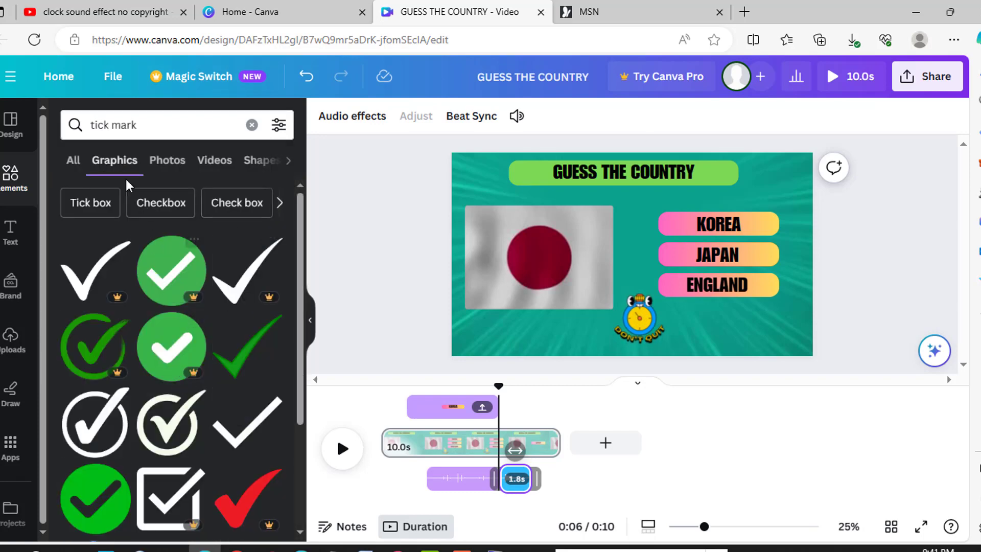
{"action": "scroll", "coordinate": [192, 302], "scroll_direction": "down", "scroll_amount": 10}
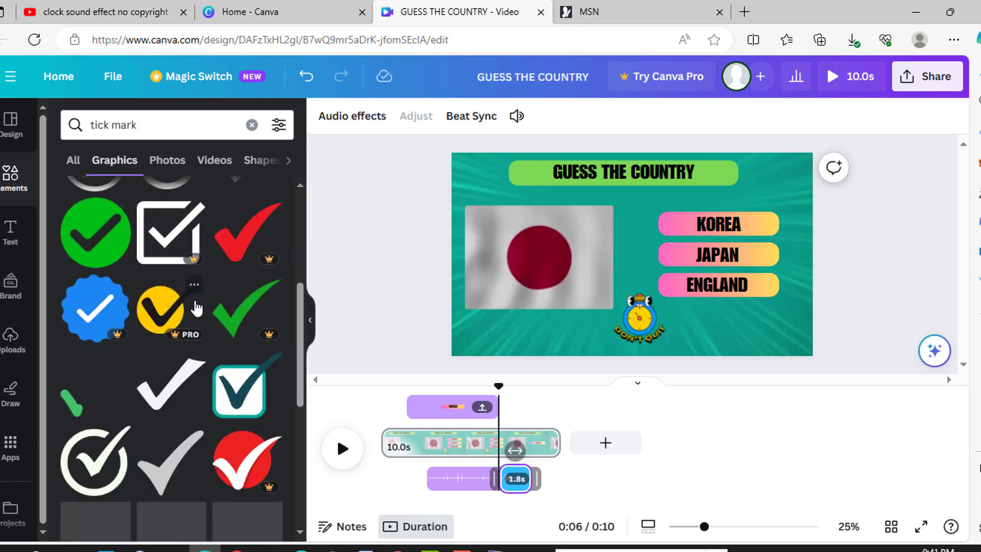
{"action": "scroll", "coordinate": [188, 336], "scroll_direction": "down", "scroll_amount": 1}
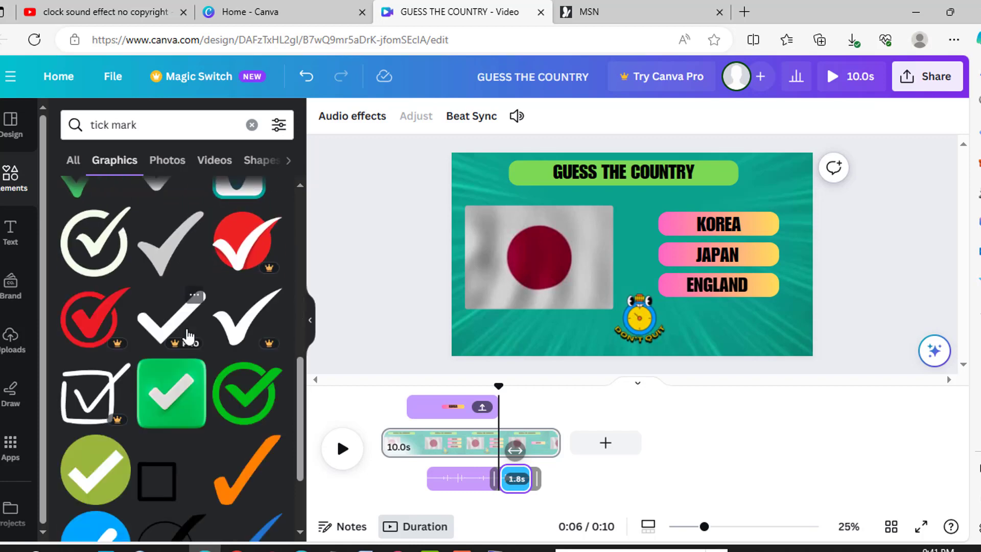
{"action": "left_click", "coordinate": [188, 336]}
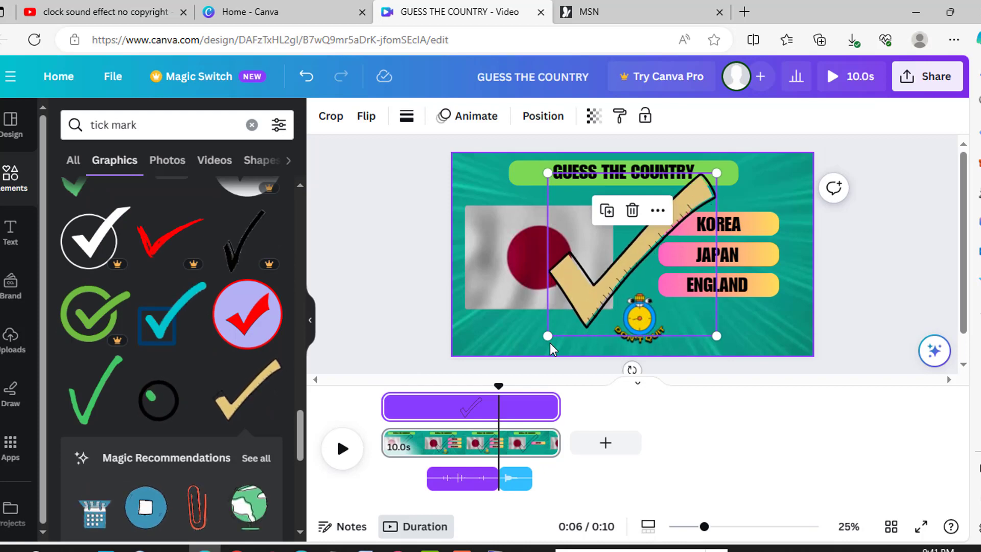
Shrink the tick mark, place it beside the JAPAN bar, and trim its start to where the clock audio ends.
{"action": "left_click_drag", "start_coordinate": [547, 338], "coordinate": [679, 253]}
{"action": "left_click_drag", "start_coordinate": [677, 212], "coordinate": [649, 279]}
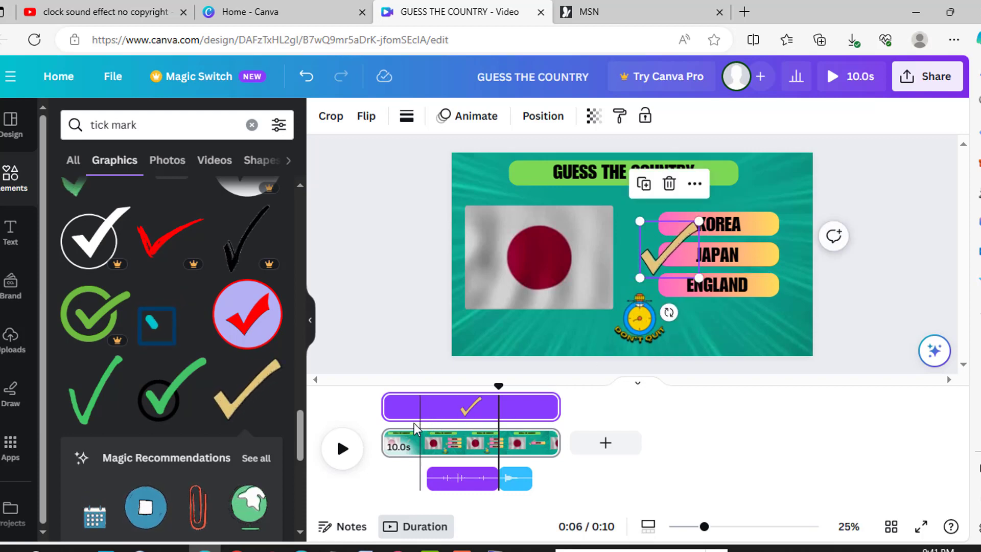
{"action": "left_click_drag", "start_coordinate": [388, 409], "coordinate": [504, 421]}
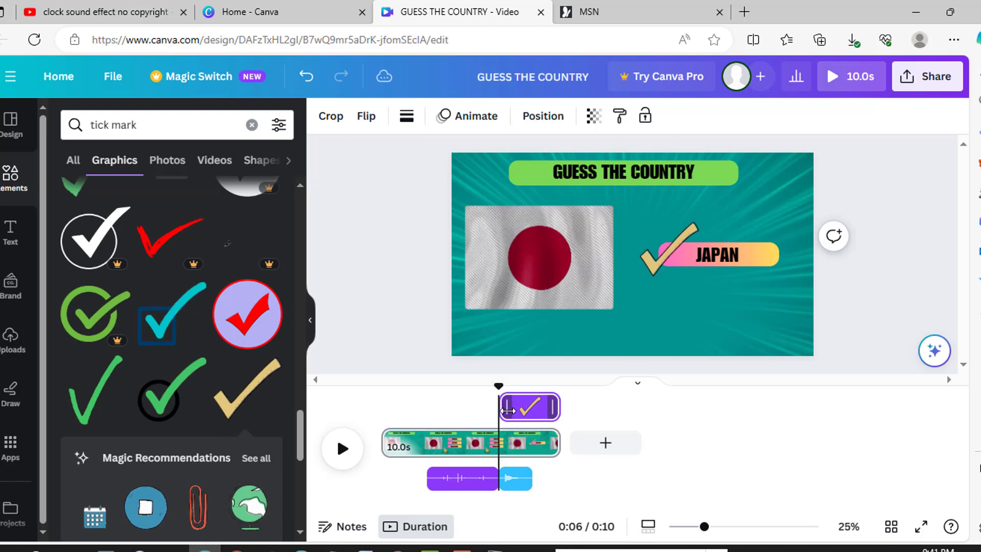
Apply the Pop animation on enter to the tick mark and play the video from the start.
{"action": "left_click", "coordinate": [659, 265]}
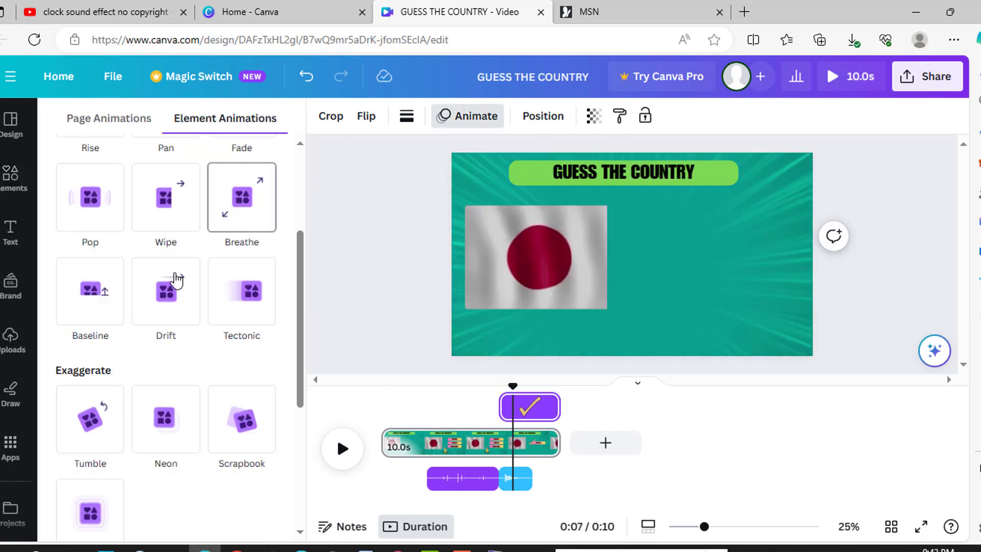
{"action": "left_click", "coordinate": [88, 217]}
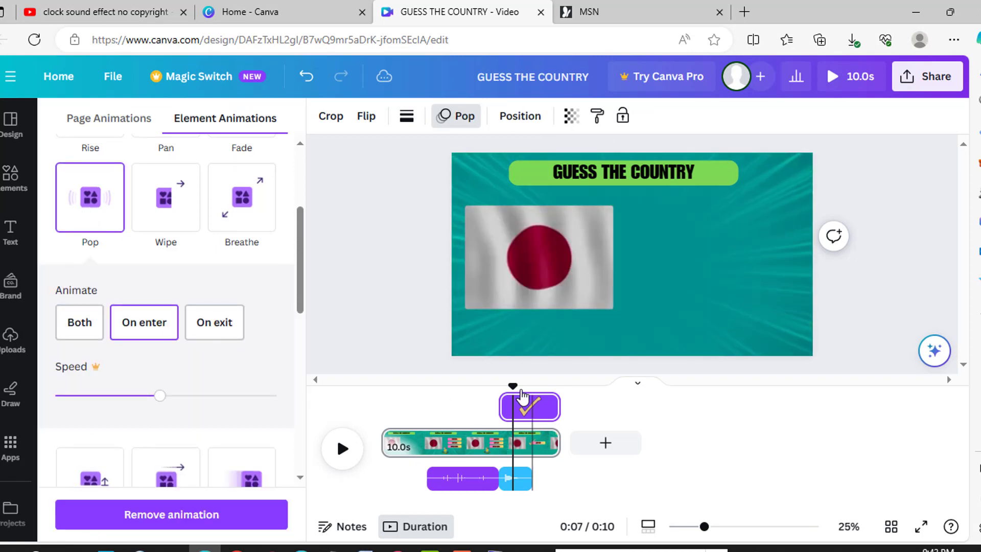
{"action": "left_click_drag", "start_coordinate": [401, 410], "coordinate": [385, 419]}
{"action": "left_click", "coordinate": [342, 450]}
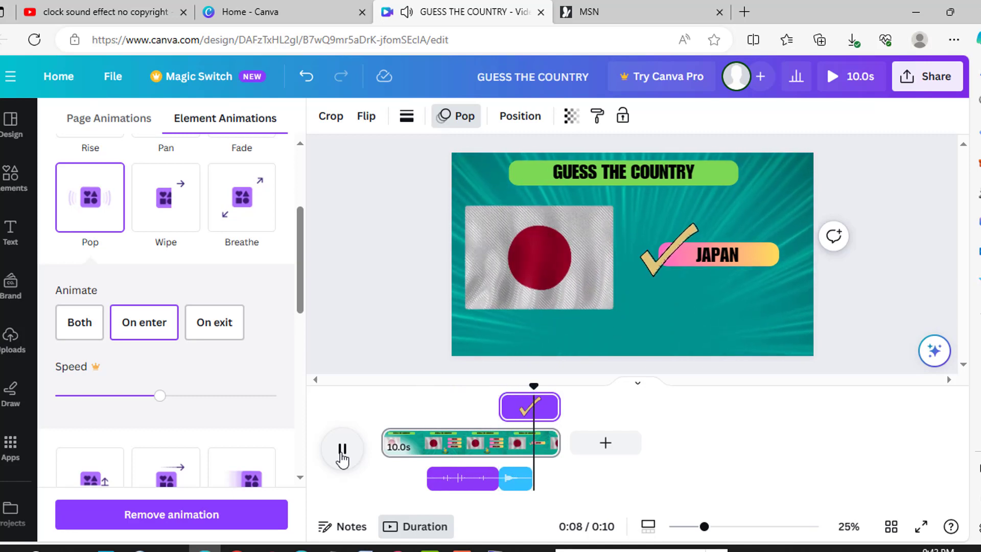
{"action": "left_click", "coordinate": [342, 452]}
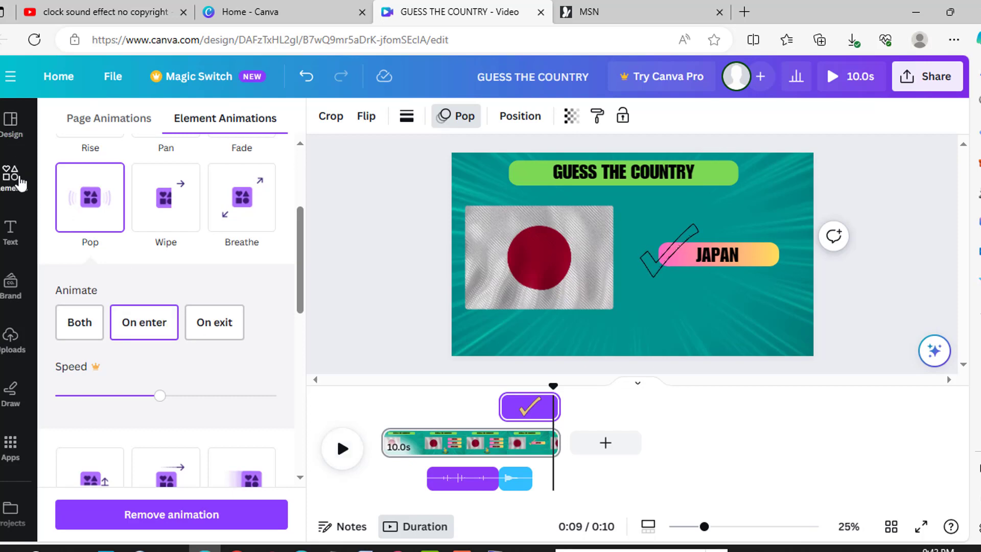
Add Indian Walk - Nico Staf.mp3 at the start of the video with volume 21 and trim it to 2.5 s.
{"action": "left_click", "coordinate": [8, 340]}
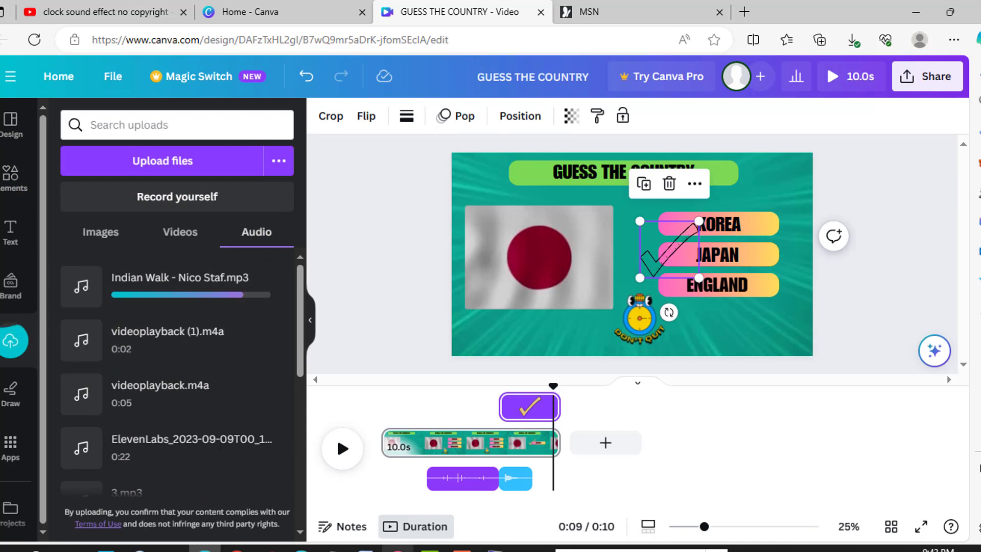
{"action": "left_click", "coordinate": [158, 286]}
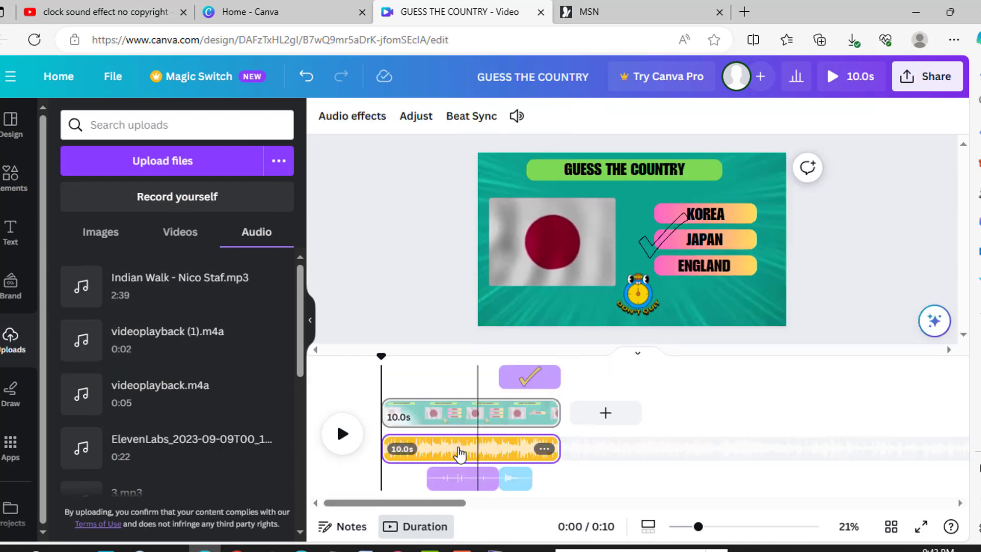
{"action": "left_click", "coordinate": [544, 449]}
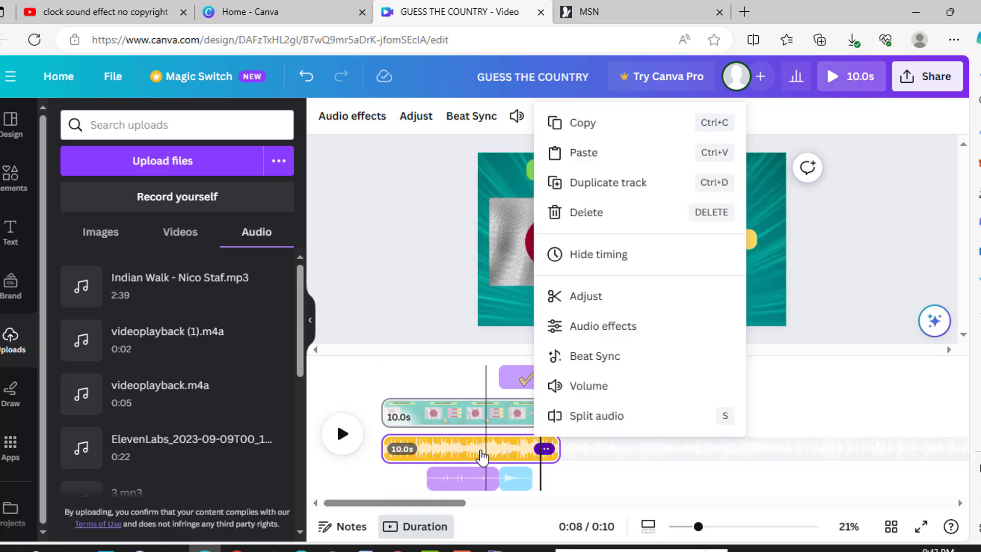
{"action": "left_click", "coordinate": [545, 450]}
{"action": "left_click", "coordinate": [544, 450]}
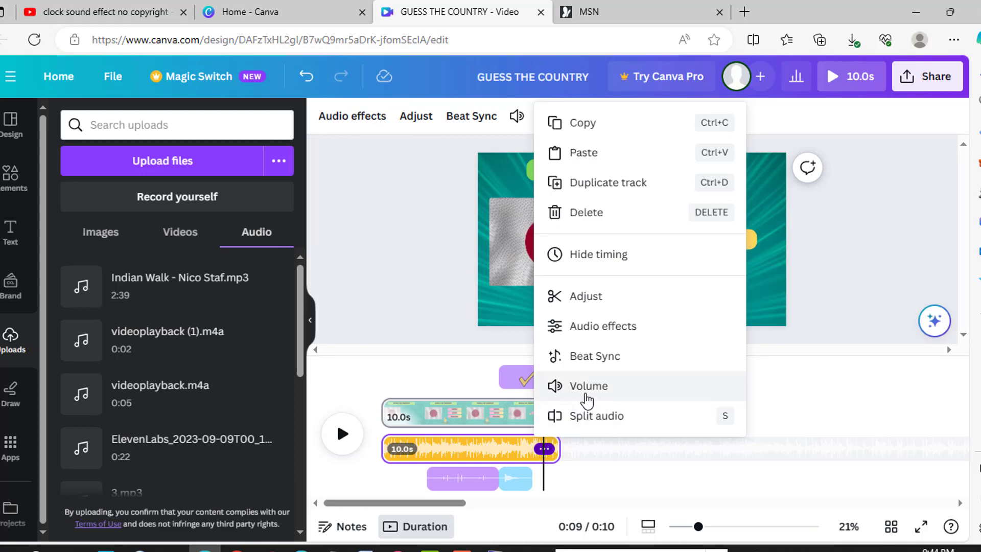
{"action": "left_click", "coordinate": [588, 399]}
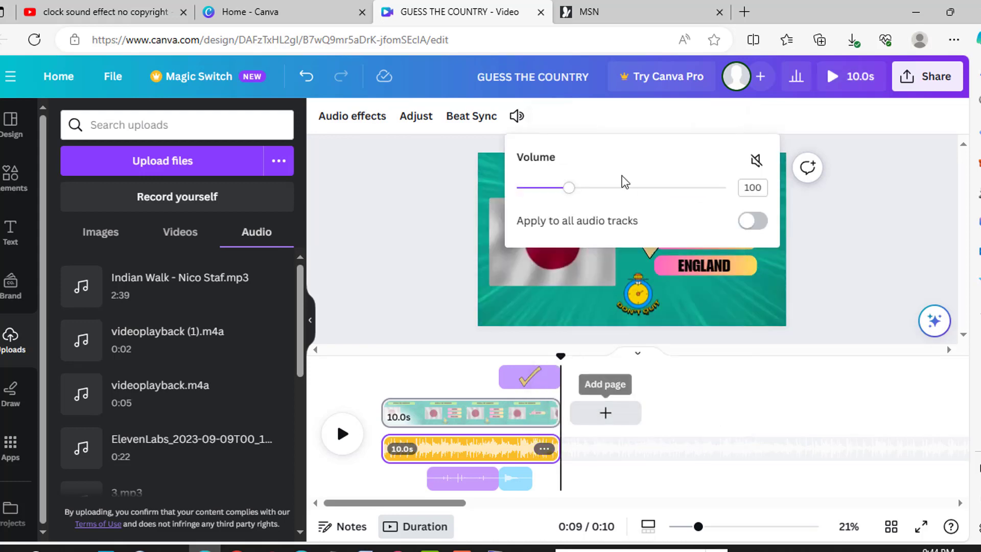
{"action": "left_click_drag", "start_coordinate": [568, 189], "coordinate": [537, 194]}
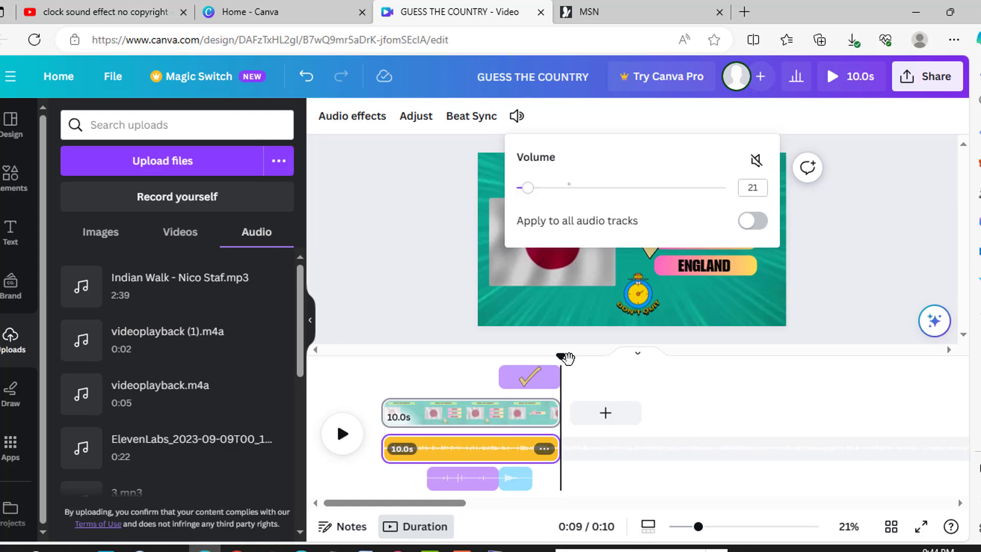
{"action": "left_click_drag", "start_coordinate": [567, 358], "coordinate": [426, 356]}
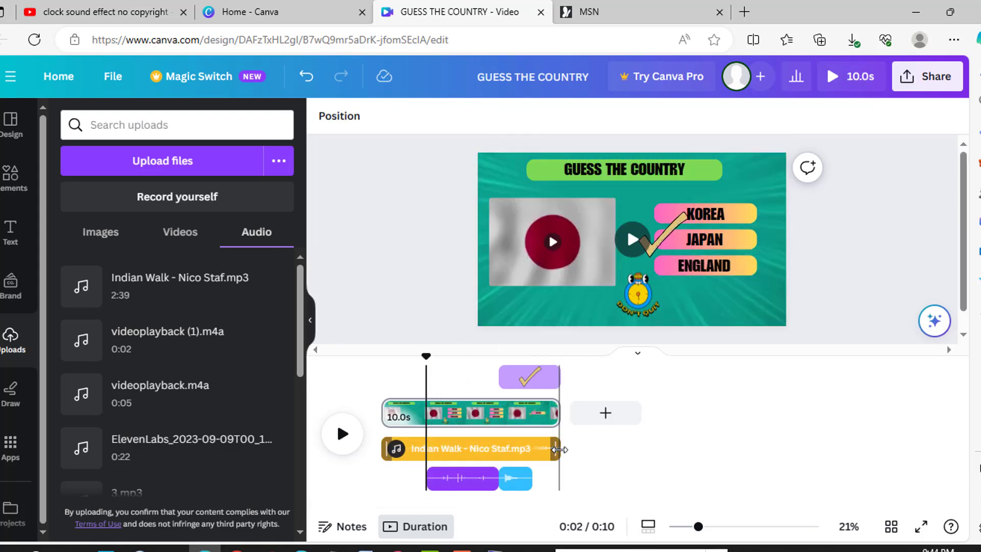
{"action": "left_click_drag", "start_coordinate": [560, 450], "coordinate": [429, 470]}
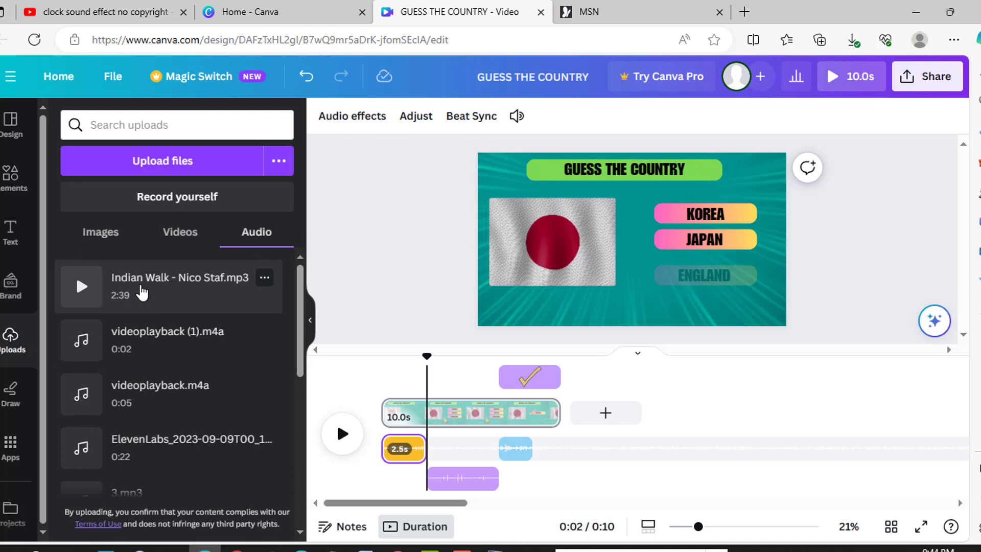
Add another Indian Walk - Nico Staf.mp3 clip right after the completion sound with volume 33, and play the video from the start.
{"action": "left_click", "coordinate": [263, 289]}
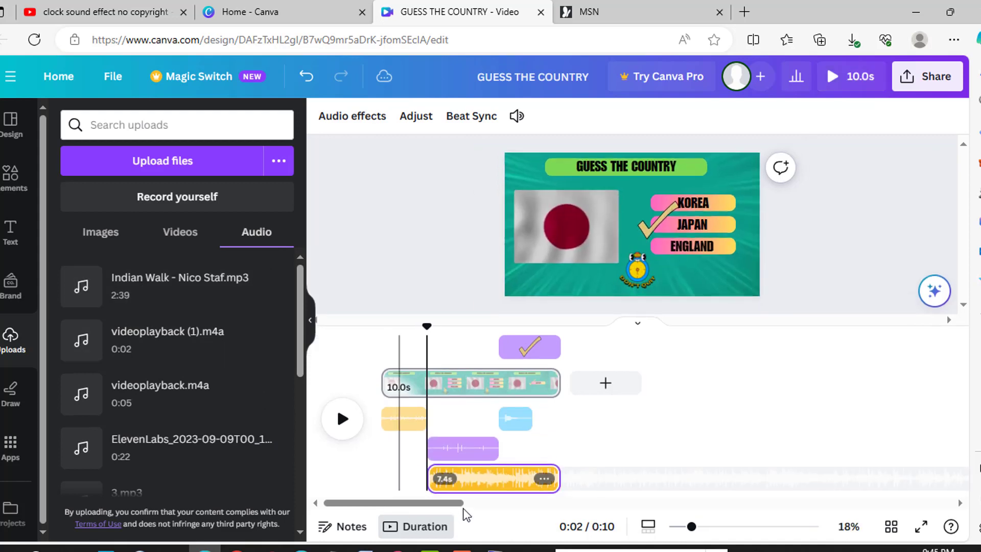
{"action": "left_click_drag", "start_coordinate": [434, 480], "coordinate": [537, 493]}
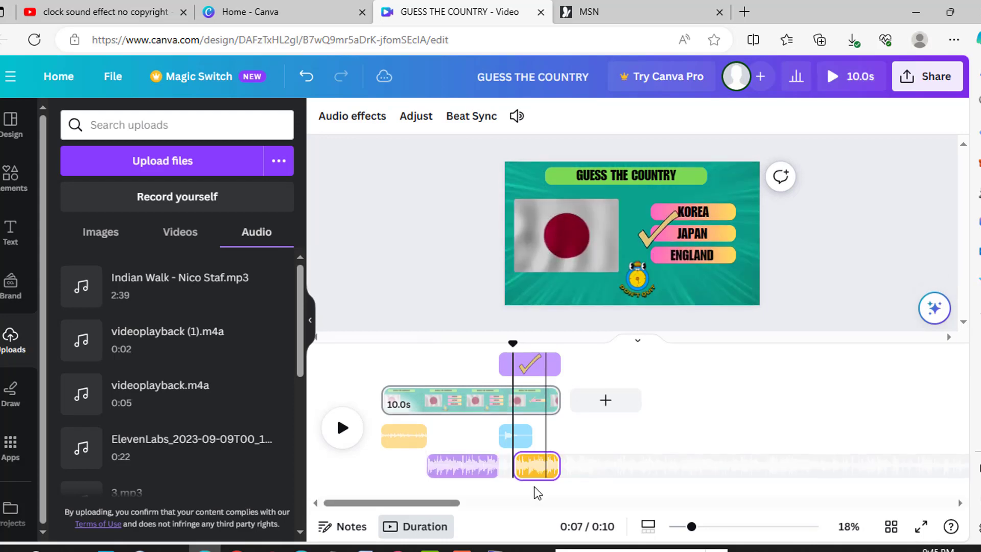
{"action": "right_click", "coordinate": [544, 487]}
{"action": "left_click", "coordinate": [612, 433]}
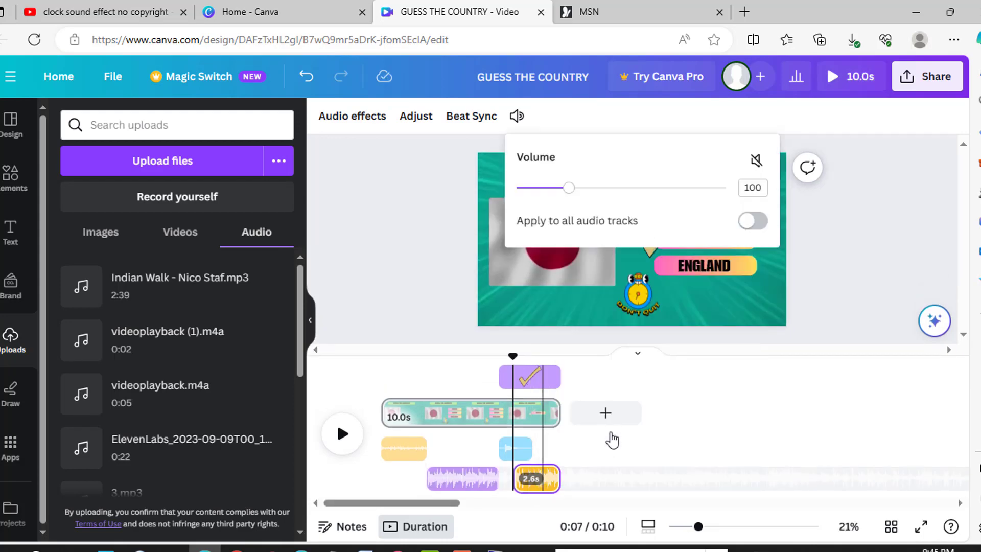
{"action": "left_click_drag", "start_coordinate": [568, 197], "coordinate": [535, 199]}
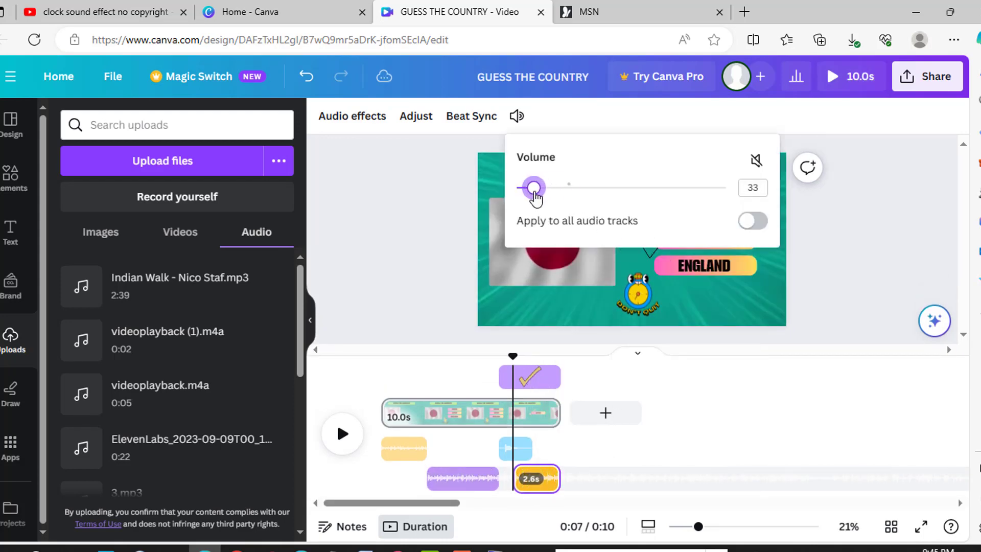
{"action": "left_click_drag", "start_coordinate": [535, 479], "coordinate": [381, 398]}
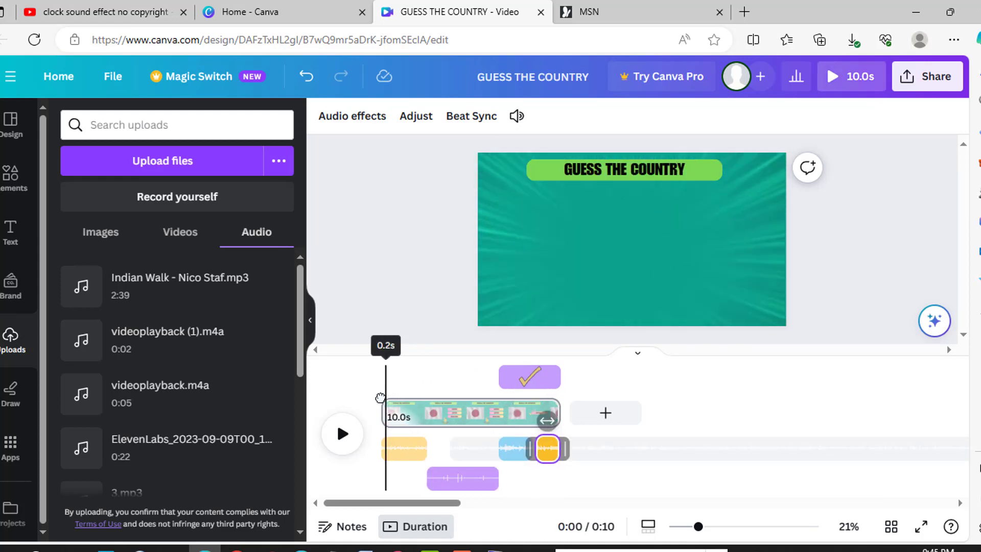
{"action": "left_click", "coordinate": [341, 433]}
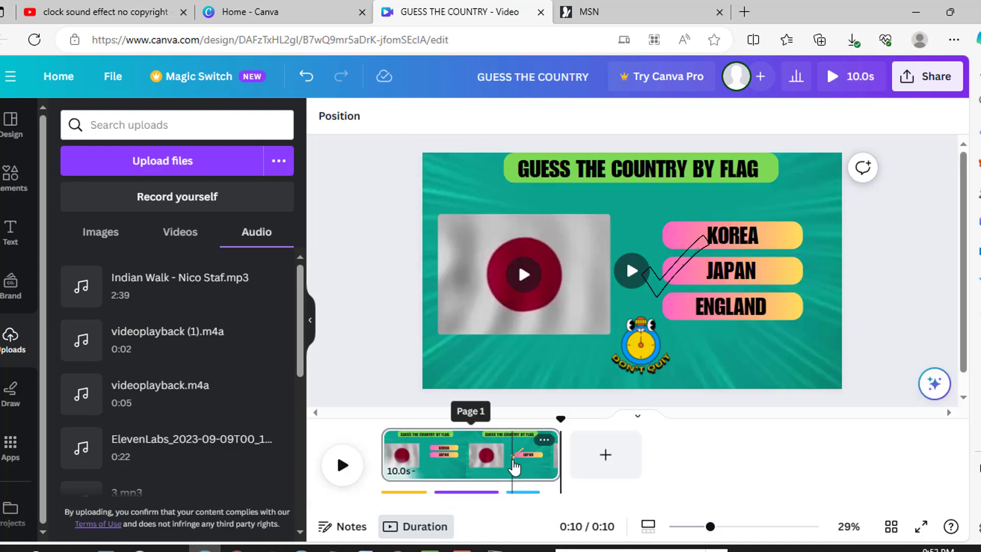
Duplicate the quiz page and paste the first page's three audio clips beneath the duplicate, aligned to its beginning.
{"action": "right_click", "coordinate": [512, 462]}
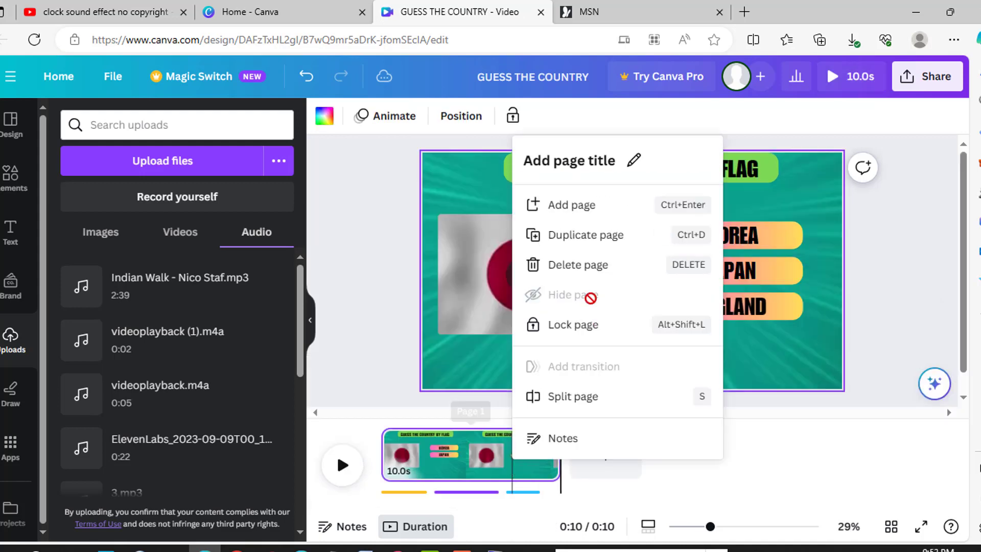
{"action": "left_click", "coordinate": [597, 238]}
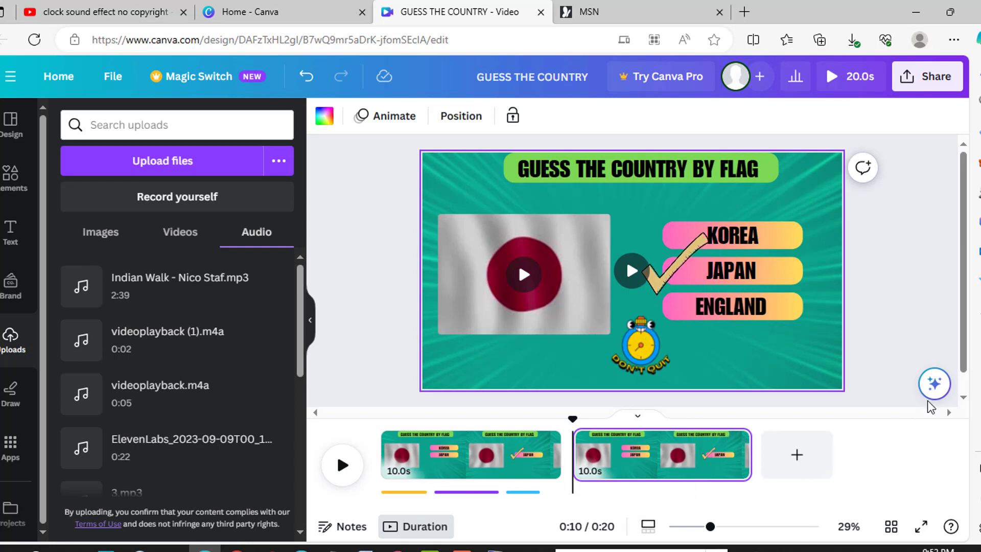
{"action": "left_click", "coordinate": [626, 456]}
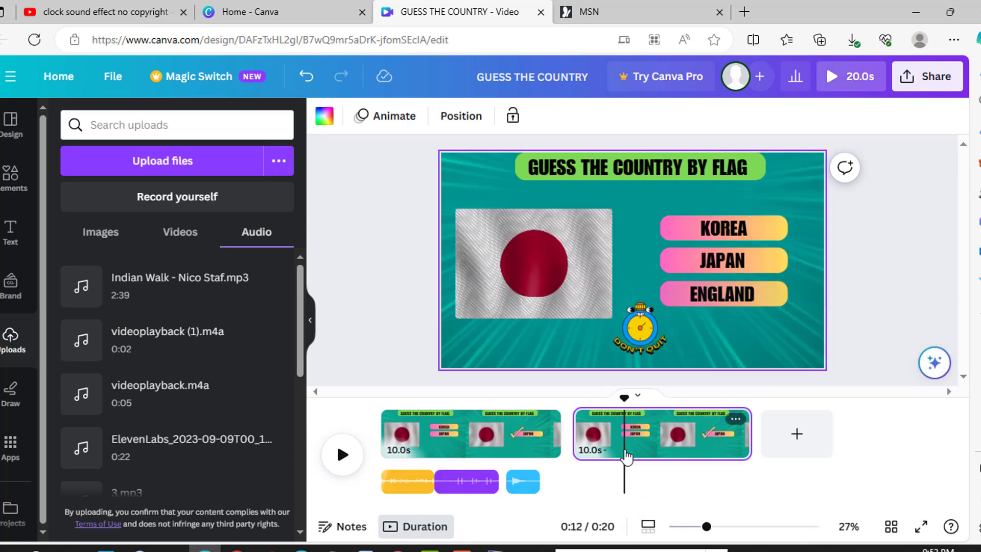
{"action": "key", "text": "ctrl+v"}
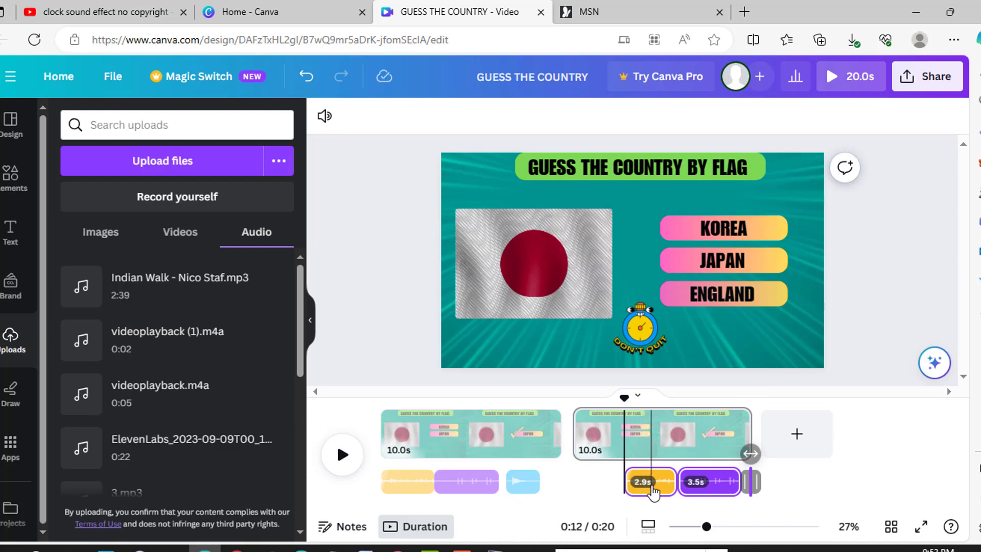
{"action": "left_click_drag", "start_coordinate": [653, 491], "coordinate": [602, 490]}
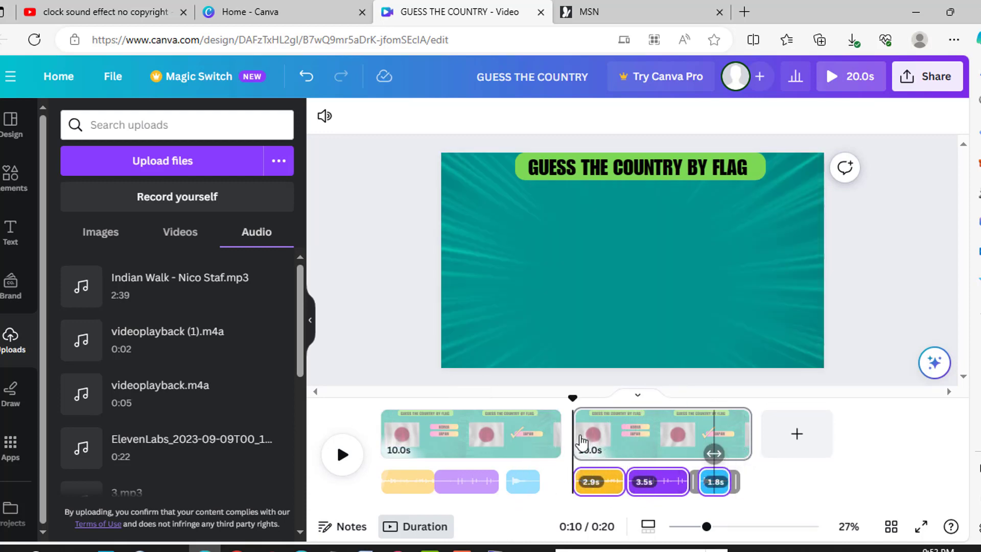
Play back the duplicated page with its audio and select its Japan flag video.
{"action": "left_click", "coordinate": [352, 468]}
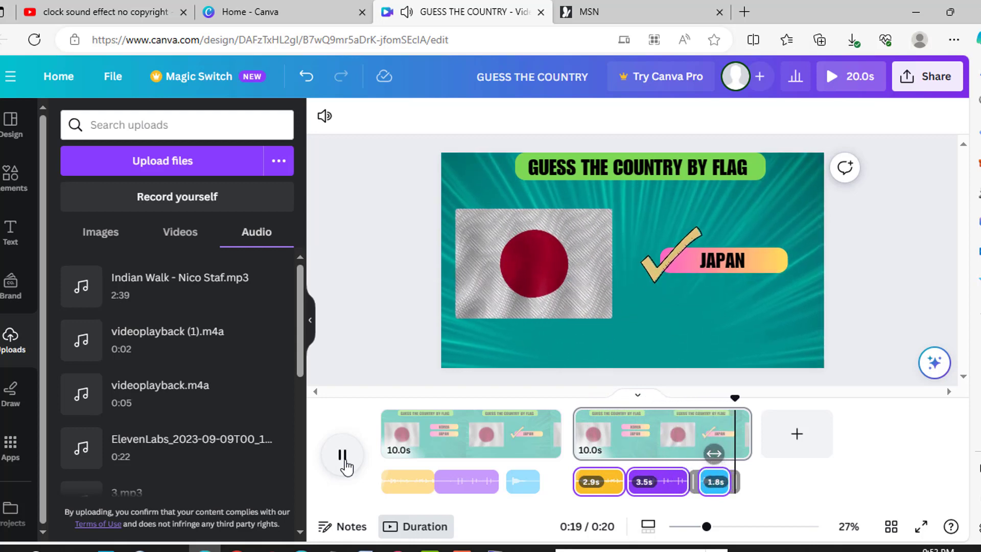
{"action": "left_click", "coordinate": [357, 463]}
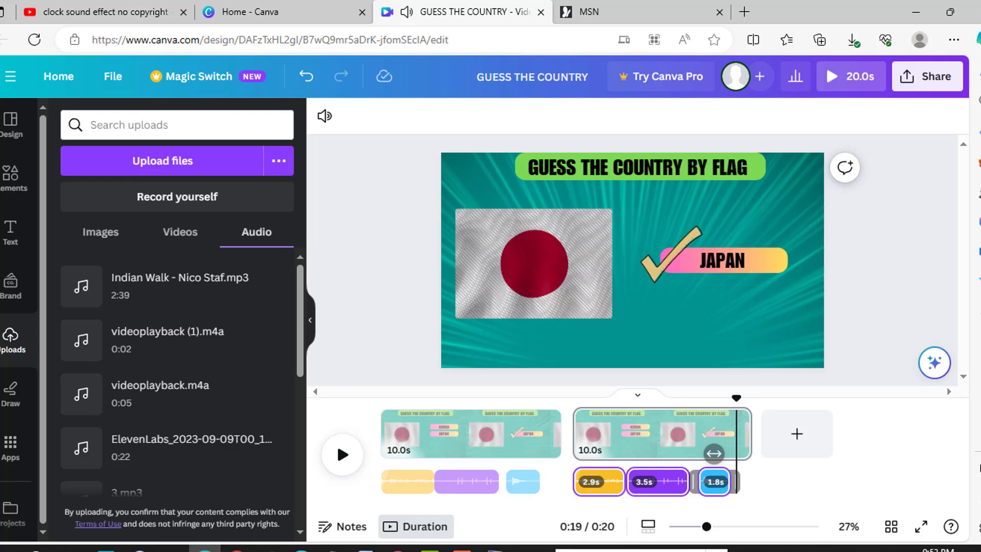
{"action": "left_click", "coordinate": [529, 283]}
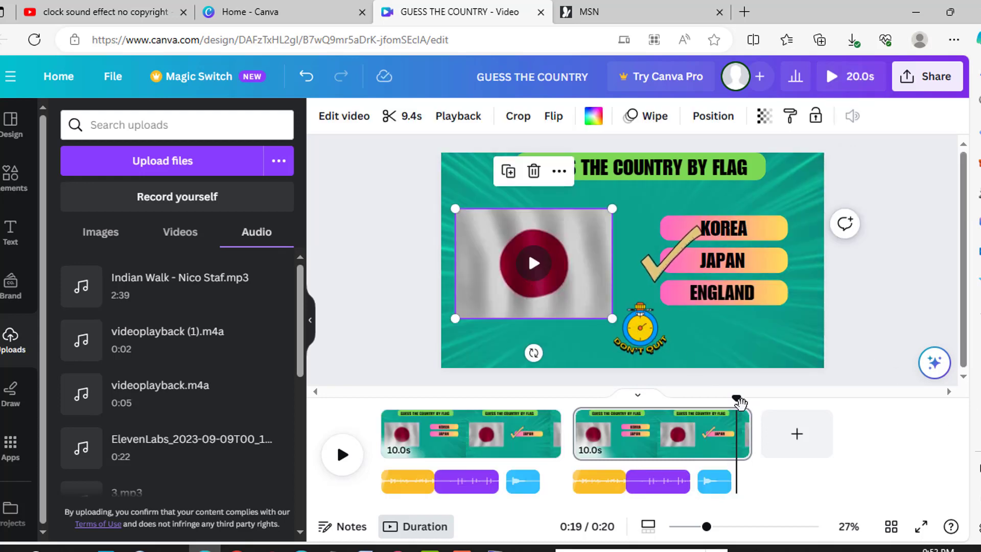
Switch to Chrome's "japan map png" image results and save the blue PNGEgg Japan map as japan-map.
{"action": "left_click_drag", "start_coordinate": [736, 398], "coordinate": [615, 398]}
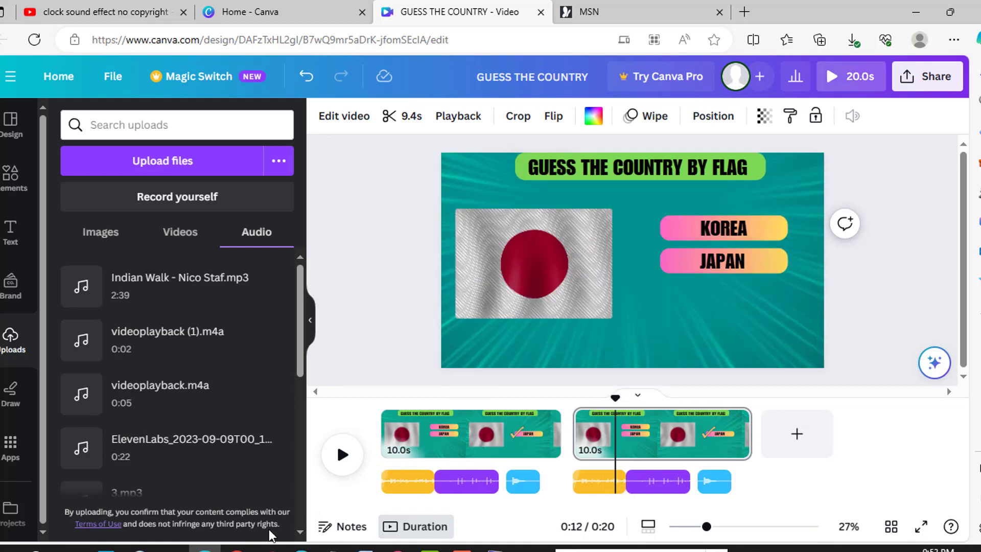
{"action": "left_click", "coordinate": [237, 550]}
{"action": "left_click", "coordinate": [62, 12]}
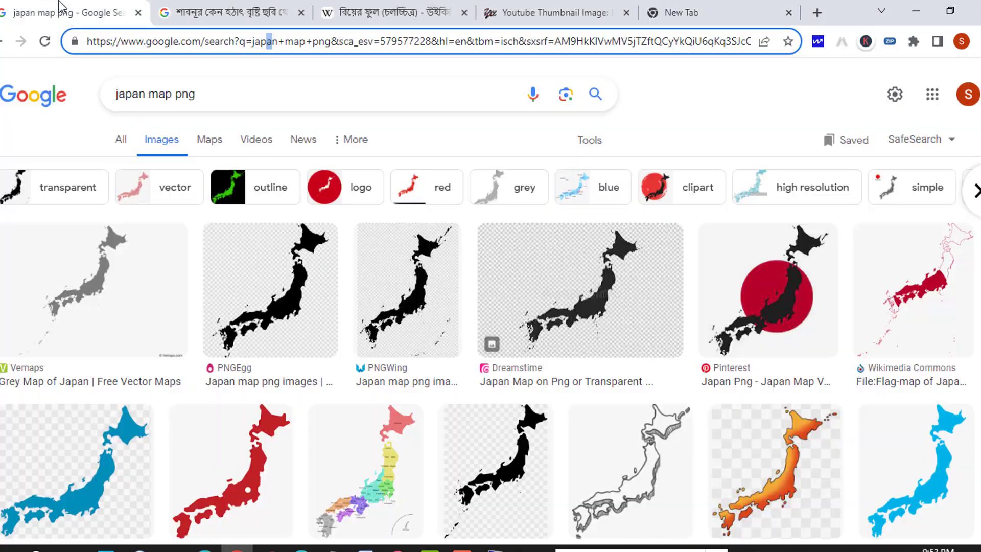
{"action": "scroll", "coordinate": [73, 309], "scroll_direction": "down", "scroll_amount": 2}
{"action": "left_click", "coordinate": [72, 310]}
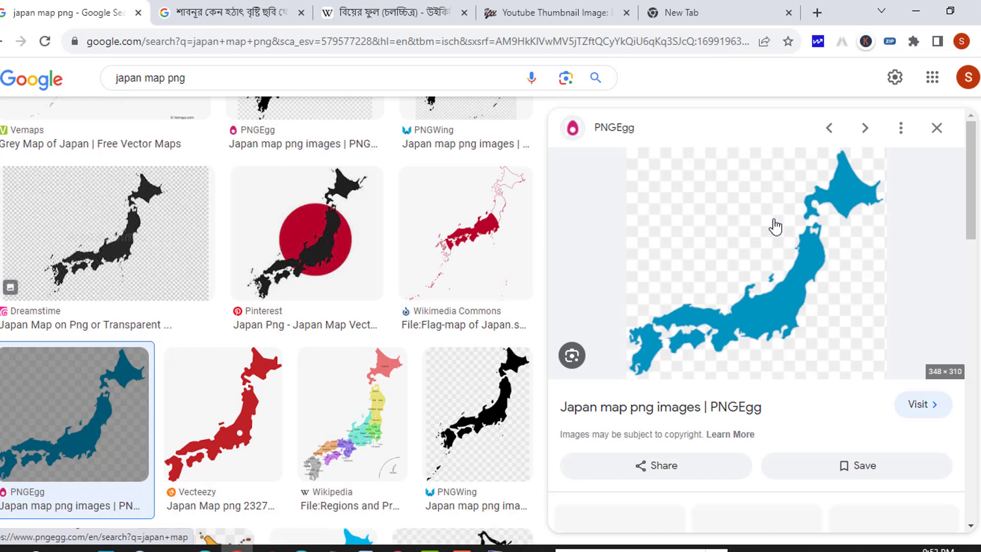
{"action": "right_click", "coordinate": [707, 212]}
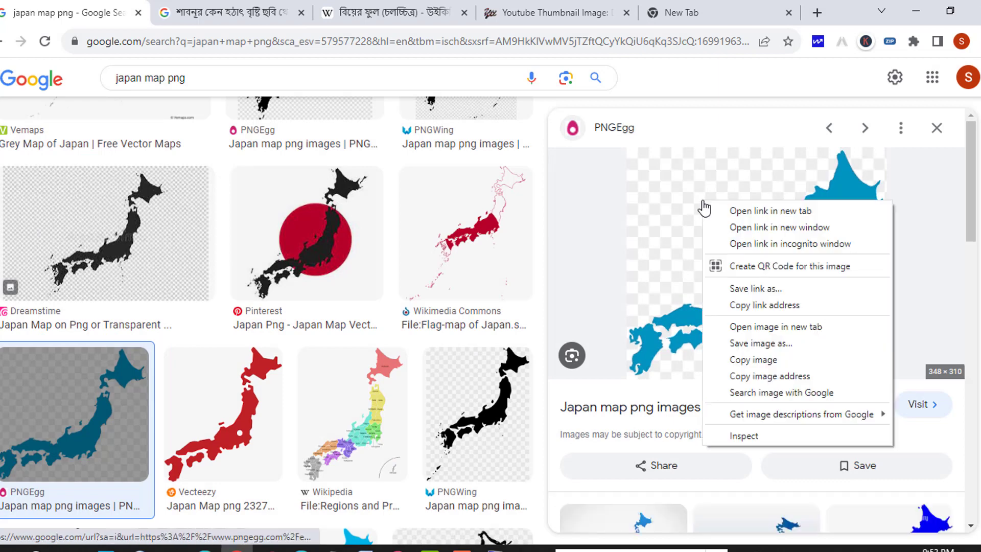
{"action": "left_click", "coordinate": [744, 342]}
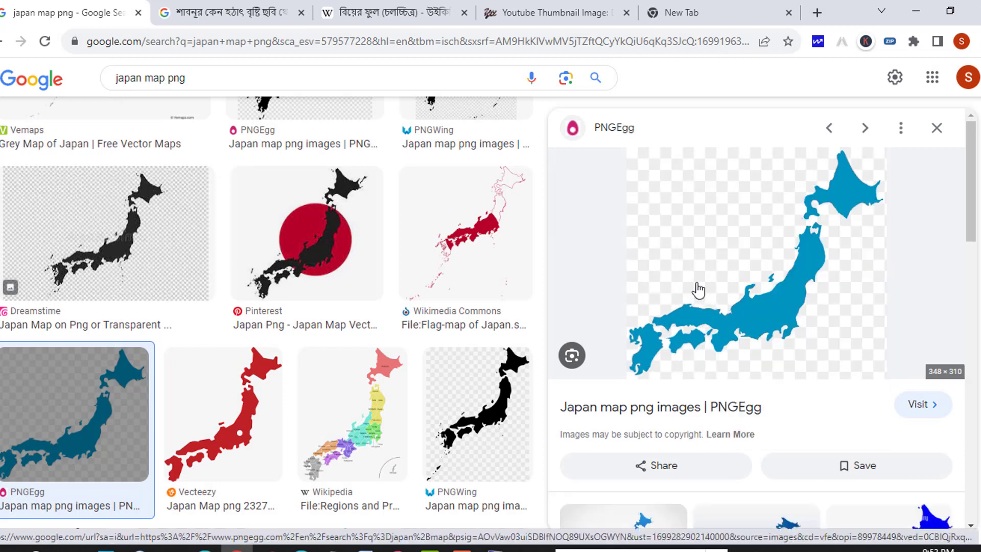
{"action": "left_click", "coordinate": [317, 343]}
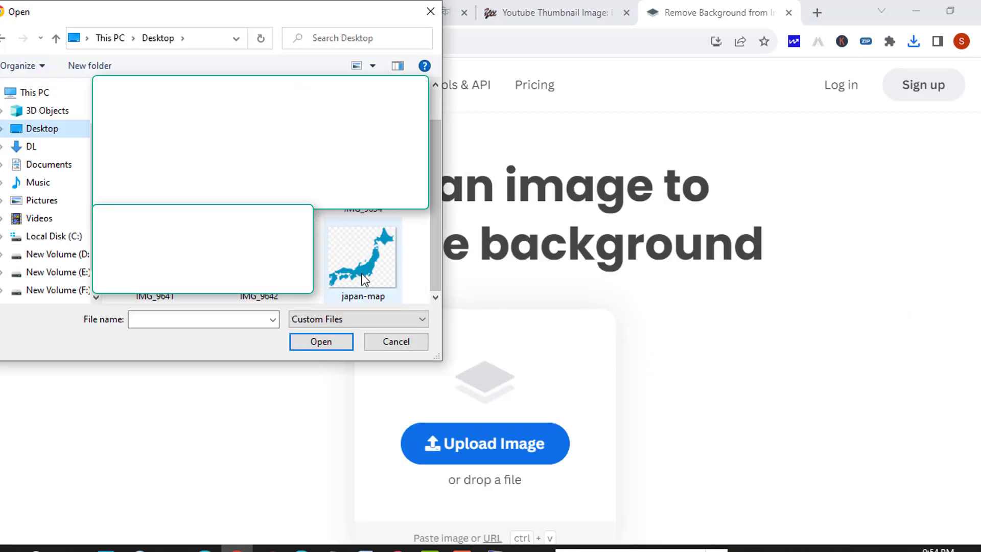
Upload japan-map to remove.bg and download the version with its background removed.
{"action": "left_click", "coordinate": [361, 286]}
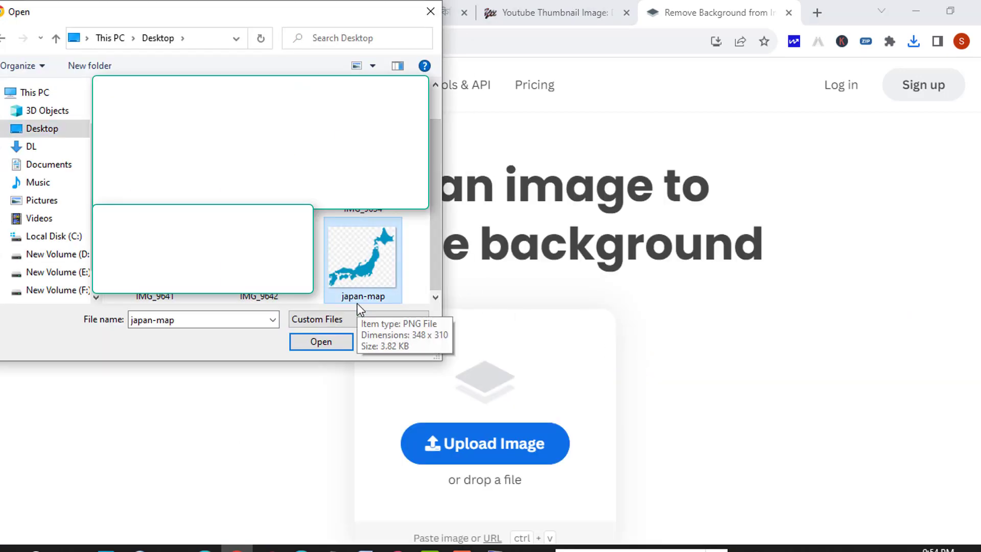
{"action": "left_click", "coordinate": [321, 343]}
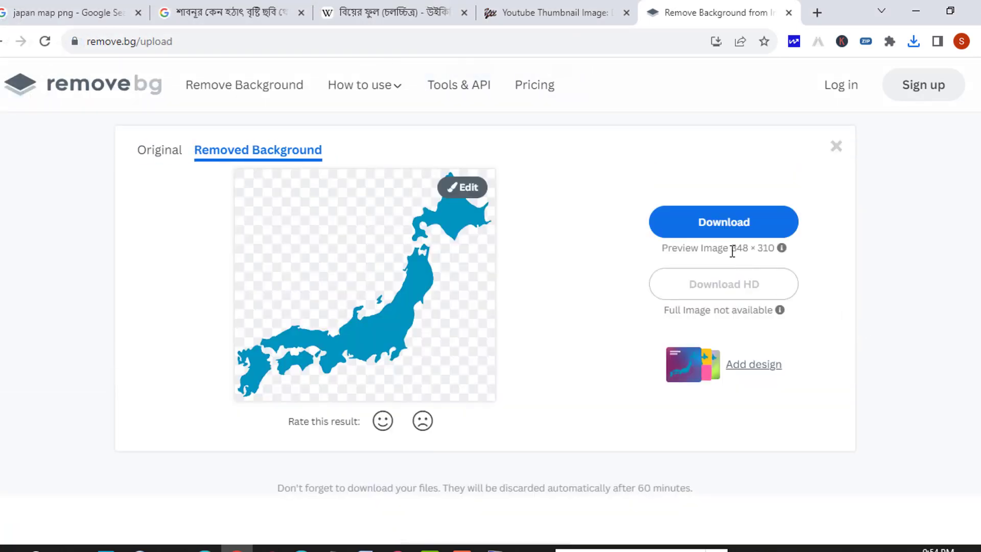
{"action": "left_click", "coordinate": [693, 226]}
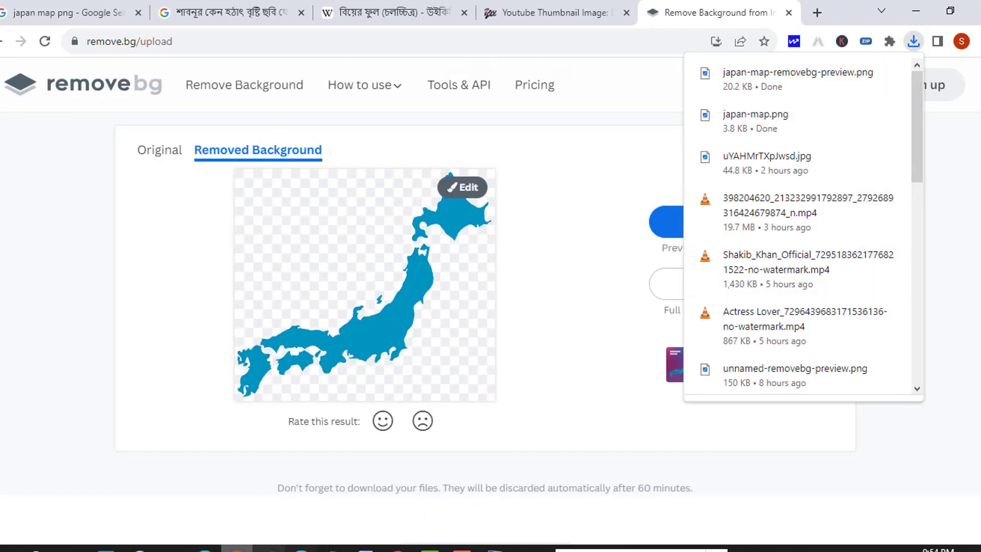
Switch back to the Canva quiz design and upload japan-map-removebg-preview.
{"action": "left_click", "coordinate": [204, 549]}
{"action": "left_click", "coordinate": [142, 171]}
{"action": "left_click", "coordinate": [386, 173]}
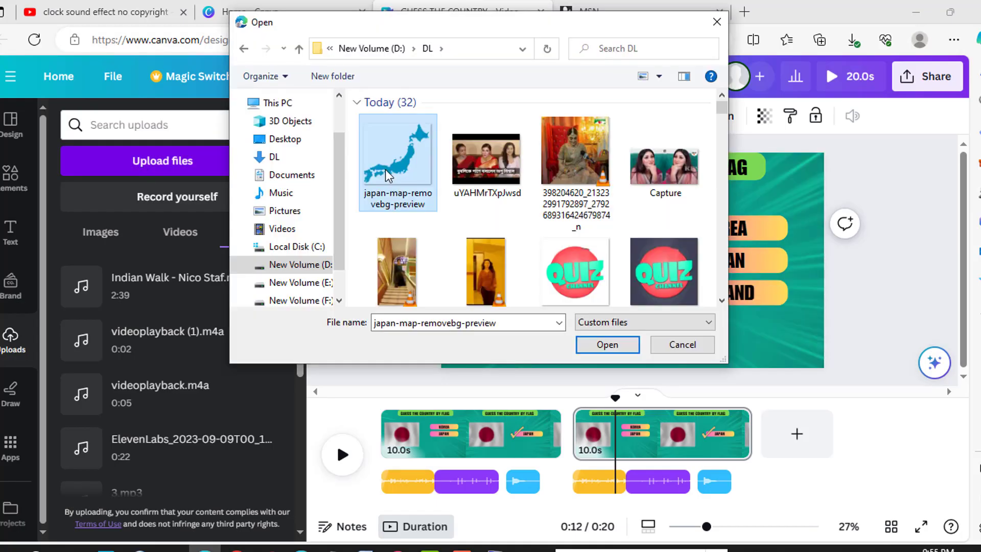
{"action": "left_click", "coordinate": [607, 345]}
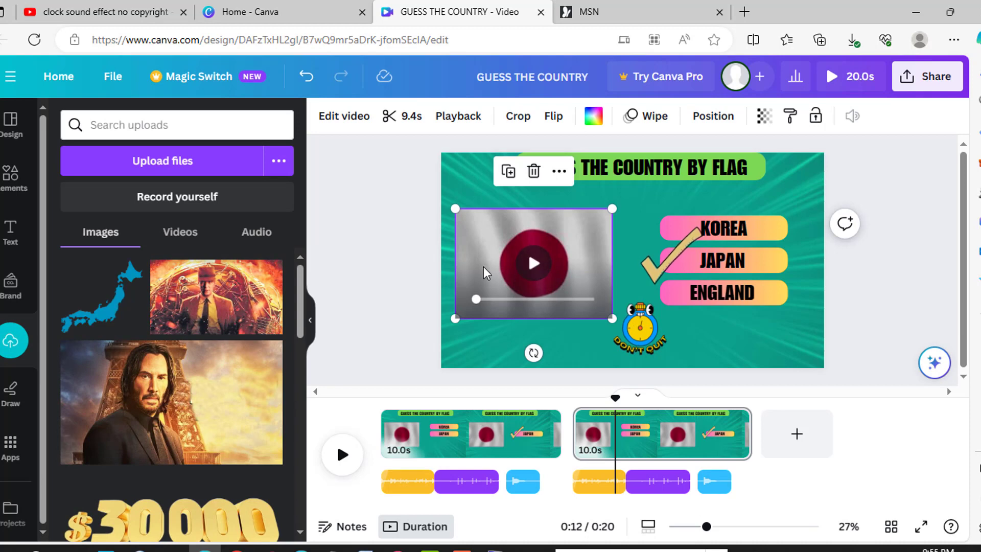
Replace the Japan flag video on the second page with a rectangle, enlarged to fill roughly the flag's area.
{"action": "key", "text": "Delete"}
{"action": "key", "text": "Delete"}
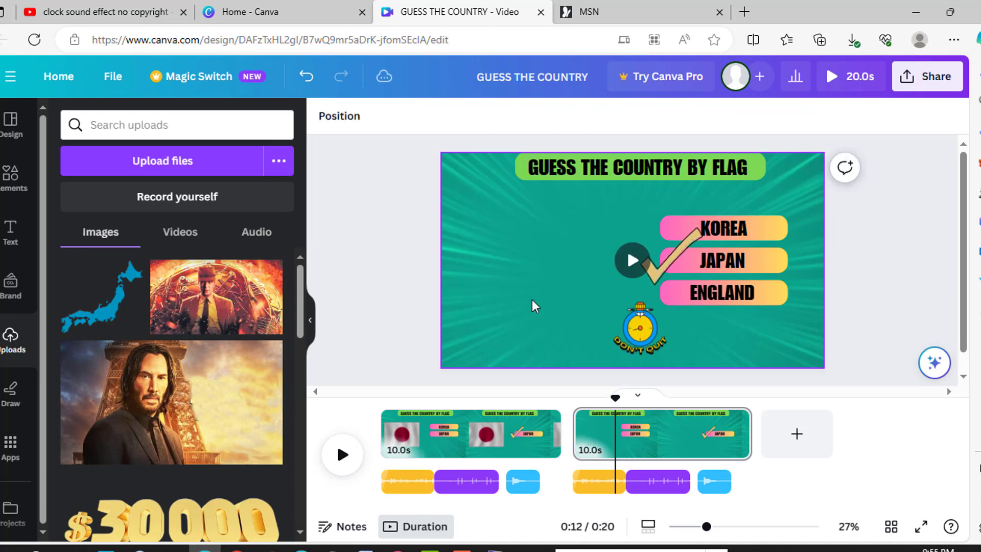
{"action": "left_click", "coordinate": [11, 176]}
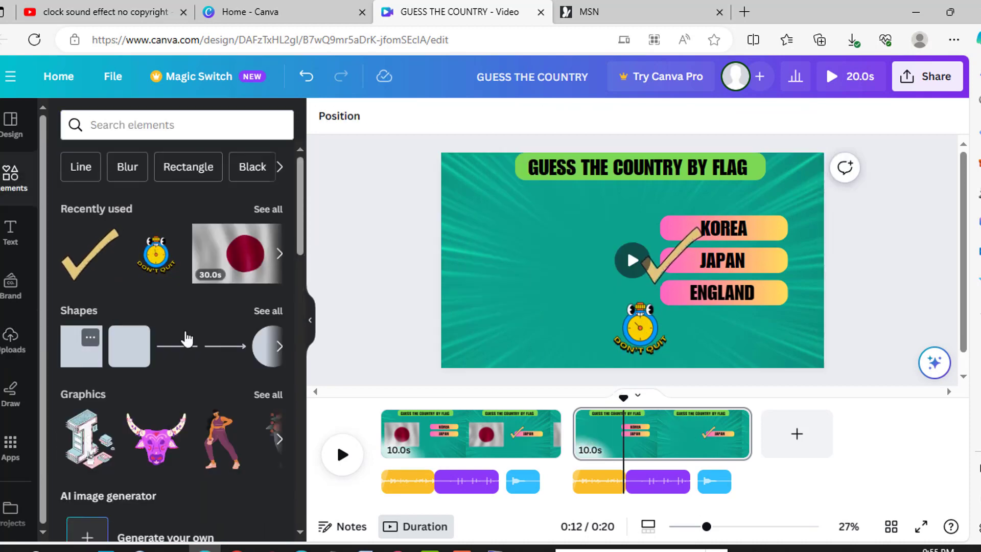
{"action": "key", "text": "r"}
{"action": "left_click_drag", "start_coordinate": [601, 264], "coordinate": [506, 249]}
{"action": "left_click", "coordinate": [587, 263]}
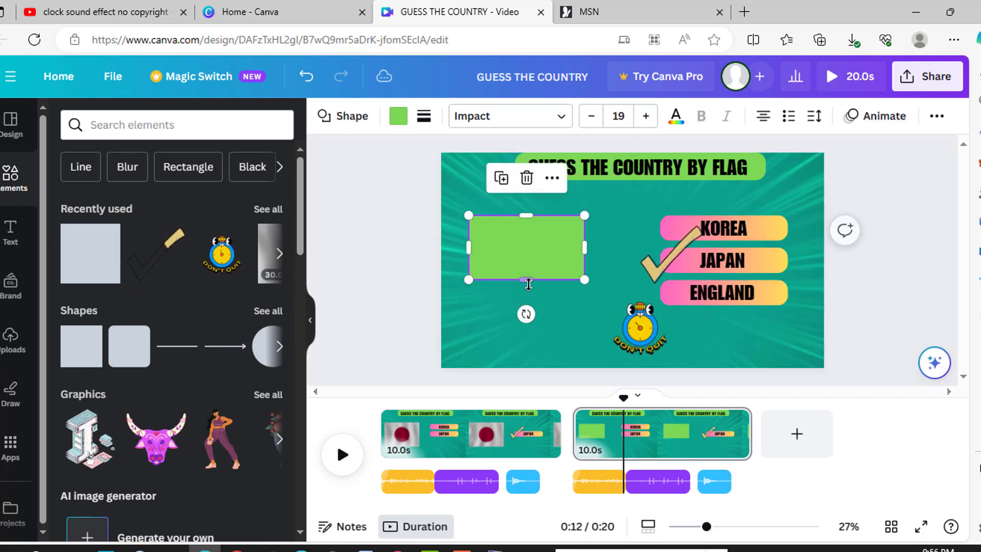
{"action": "left_click_drag", "start_coordinate": [527, 280], "coordinate": [526, 335]}
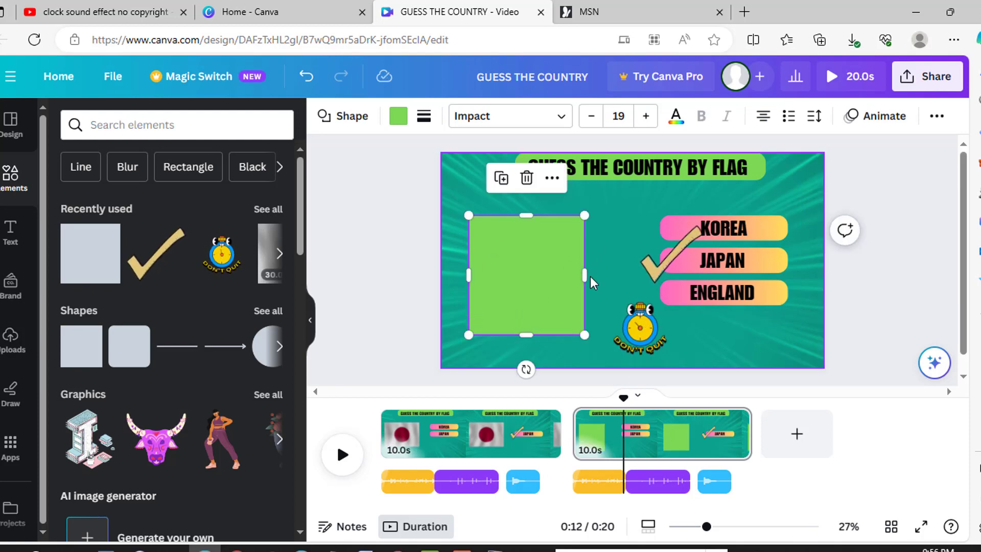
{"action": "left_click_drag", "start_coordinate": [594, 282], "coordinate": [611, 282]}
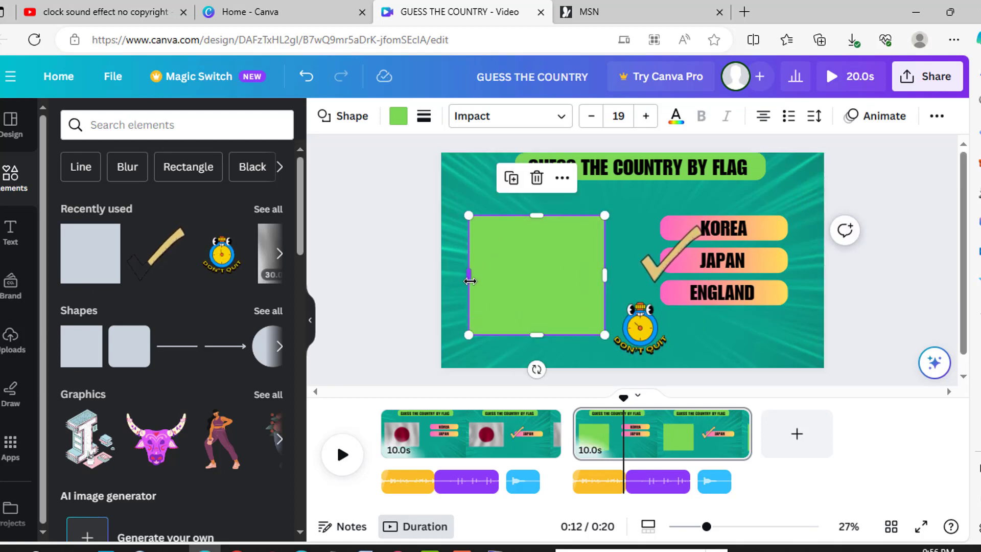
{"action": "left_click_drag", "start_coordinate": [470, 280], "coordinate": [453, 281]}
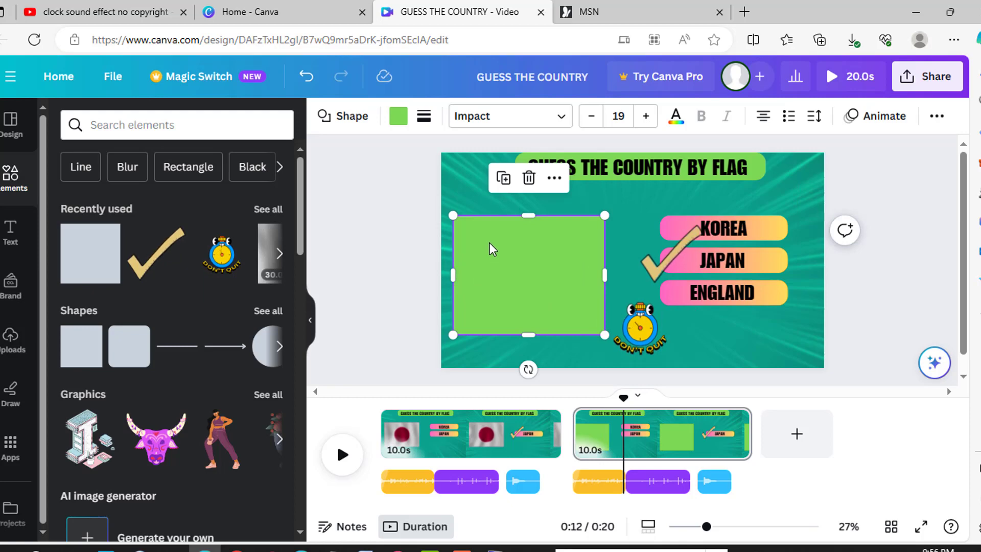
Fill the rectangle with the yellow-to-orange default gradient.
{"action": "left_click", "coordinate": [398, 116]}
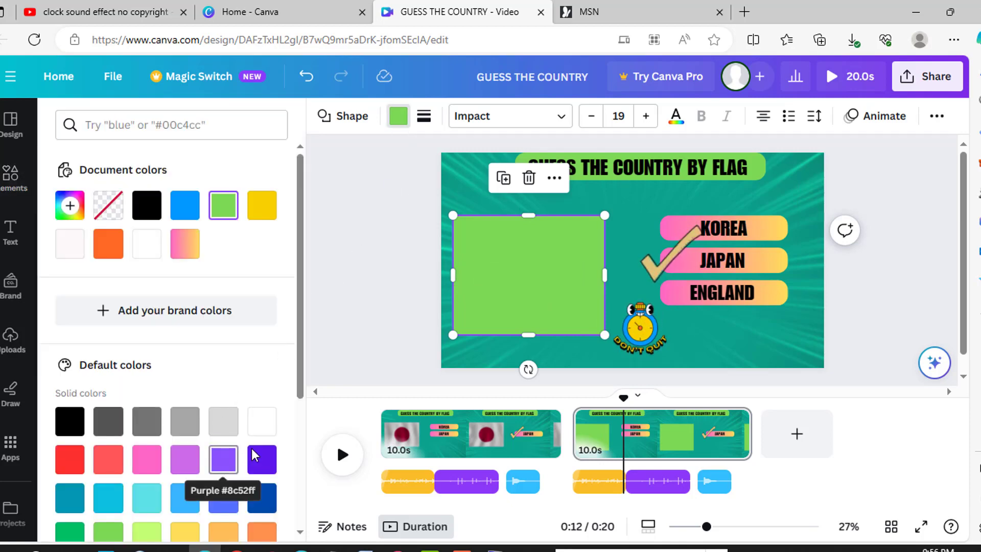
{"action": "scroll", "coordinate": [251, 449], "scroll_direction": "down", "scroll_amount": 4}
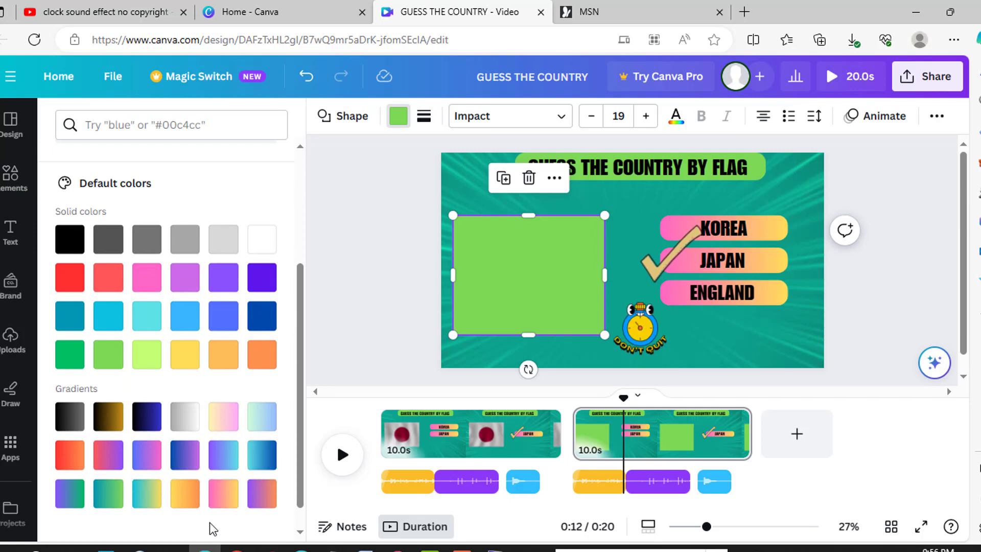
{"action": "left_click", "coordinate": [182, 504]}
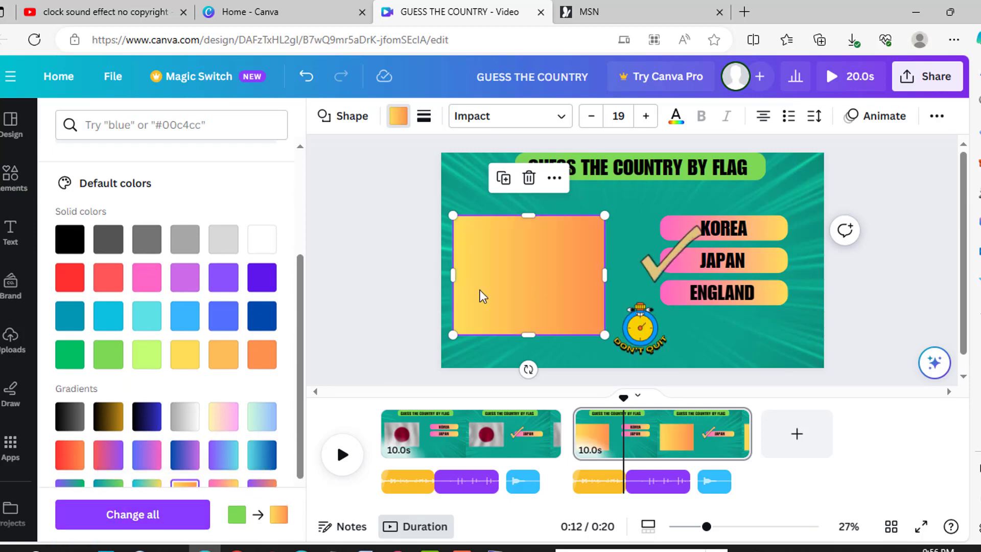
Give the rectangle a solid white border with weight 11.
{"action": "left_click", "coordinate": [425, 125]}
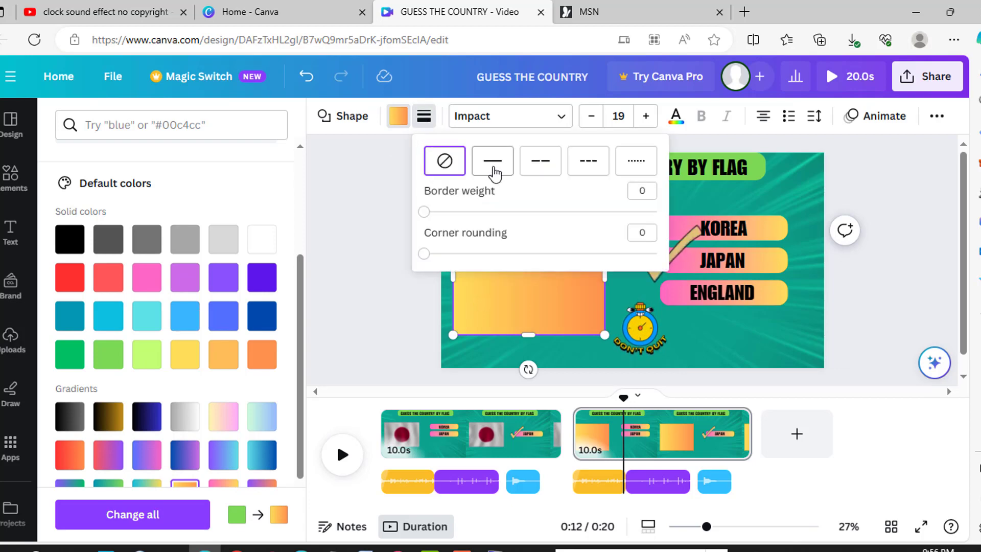
{"action": "left_click_drag", "start_coordinate": [427, 219], "coordinate": [452, 219]}
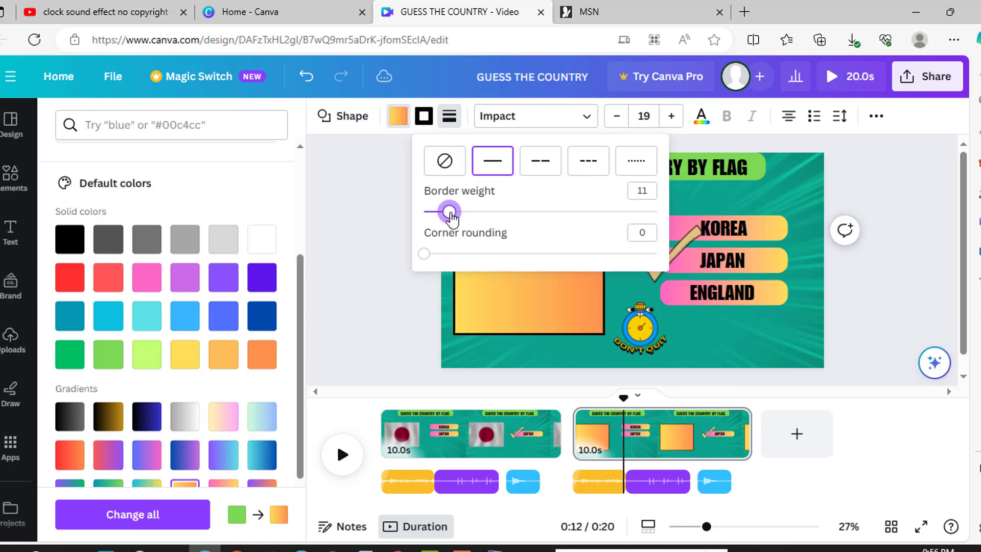
{"action": "left_click", "coordinate": [434, 123]}
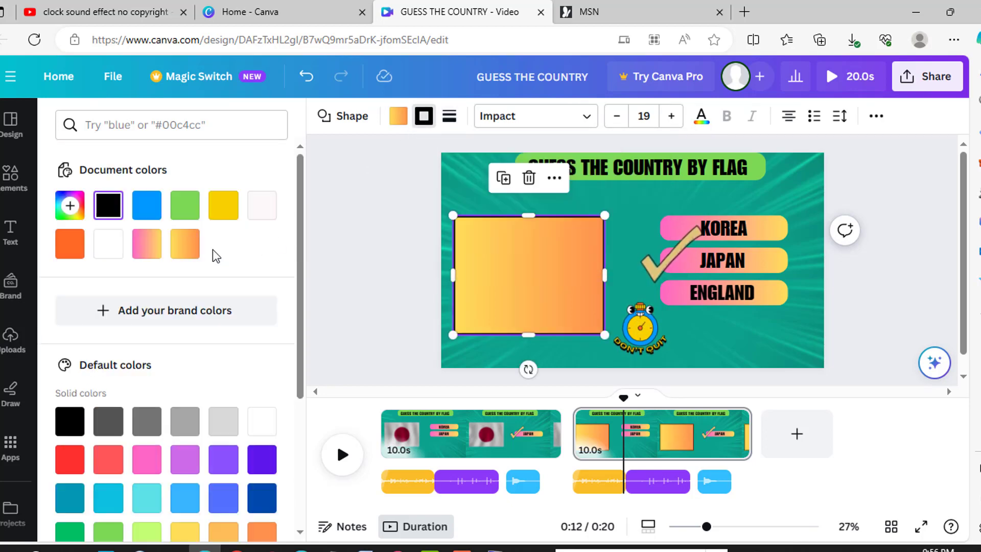
{"action": "left_click", "coordinate": [111, 249]}
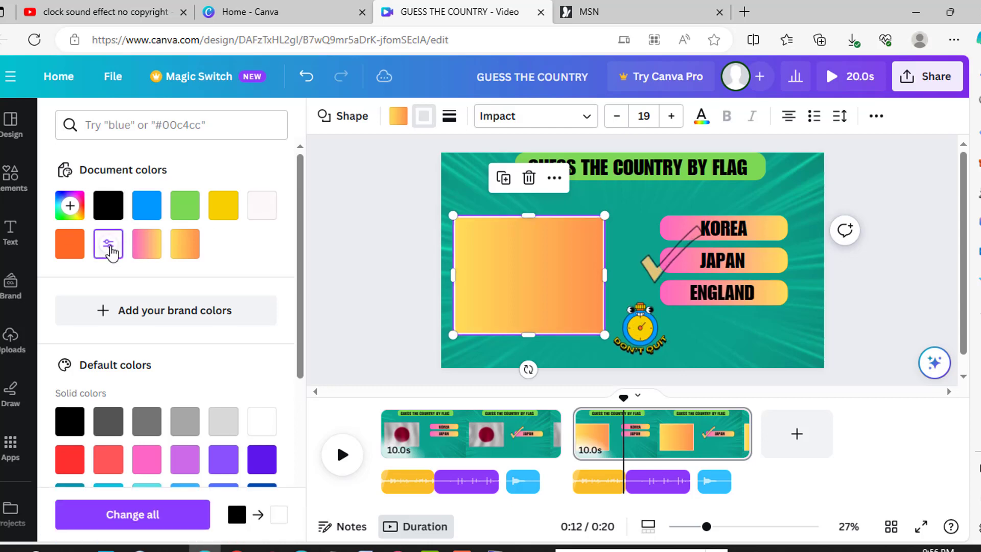
{"action": "left_click", "coordinate": [452, 192]}
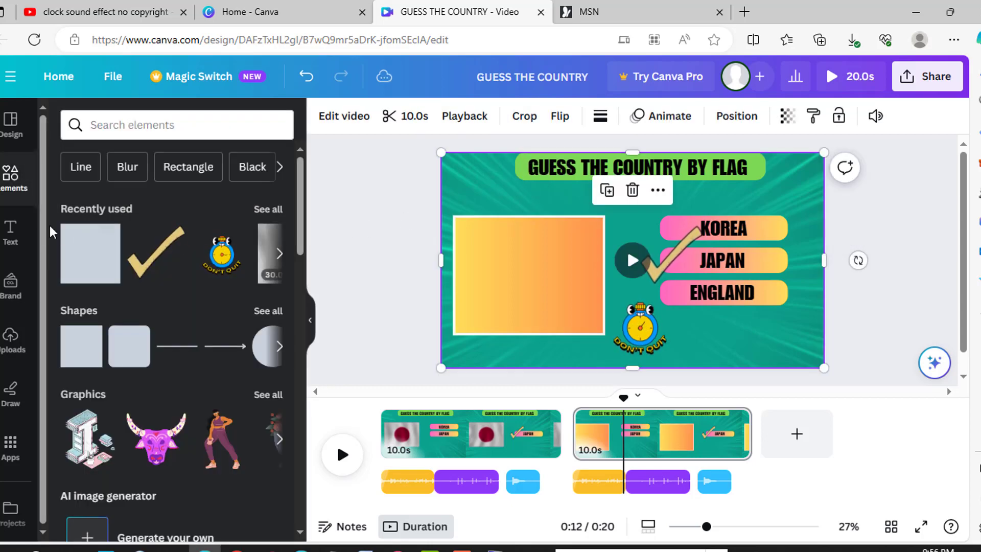
Place the uploaded Japan map over the gradient rectangle and group the two together.
{"action": "left_click", "coordinate": [10, 338]}
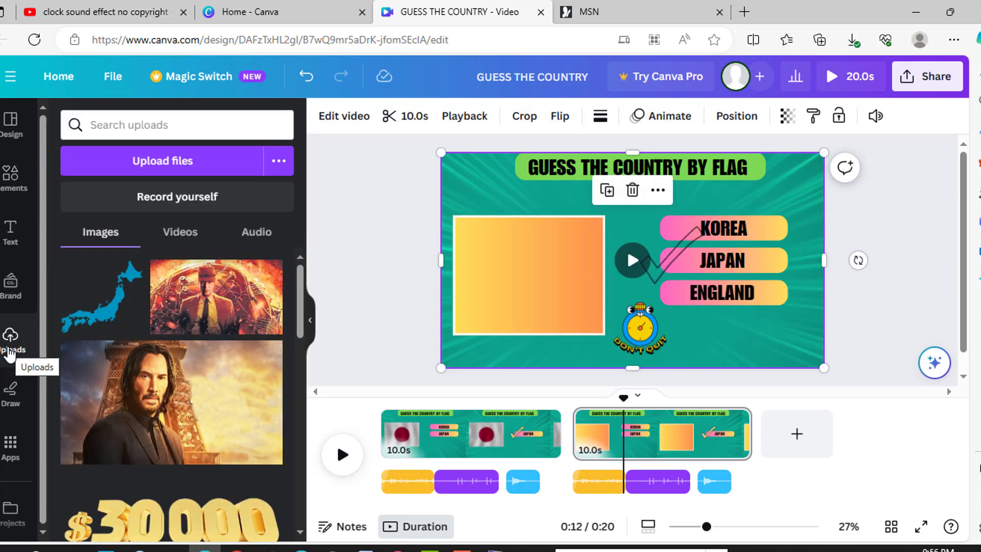
{"action": "left_click_drag", "start_coordinate": [95, 310], "coordinate": [528, 301]}
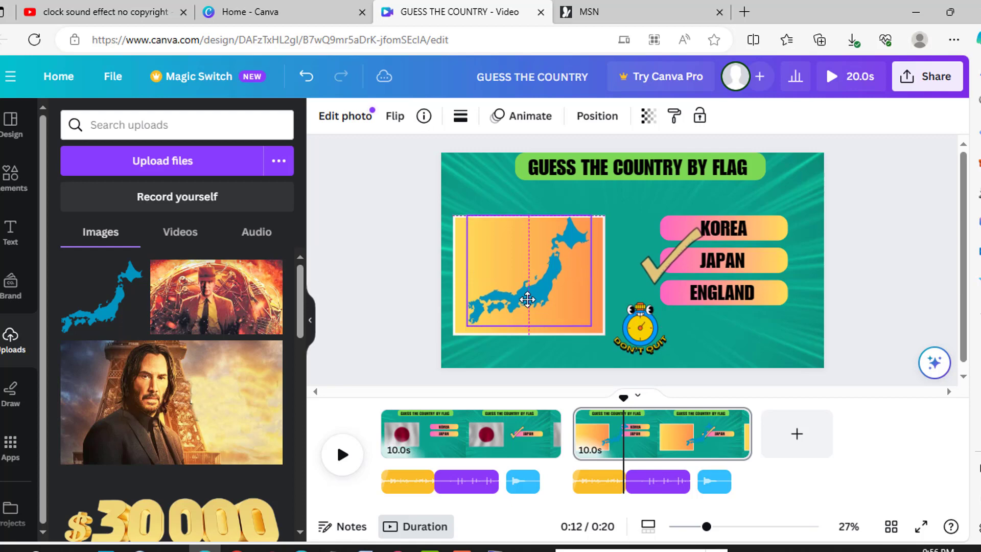
{"action": "left_click", "coordinate": [458, 294]}
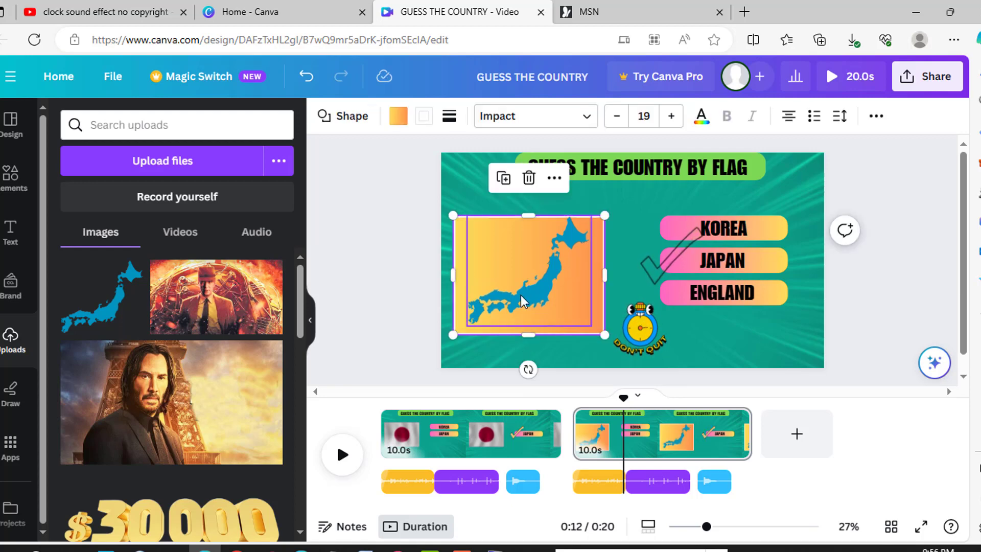
{"action": "left_click", "coordinate": [520, 295], "text": "shift"}
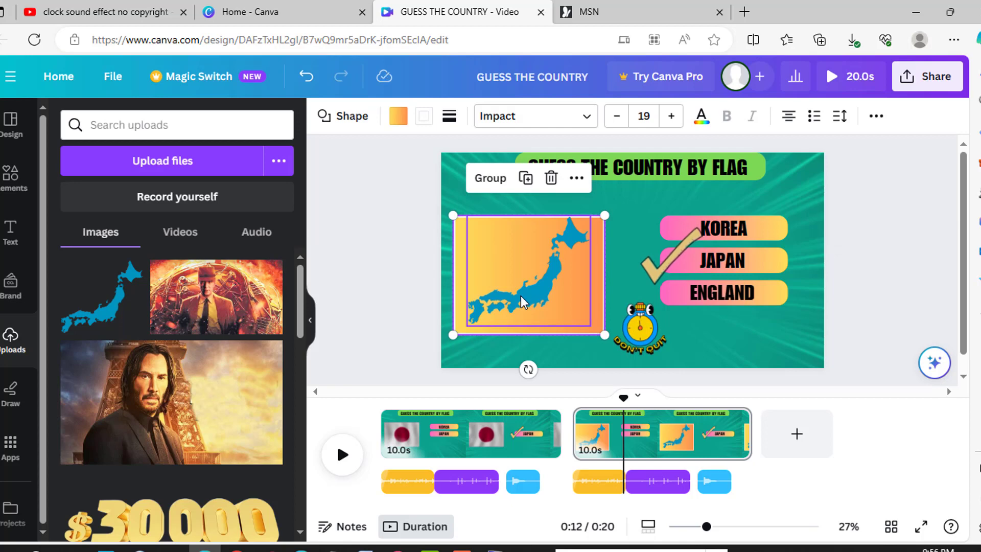
{"action": "left_click", "coordinate": [490, 178]}
Show the map group's timing and trim its beginning so that it lasts 9.5 s.
{"action": "right_click", "coordinate": [514, 271]}
{"action": "mouse_move", "coordinate": [518, 277]}
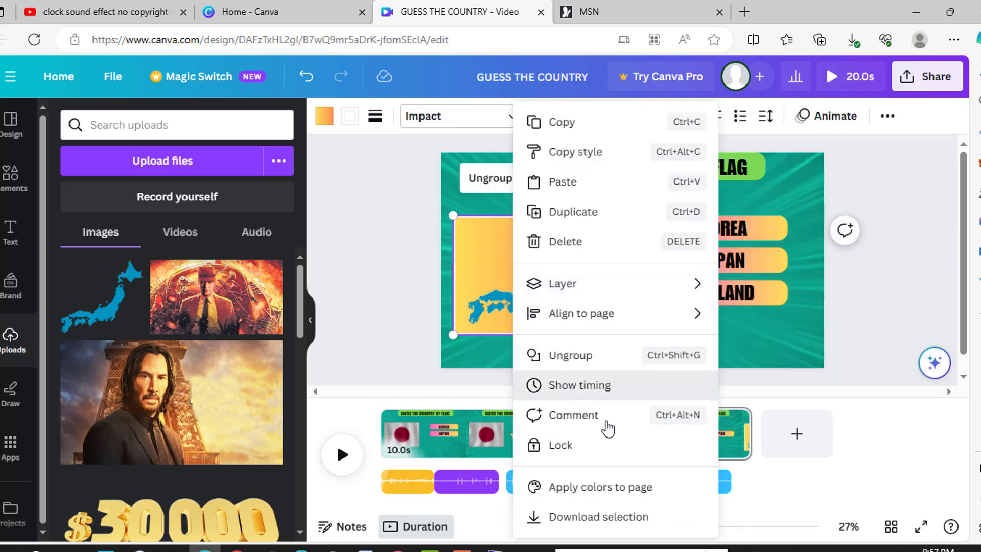
{"action": "left_click", "coordinate": [573, 384]}
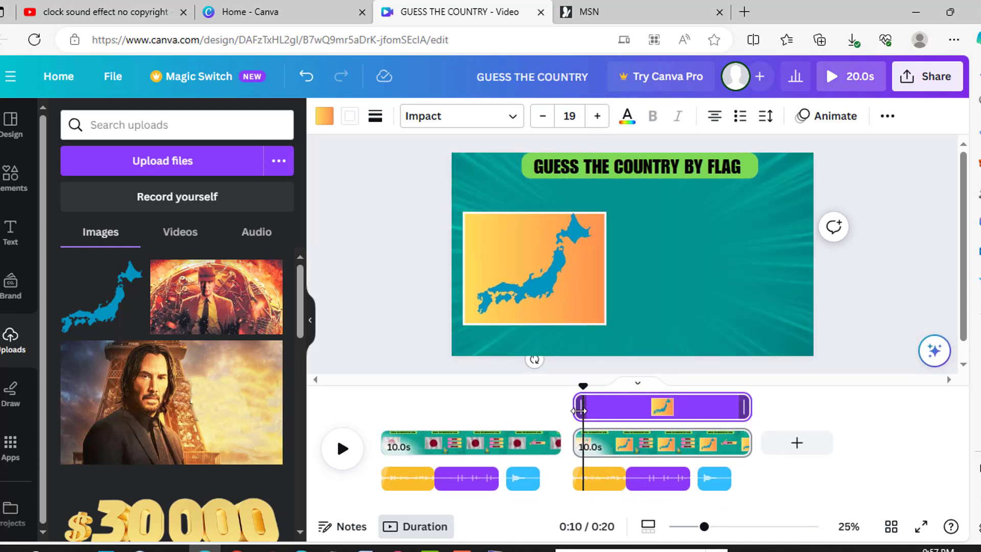
{"action": "left_click_drag", "start_coordinate": [579, 411], "coordinate": [586, 415]}
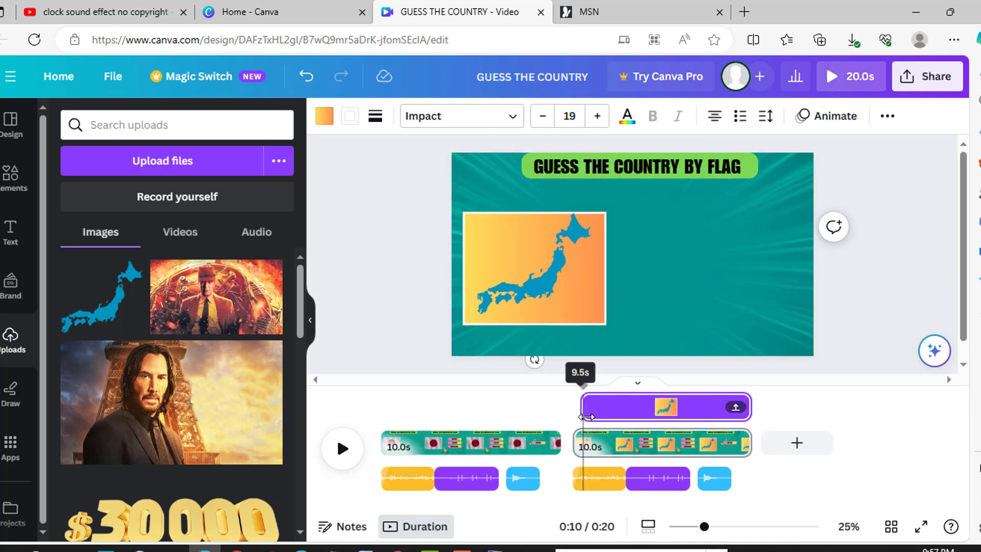
Apply the Wipe animation to the map group, on enter.
{"action": "left_click", "coordinate": [516, 266]}
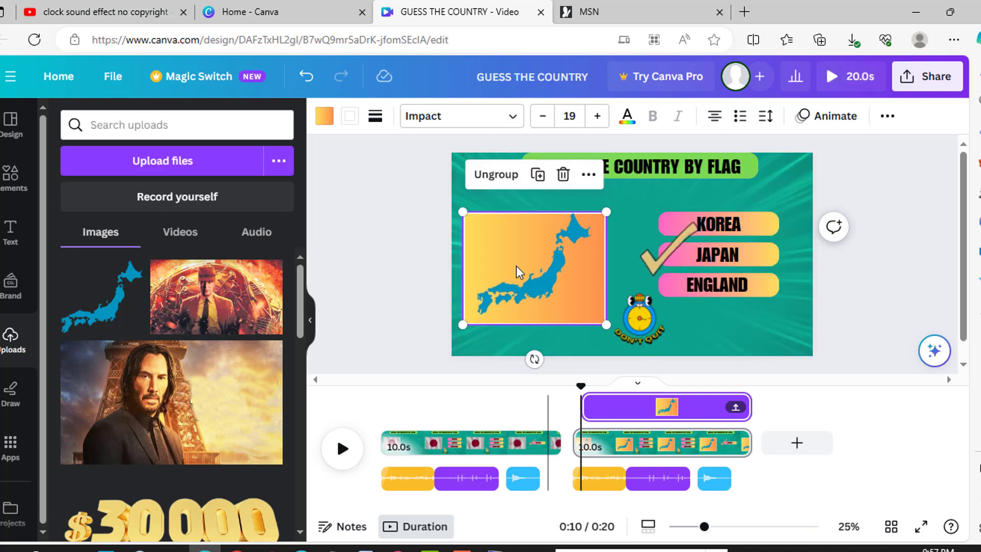
{"action": "left_click", "coordinate": [827, 123]}
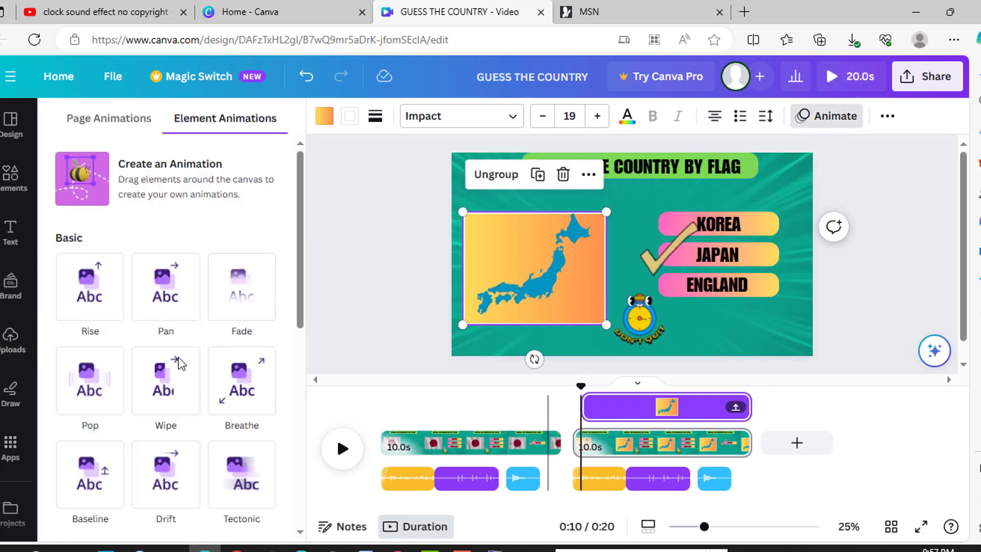
{"action": "scroll", "coordinate": [107, 466], "scroll_direction": "down", "scroll_amount": 1}
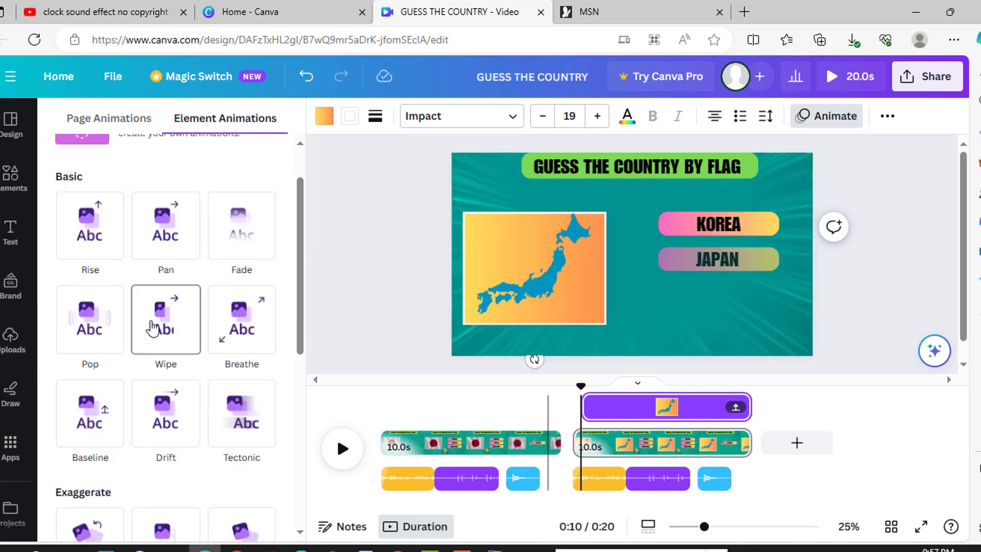
{"action": "left_click", "coordinate": [160, 328]}
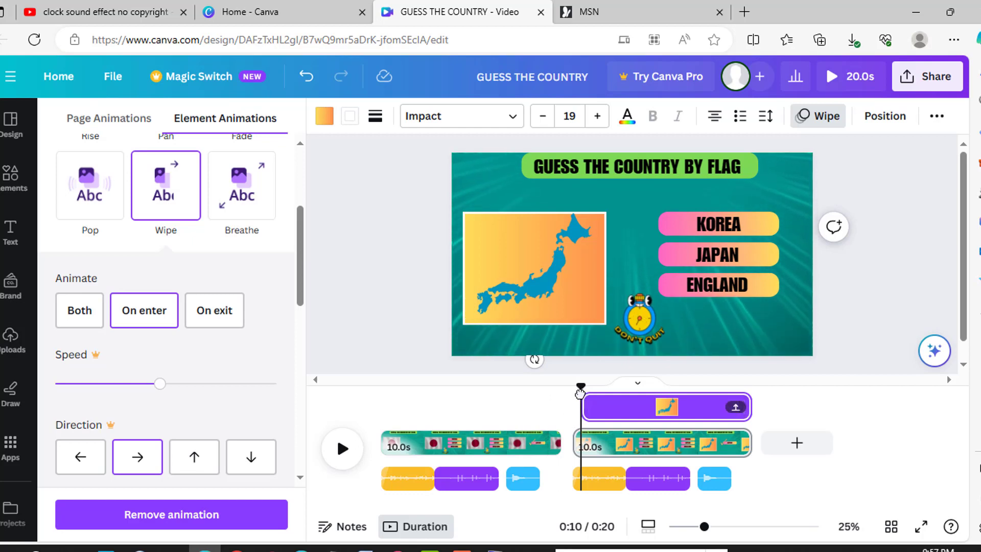
Play back the video and move the third audio clip on both pages directly after the second one.
{"action": "left_click_drag", "start_coordinate": [581, 390], "coordinate": [458, 452]}
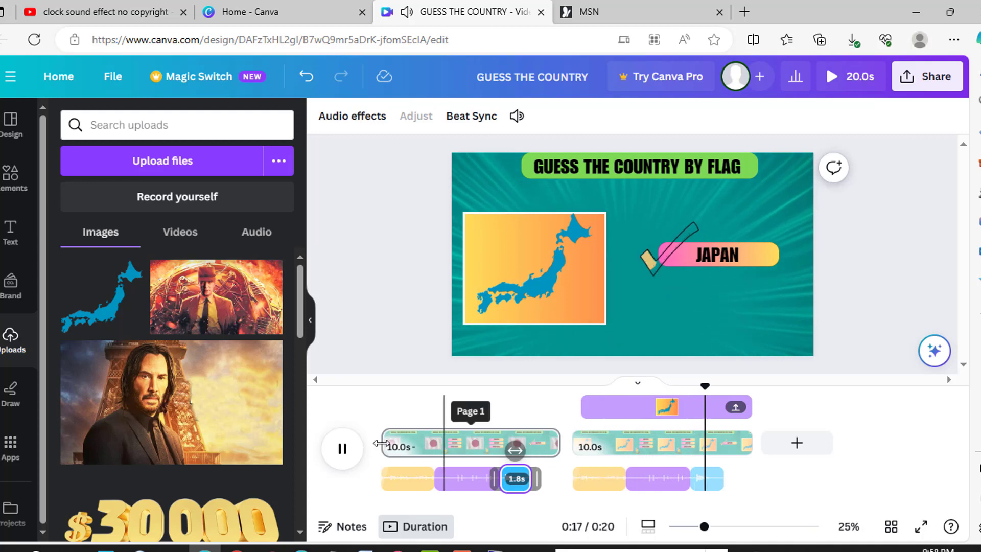
{"action": "left_click", "coordinate": [347, 452]}
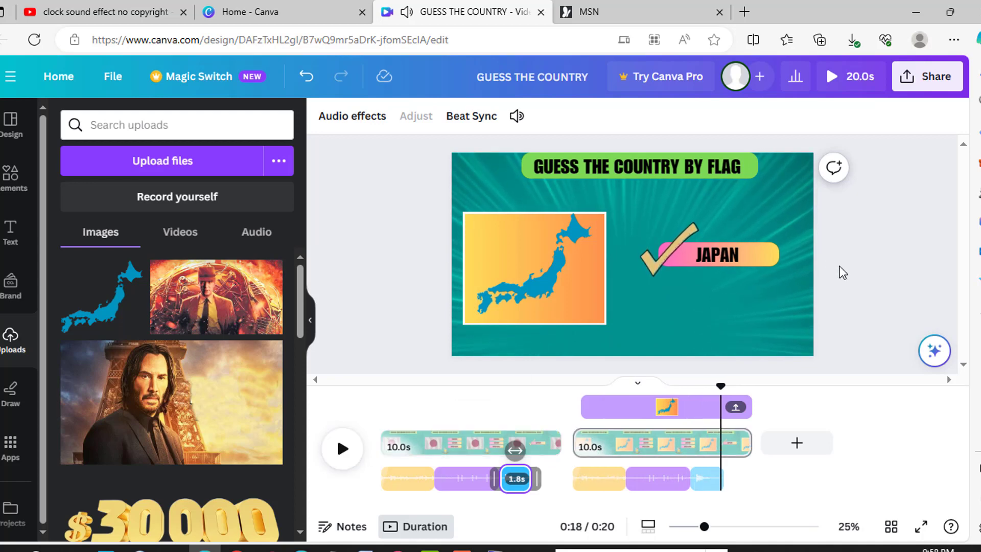
Open the elements library.
{"action": "left_click", "coordinate": [11, 177]}
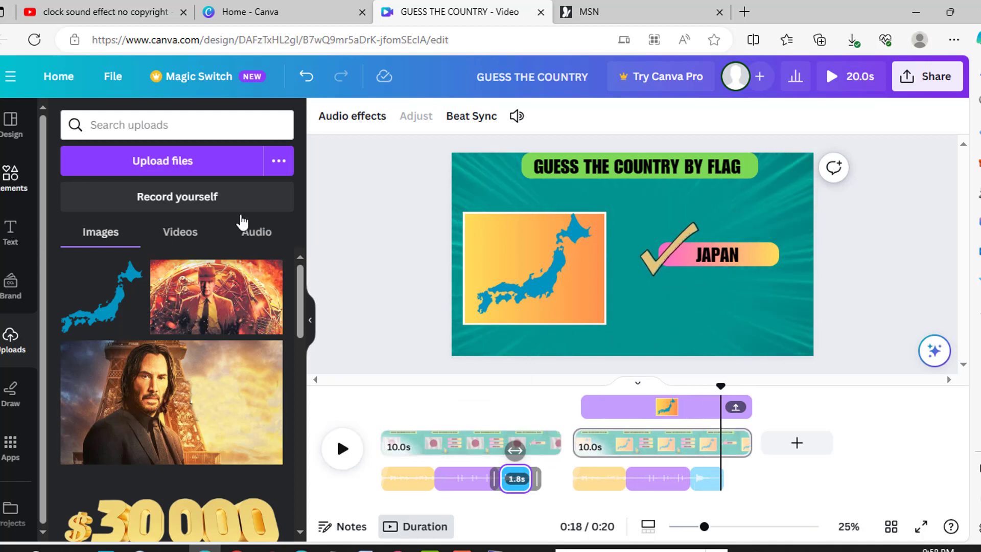